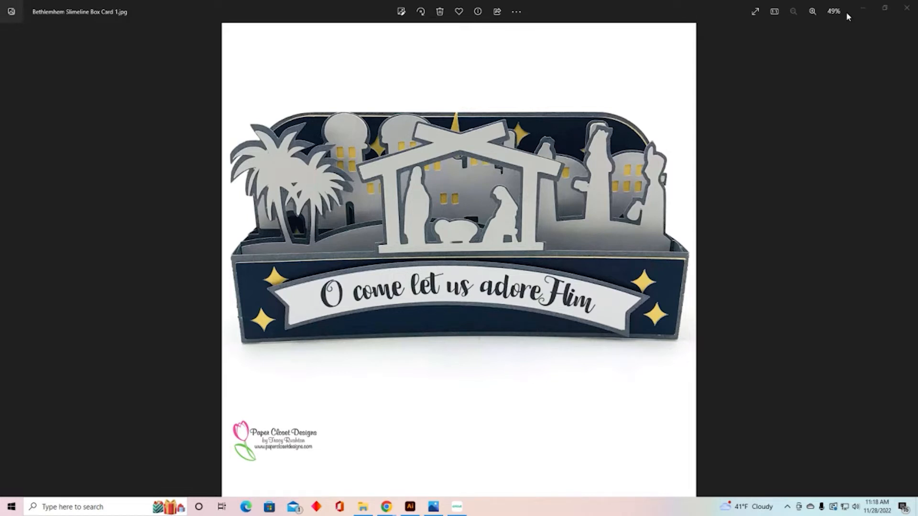
Step: Switch to Cricut Design Space and add the uploaded Bethlehem Slimline Box Card PERFORATION LINES image to the canvas
left_click(862, 9)
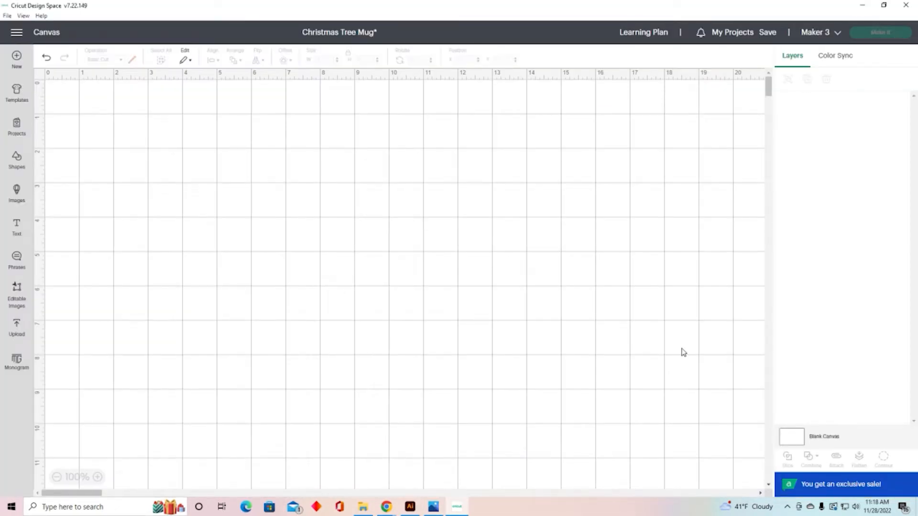
left_click(17, 328)
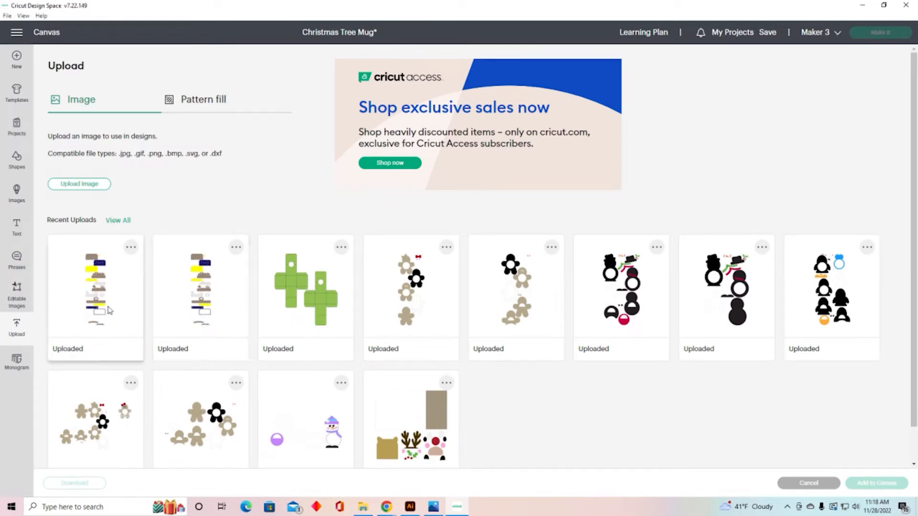
left_click(97, 279)
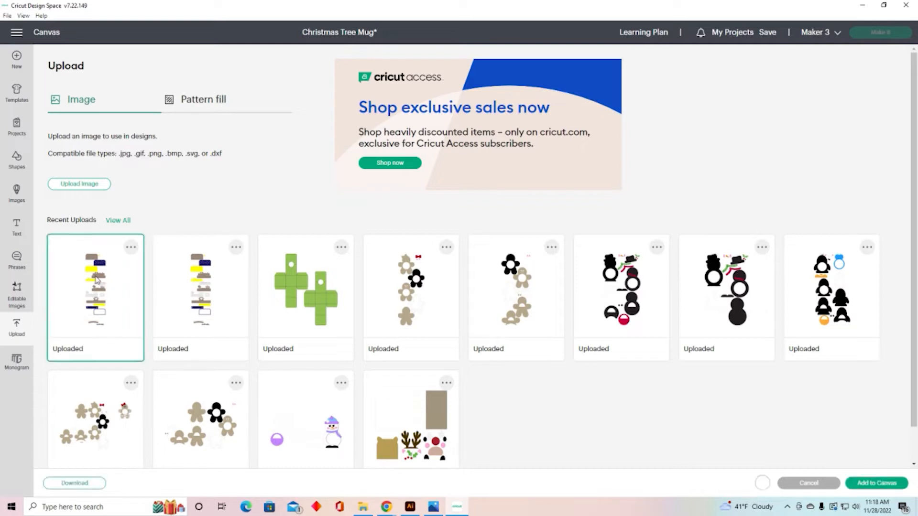
left_click(887, 484)
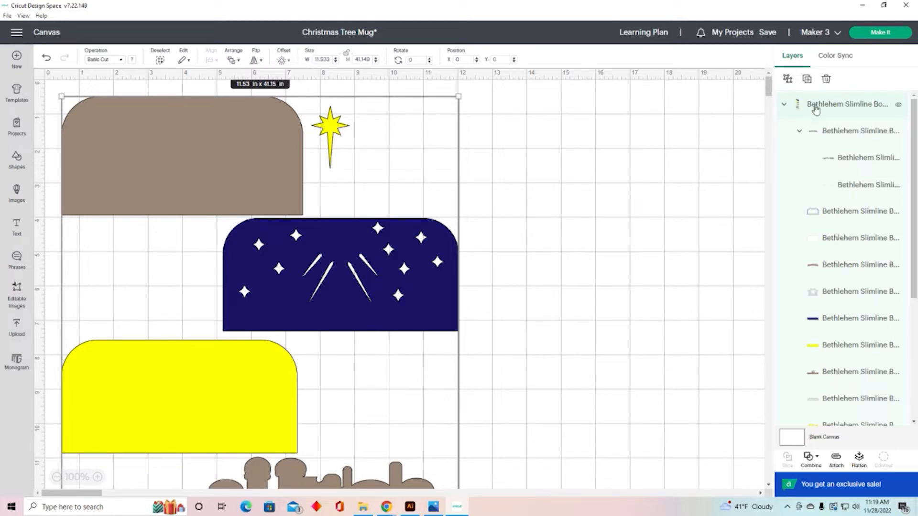
Step: Ungroup the imported card design into its separate layers
left_click(788, 80)
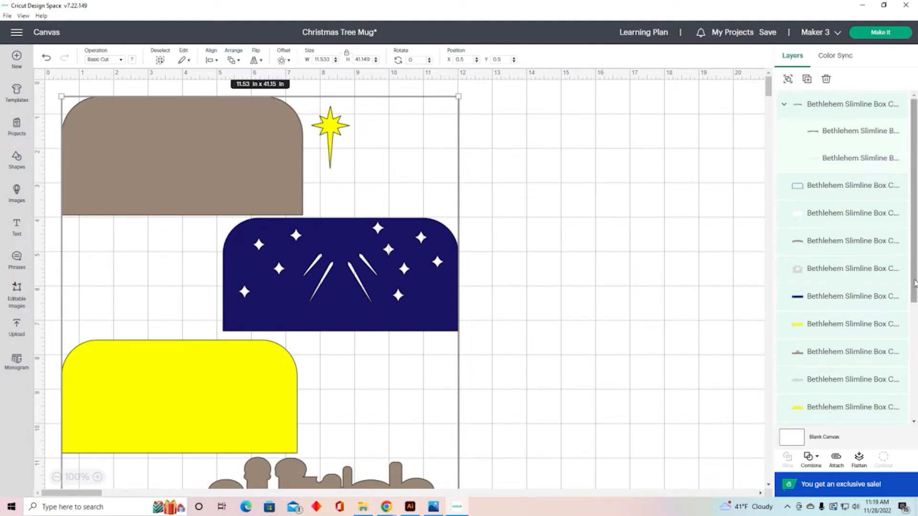
scroll(882, 378, "down", 5)
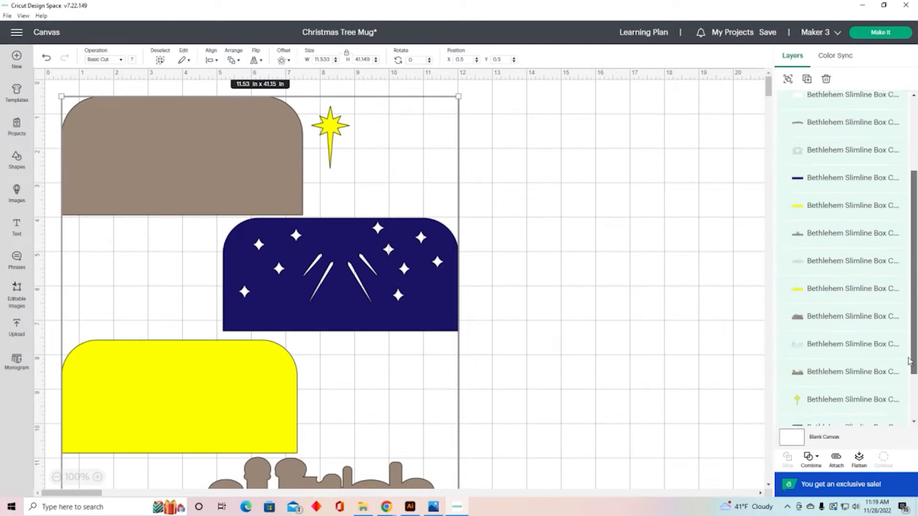
left_click(602, 298)
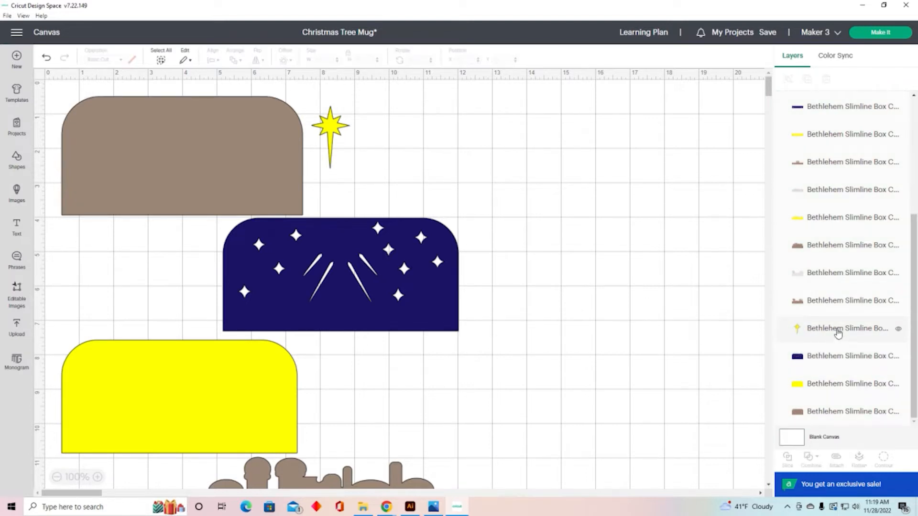
Step: Examine the individual layers by selecting them and scrolling through the canvas and layer list
left_click(838, 329)
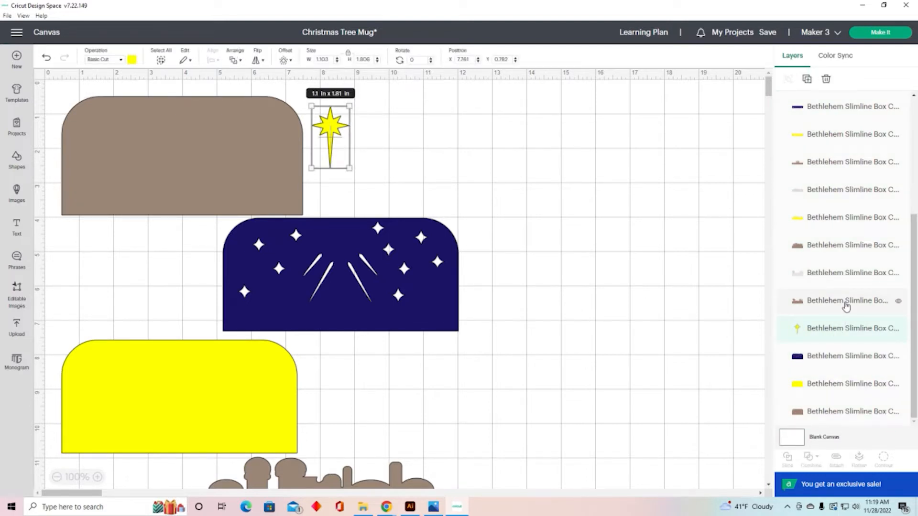
left_click(845, 305)
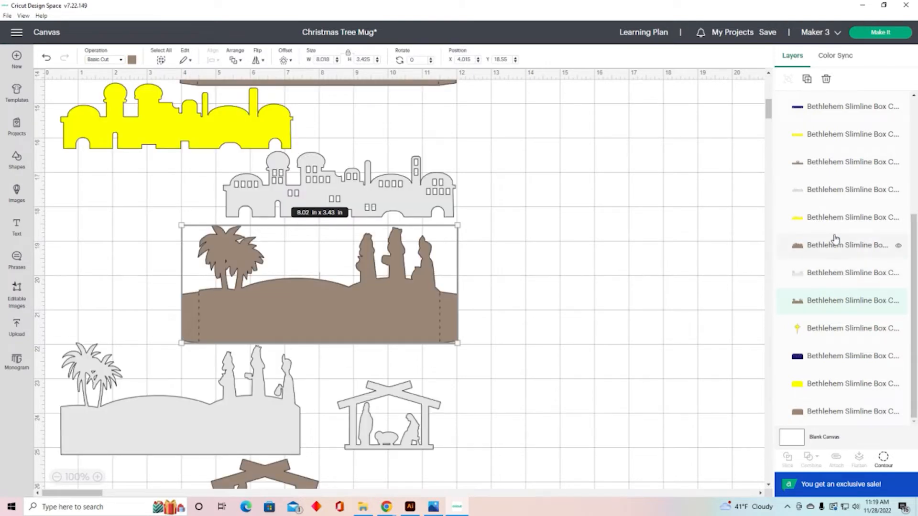
left_click_drag(914, 325, 914, 176)
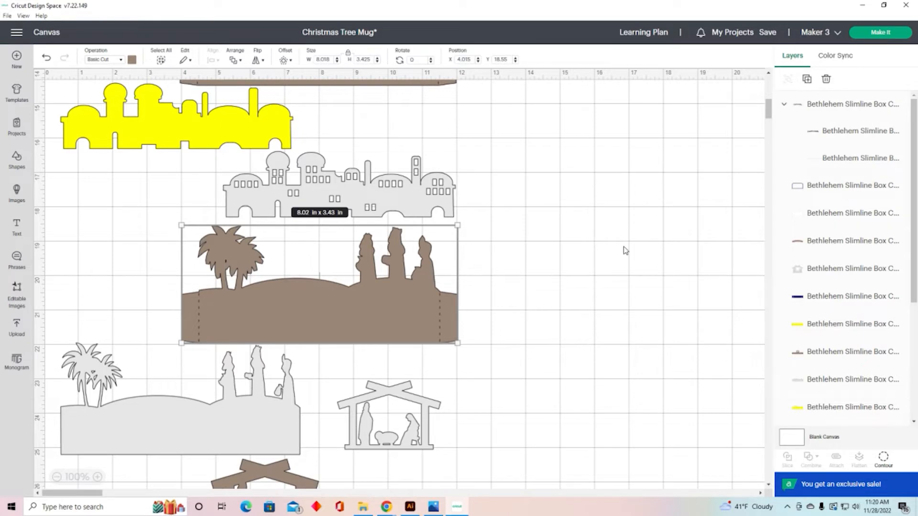
scroll(625, 249, "up", 5)
scroll(625, 249, "up", 9)
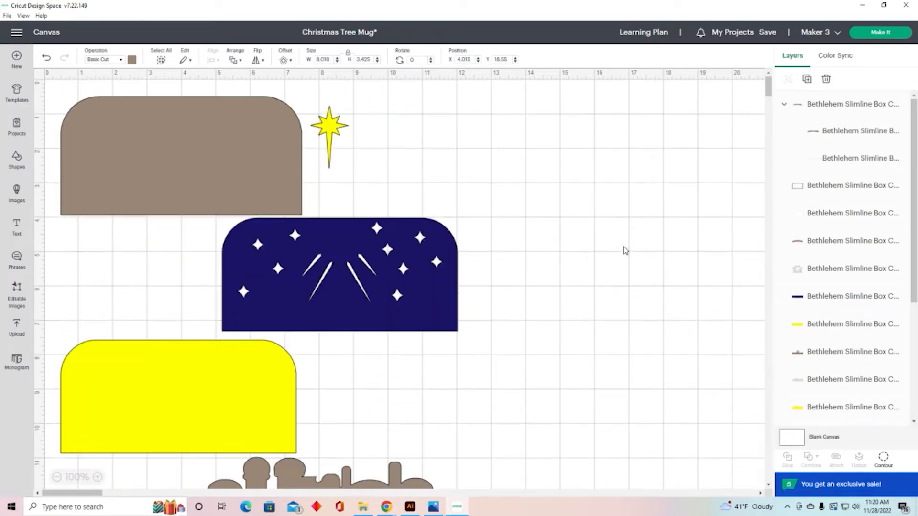
scroll(816, 107, "down", 2)
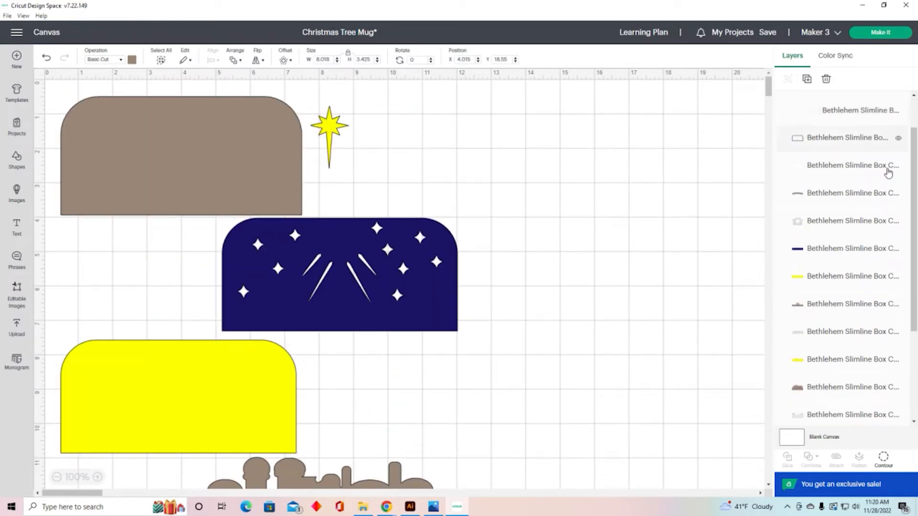
scroll(915, 173, "up", 2)
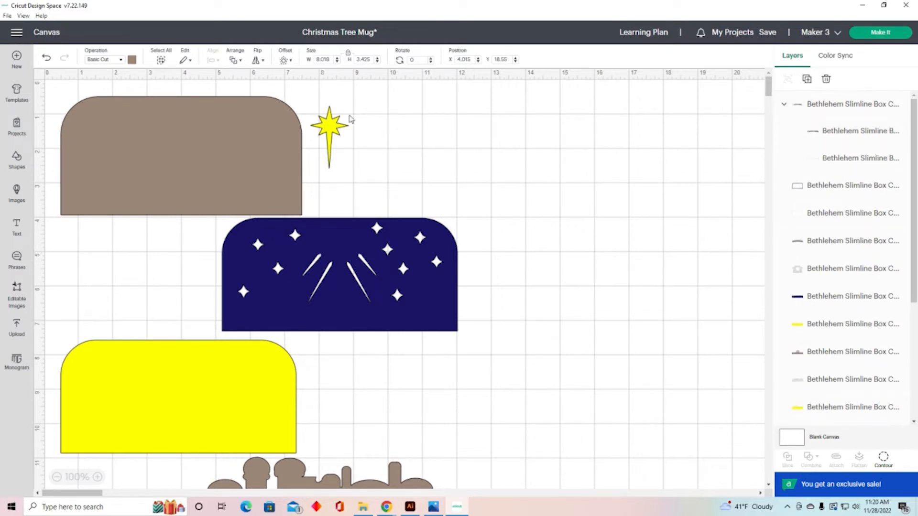
Step: Rename the yellow star layer to Star
left_click(329, 128)
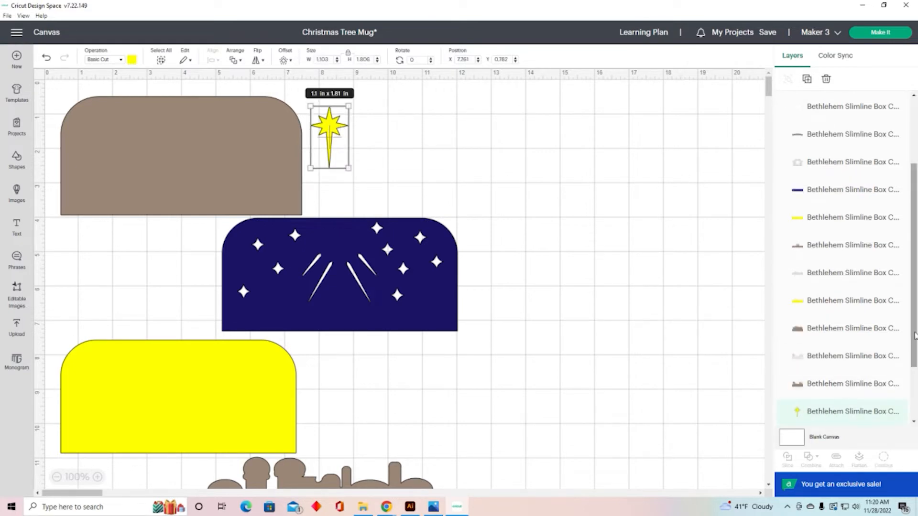
scroll(914, 354, "down", 1)
scroll(914, 354, "down", 2)
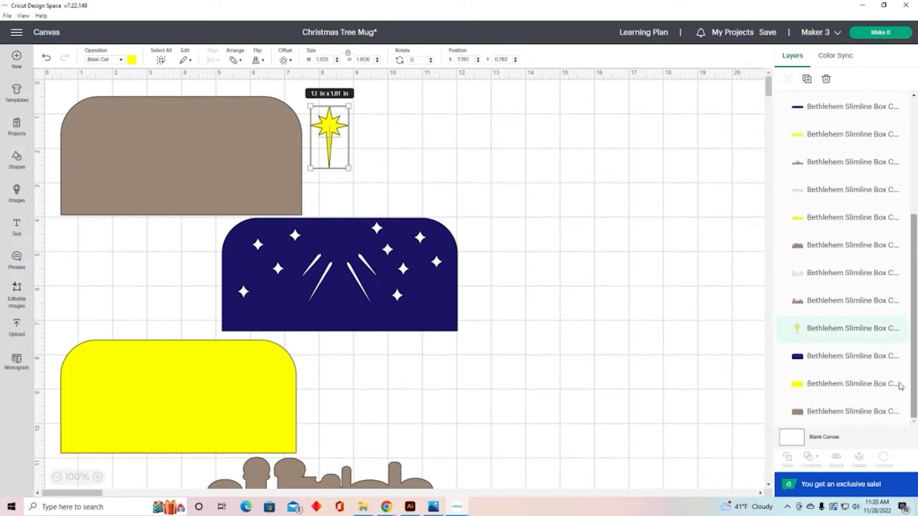
double_click(829, 334)
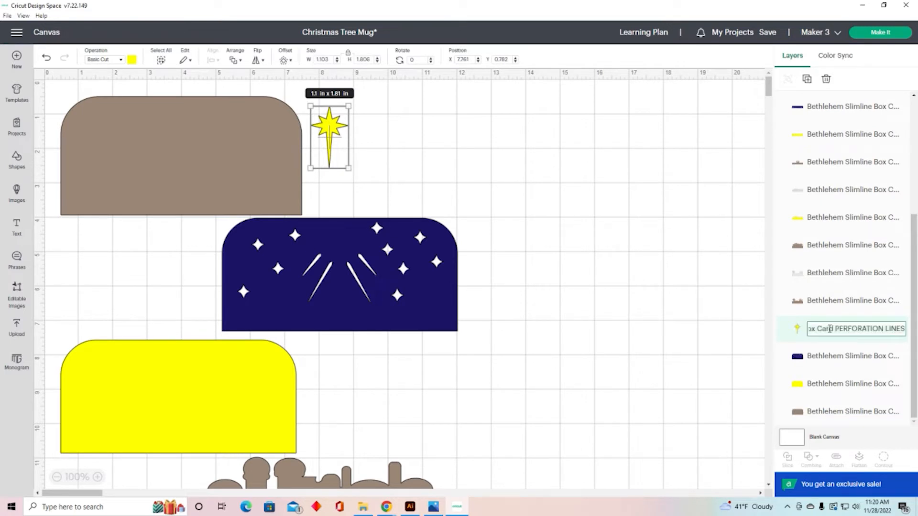
type("Star")
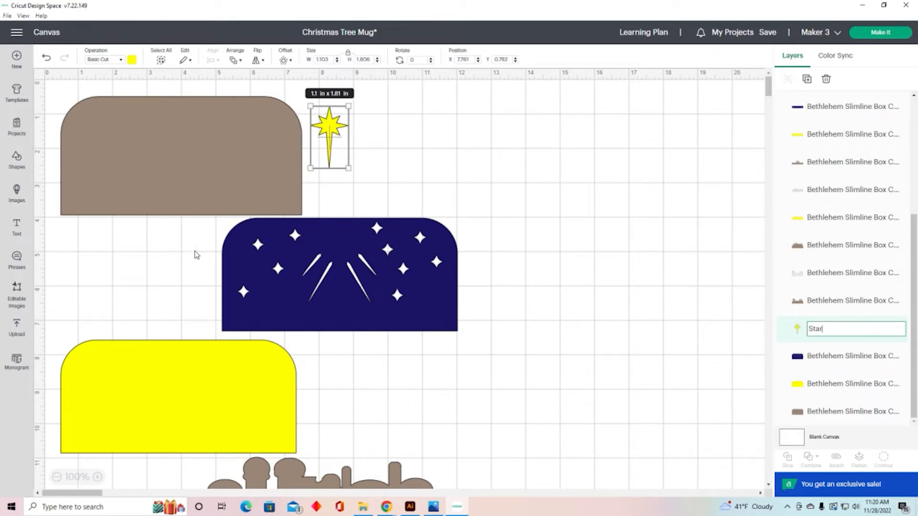
Step: Rename the brown rounded back panel layer to Background
left_click(205, 172)
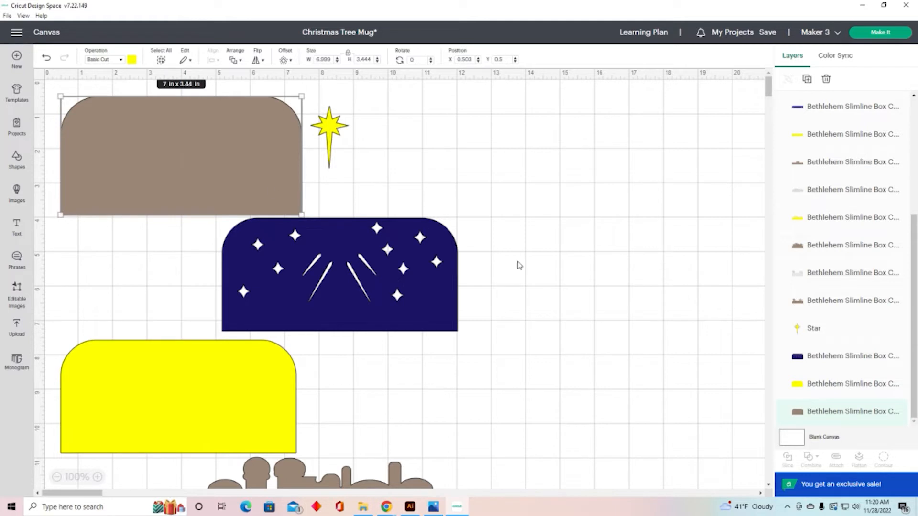
double_click(832, 413)
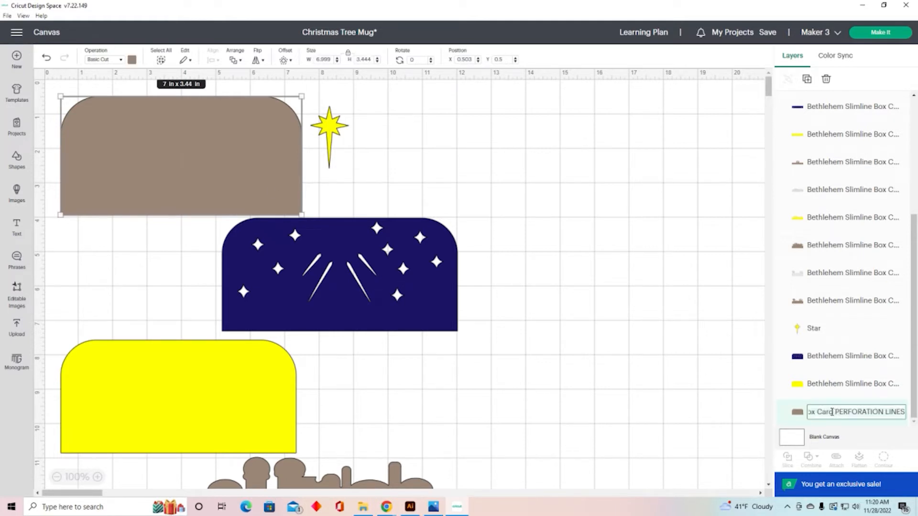
type("B")
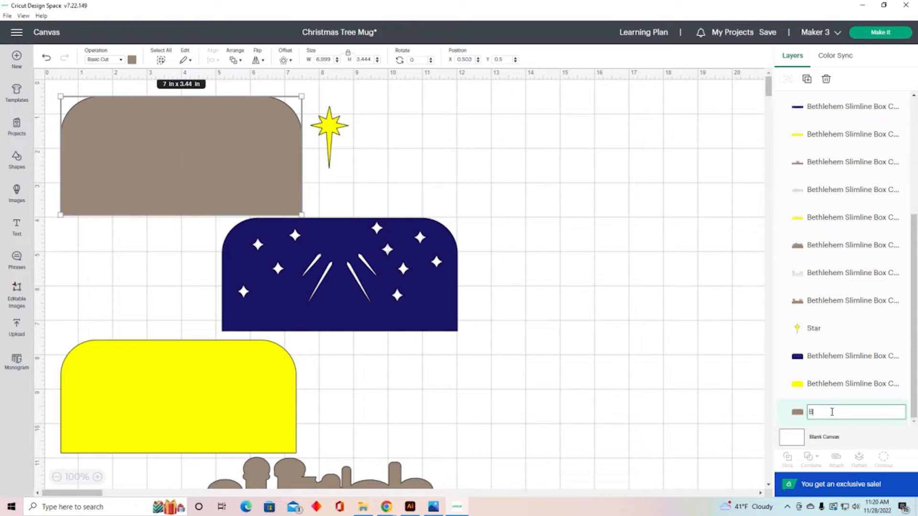
type("ackground")
left_click(655, 386)
Step: Rename the yellow rounded panel layer to Backgrond Middle
left_click(436, 332)
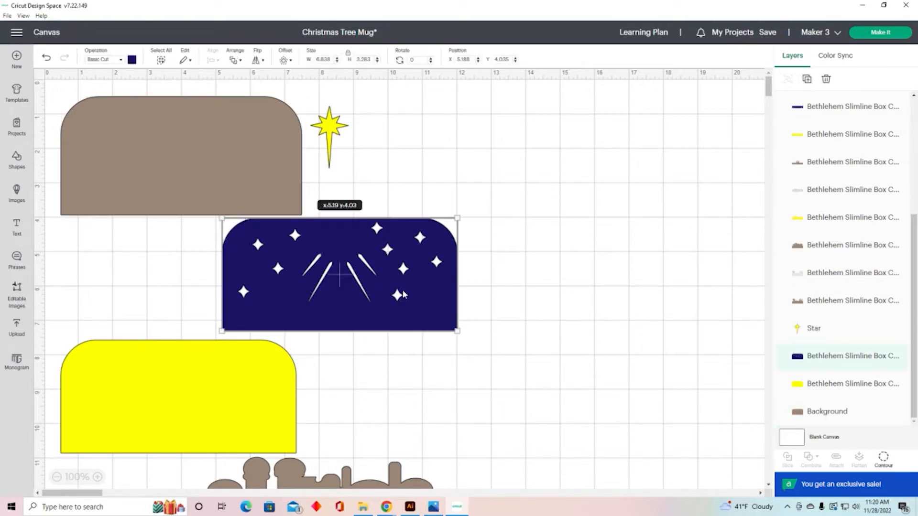
left_click(230, 371)
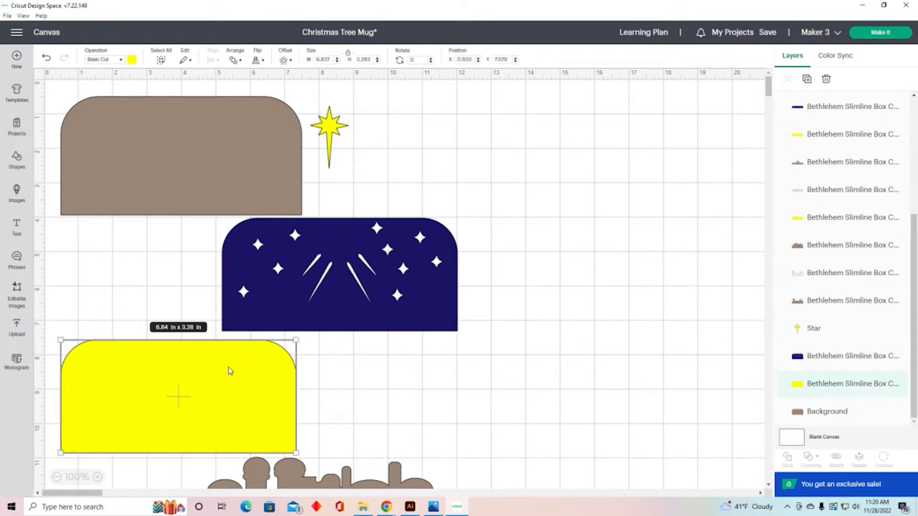
double_click(867, 385)
type("Bac")
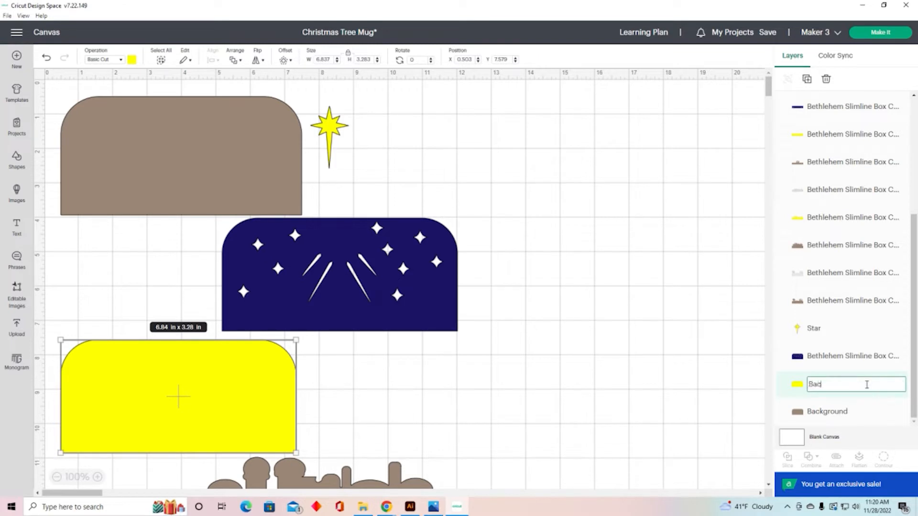
type("kgrond Middle")
right_click(832, 385)
left_click(655, 349)
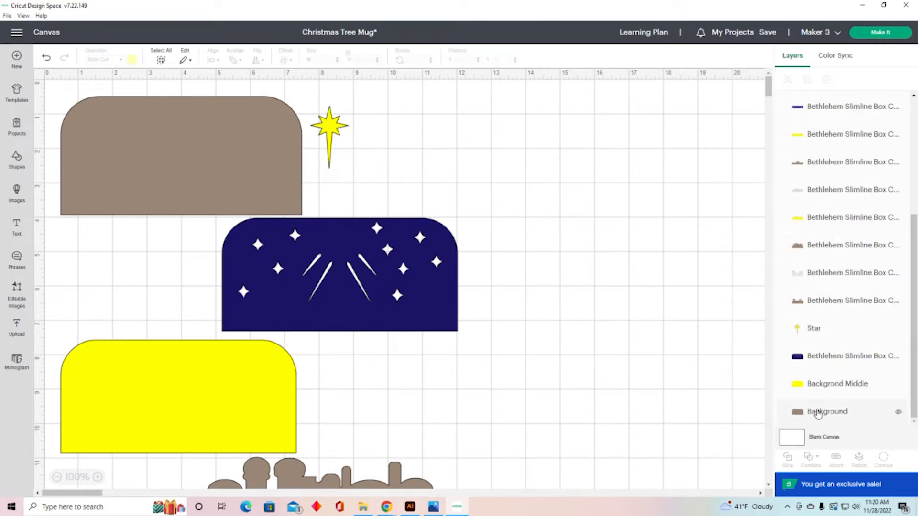
Step: Rename the navy starry panel layer to Background cutout
left_click(398, 301)
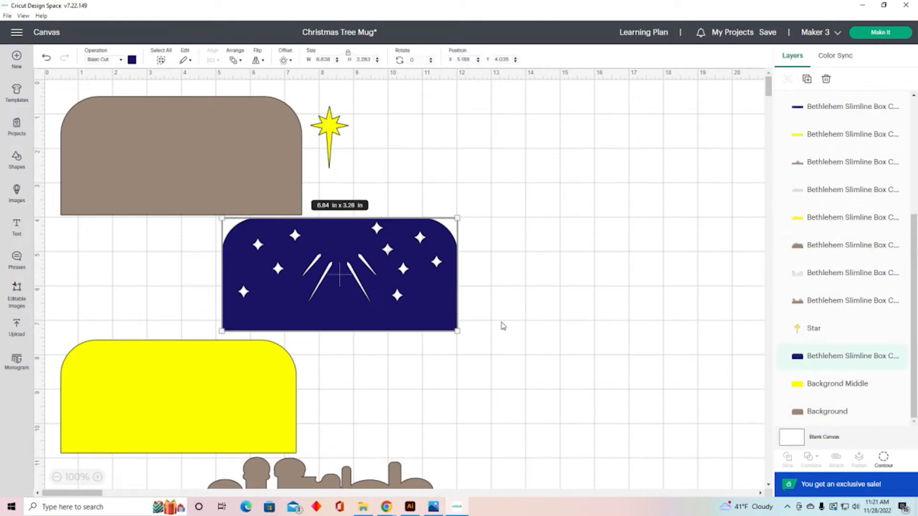
double_click(848, 357)
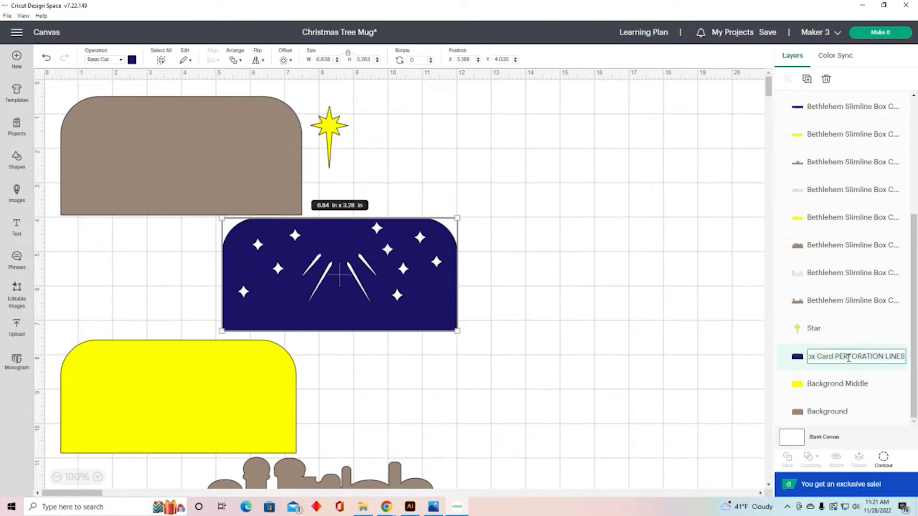
type("Background")
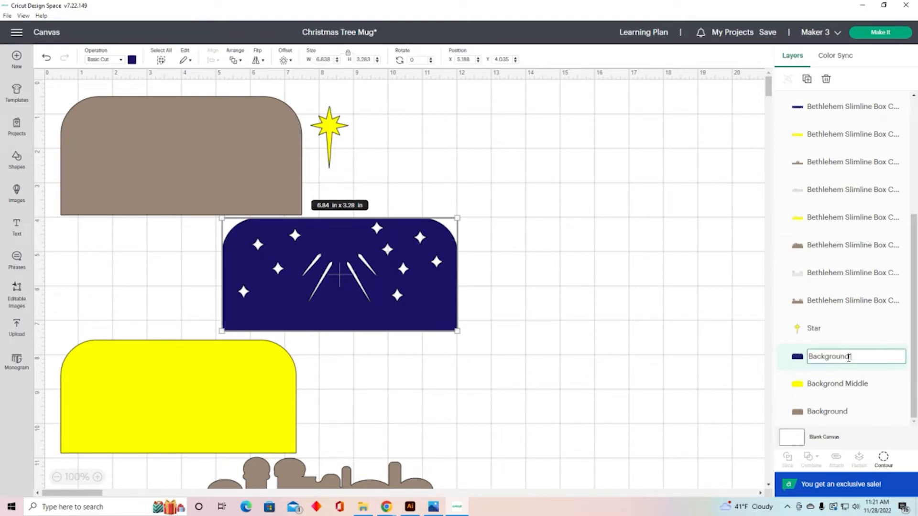
type(" cutout")
key("Return")
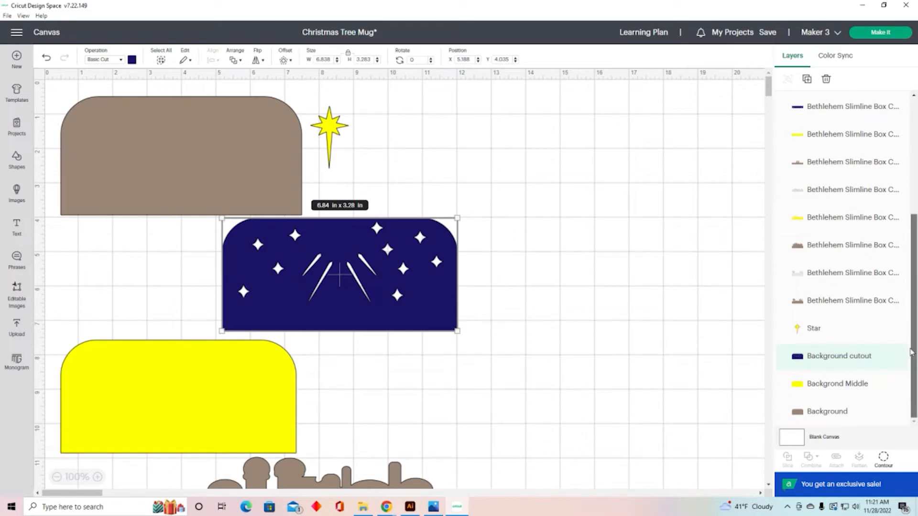
Step: Select the O come let us adore Him banner and its text and flatten them into one print layer
scroll(570, 295, "down", 10)
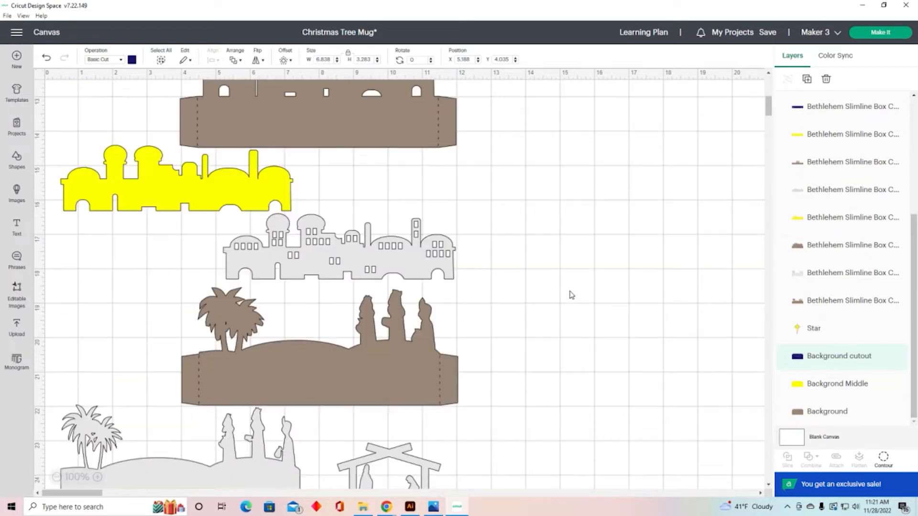
scroll(570, 295, "down", 20)
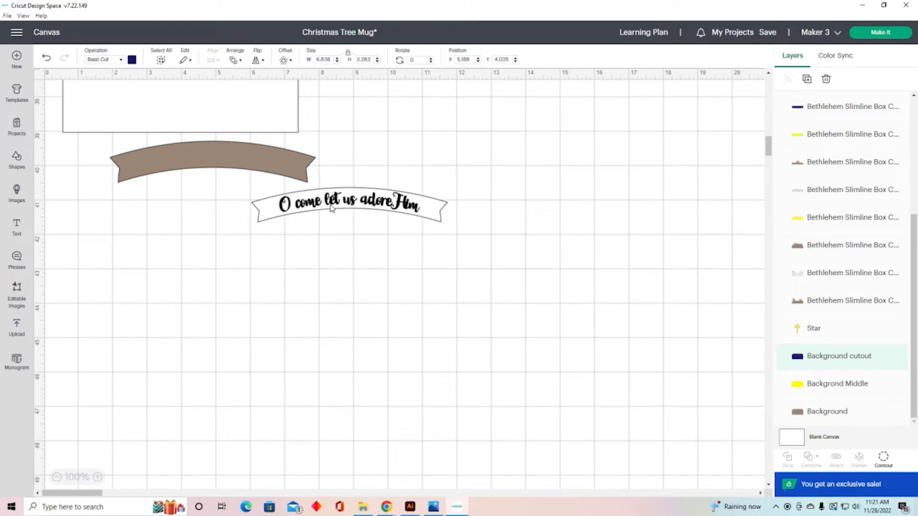
left_click_drag(372, 161, 482, 255)
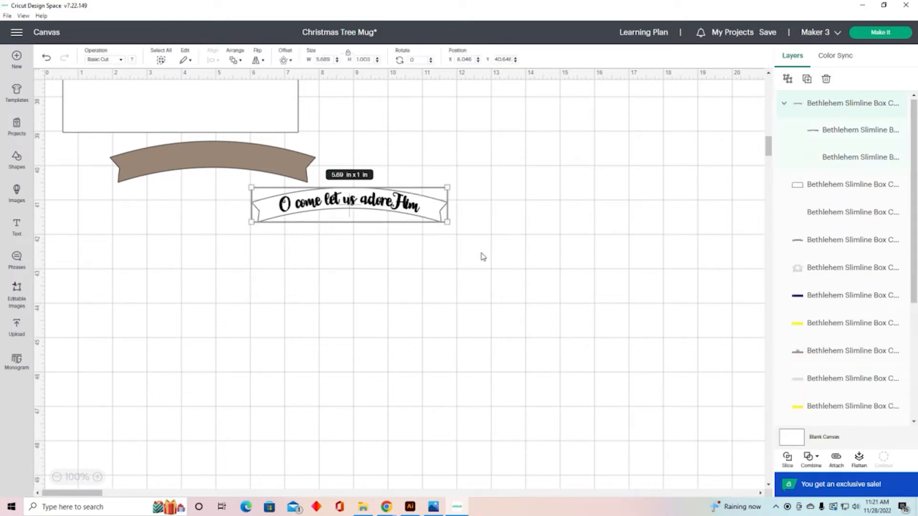
left_click(860, 459)
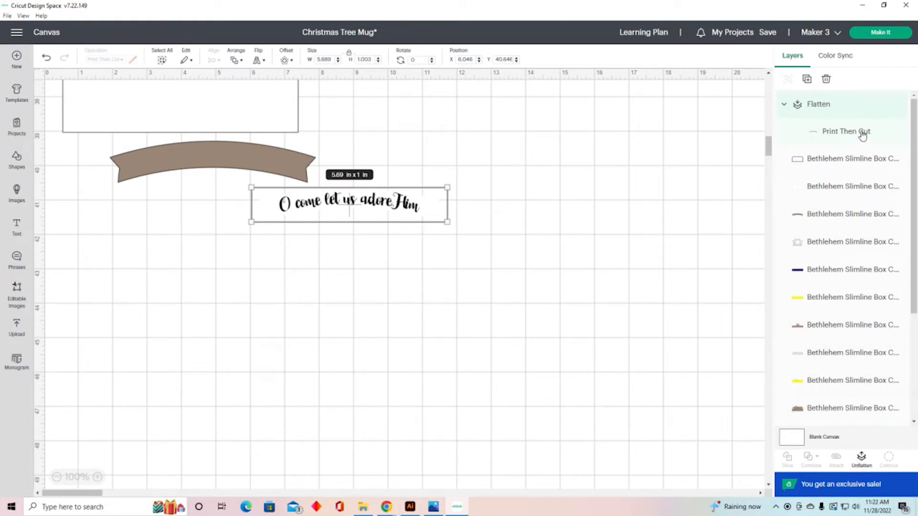
Step: Rename the flattened banner layer to O Come Let us Adore Hime
double_click(821, 104)
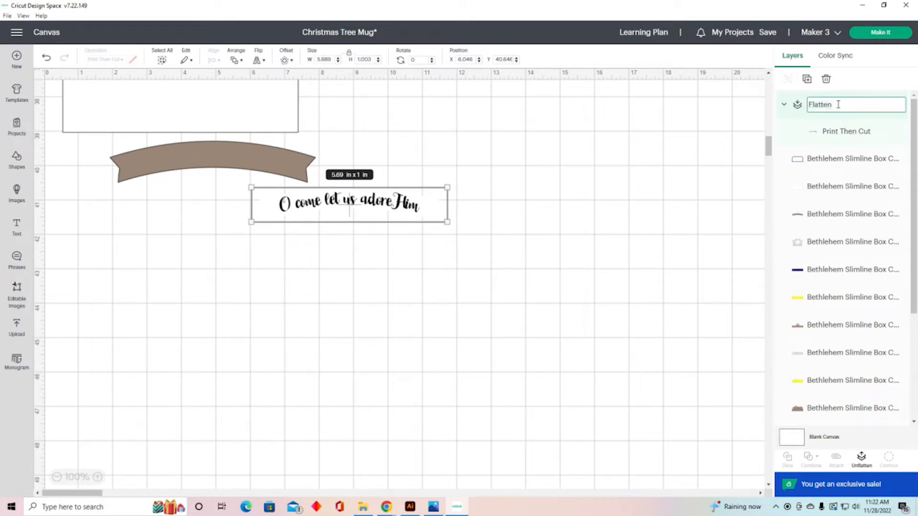
type("O Come Let us Adore Hime")
left_click(649, 296)
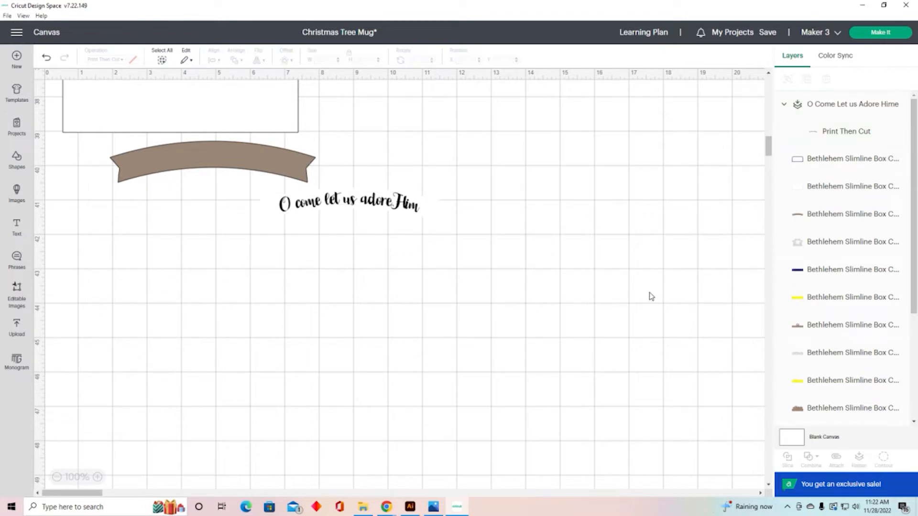
Step: Start Make It to send the project to the cutting mats
left_click(880, 32)
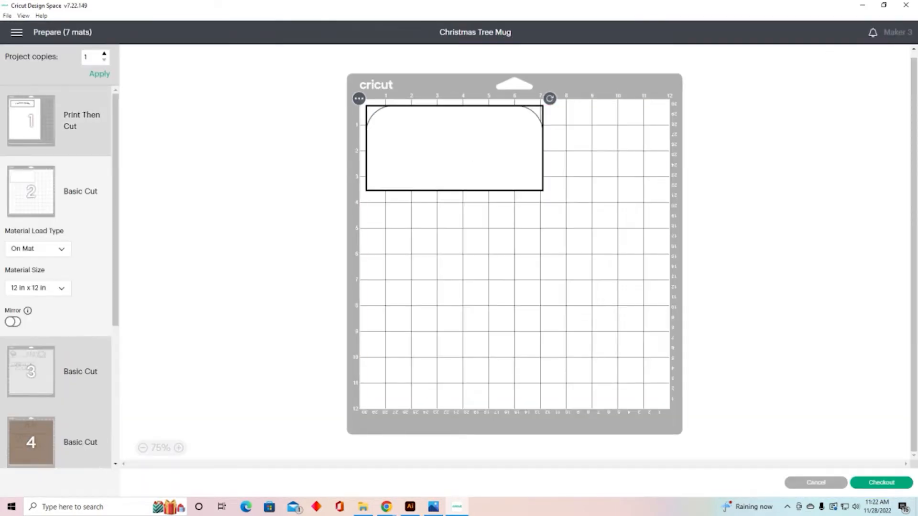
Step: Review the prepared cutting mats, including the brown cardstock mat 4, and cancel back to the canvas
left_click(30, 116)
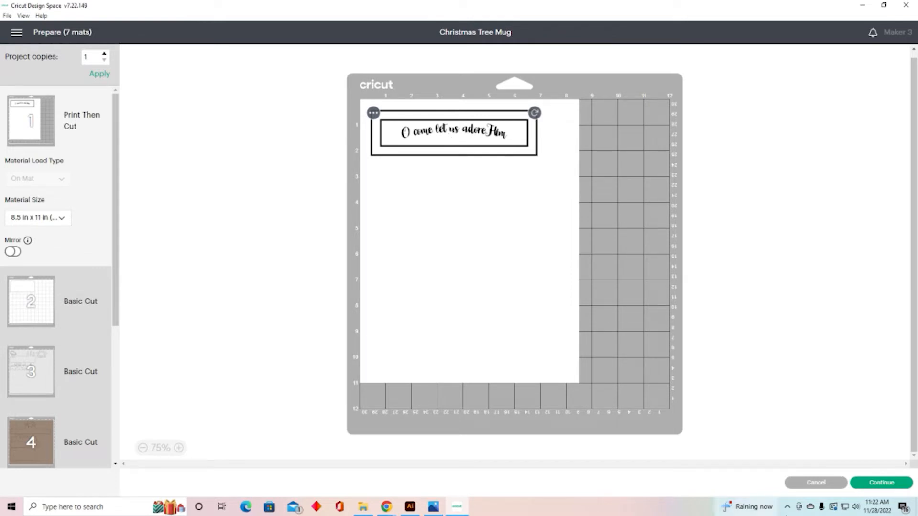
left_click(816, 482)
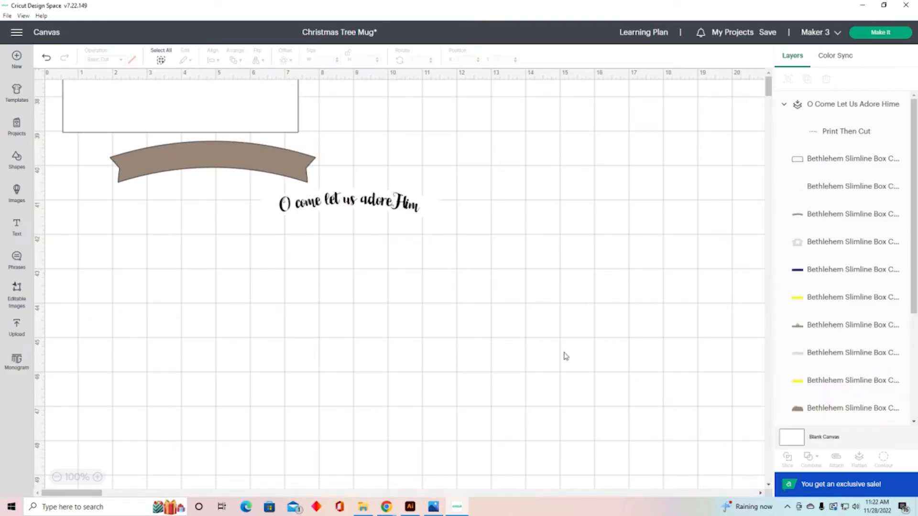
scroll(333, 116, "down", 4)
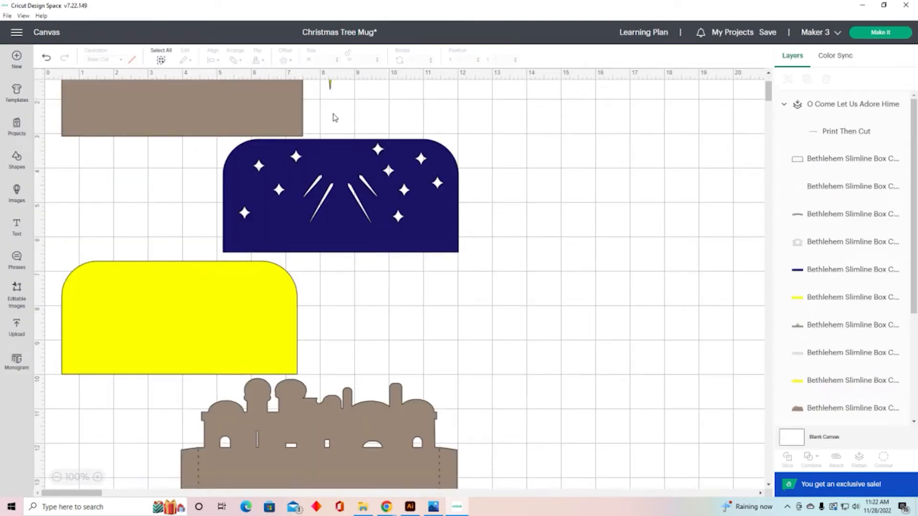
scroll(333, 116, "up", 4)
scroll(333, 116, "down", 4)
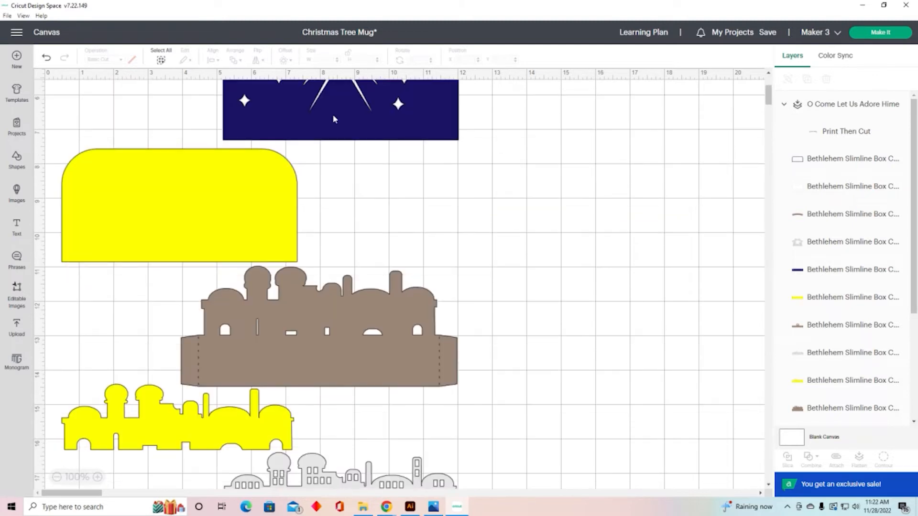
scroll(333, 118, "down", 3)
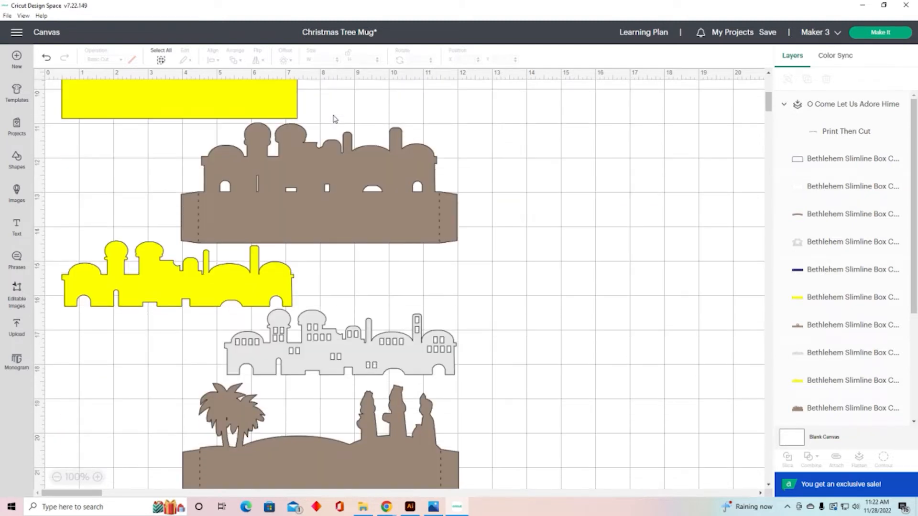
left_click(441, 219)
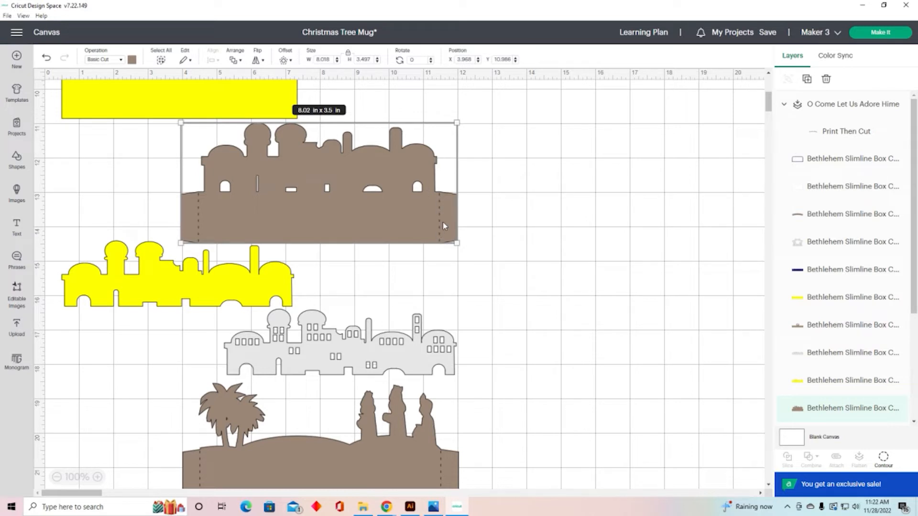
left_click(874, 37)
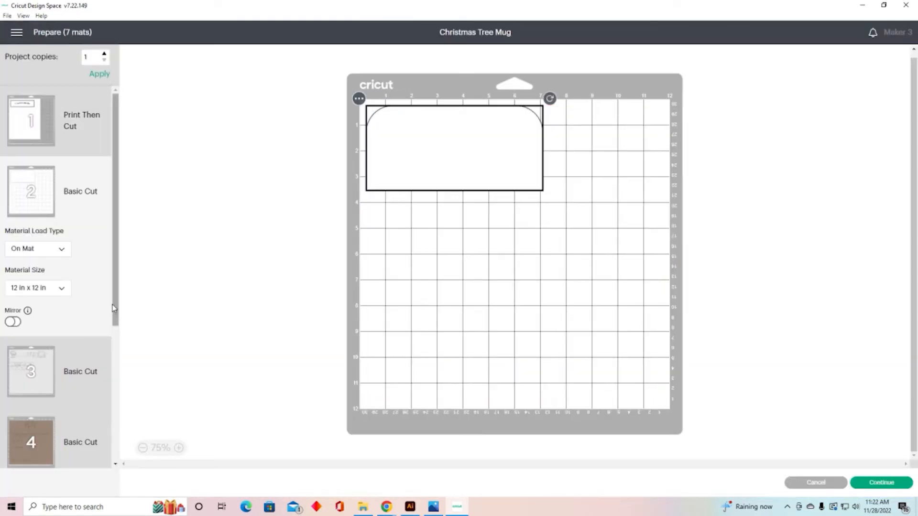
scroll(91, 344, "down", 3)
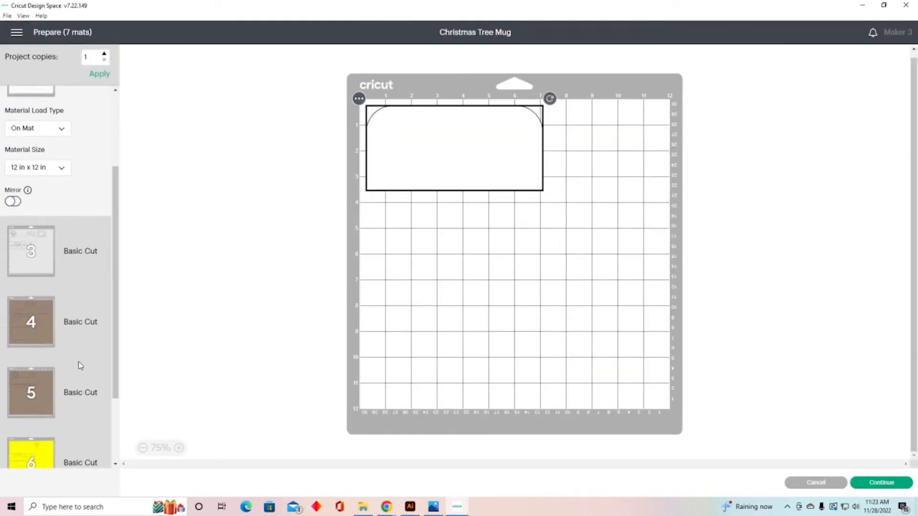
left_click(33, 323)
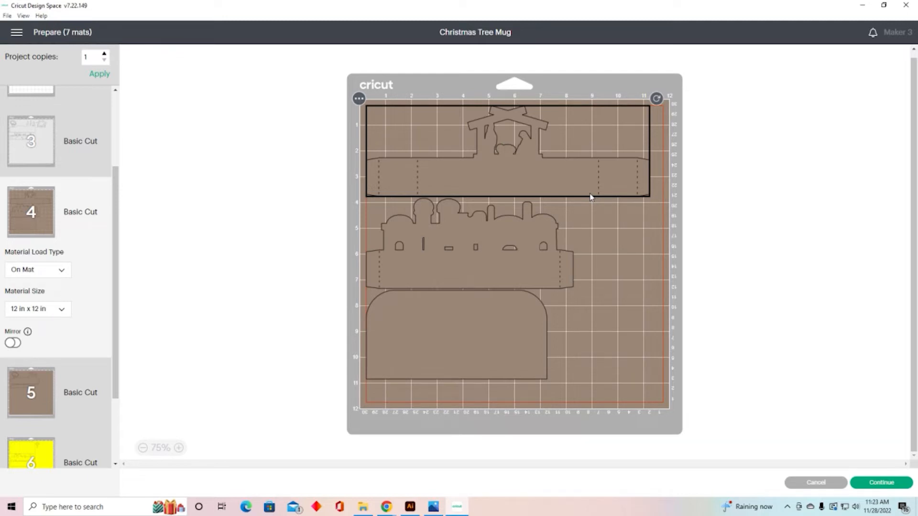
left_click(826, 483)
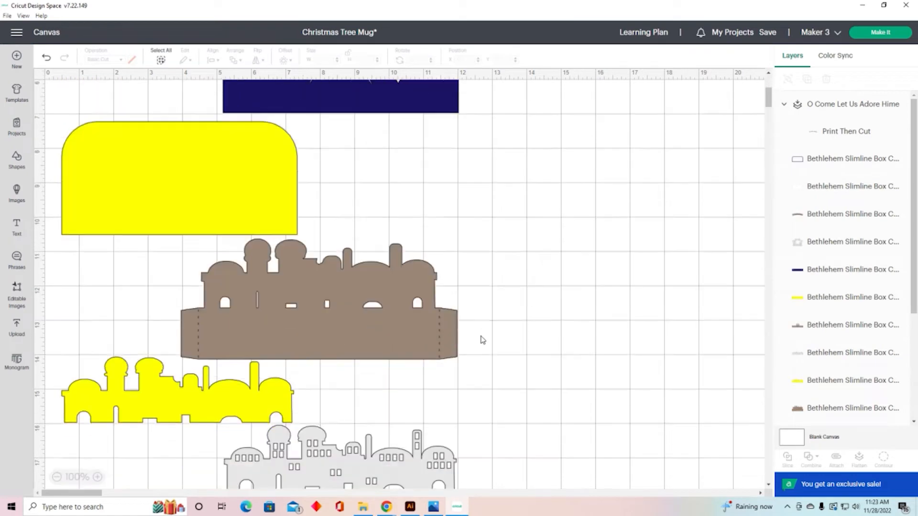
Step: Select all the designs on the canvas and delete them
scroll(482, 339, "down", 20)
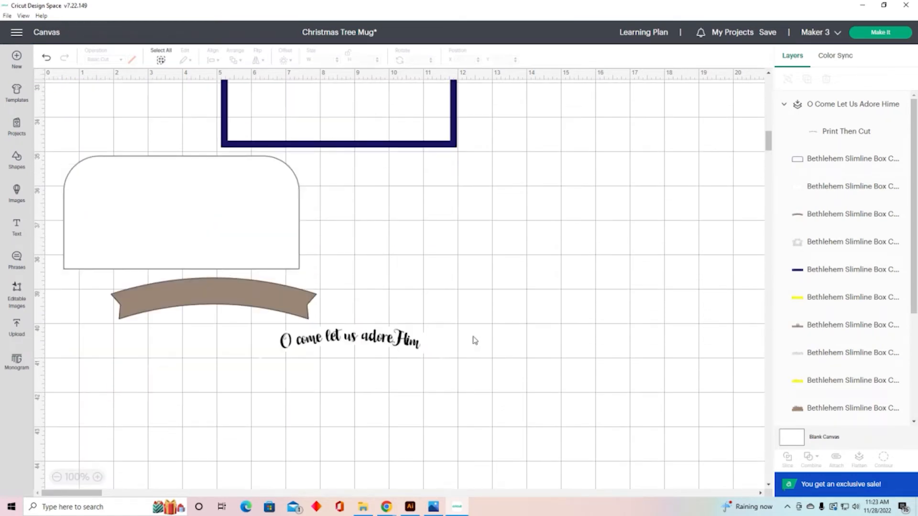
scroll(475, 340, "down", 2)
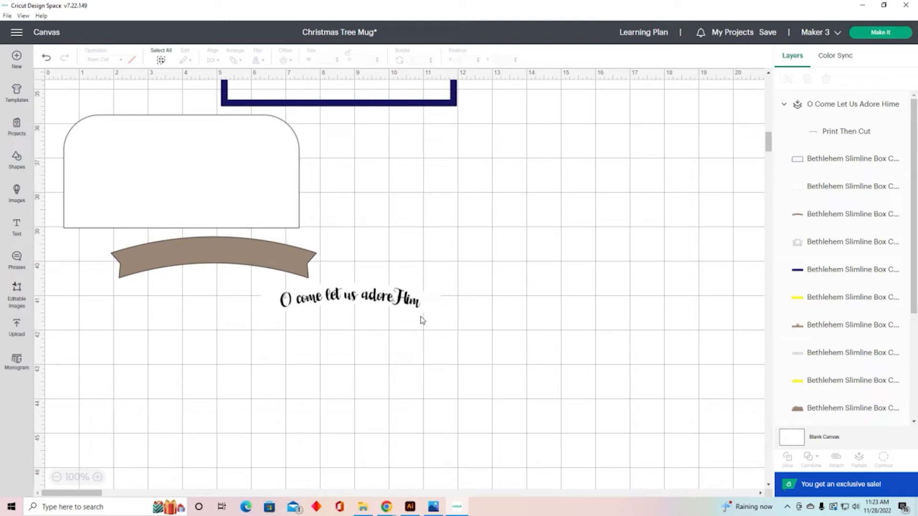
key("ctrl+a")
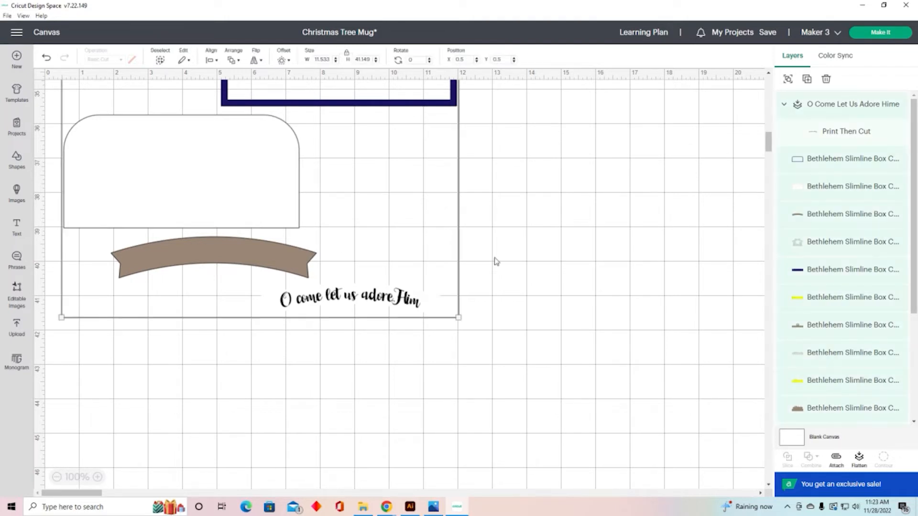
key("Delete")
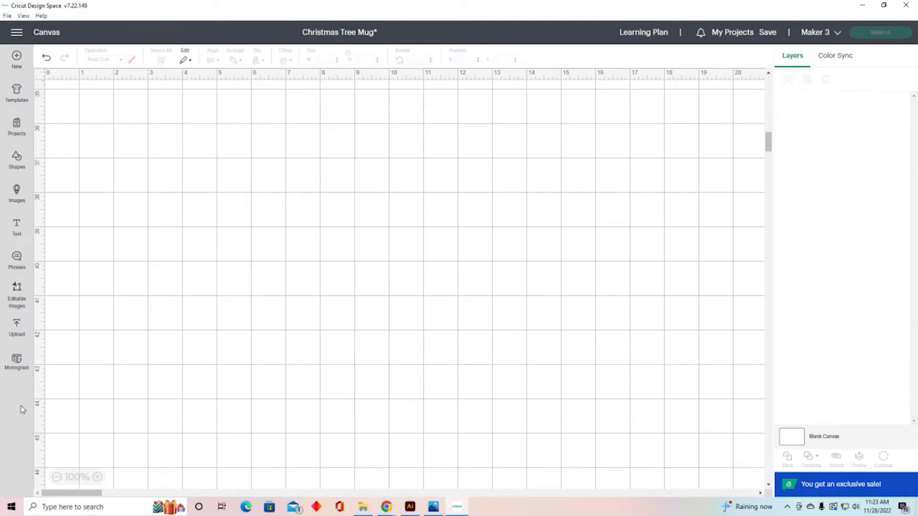
Step: Add the uploaded Bethlehem Slimline Box Card SCORE LINES image to the canvas
left_click(16, 328)
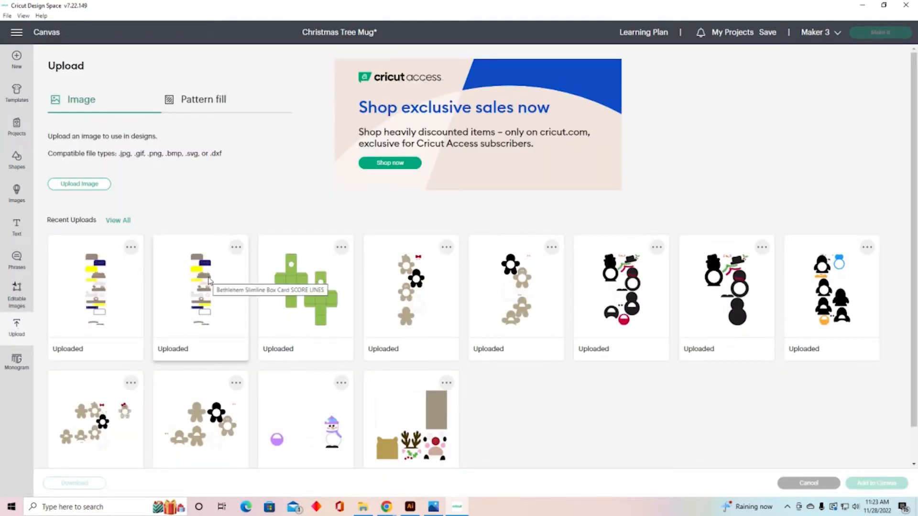
left_click(208, 281)
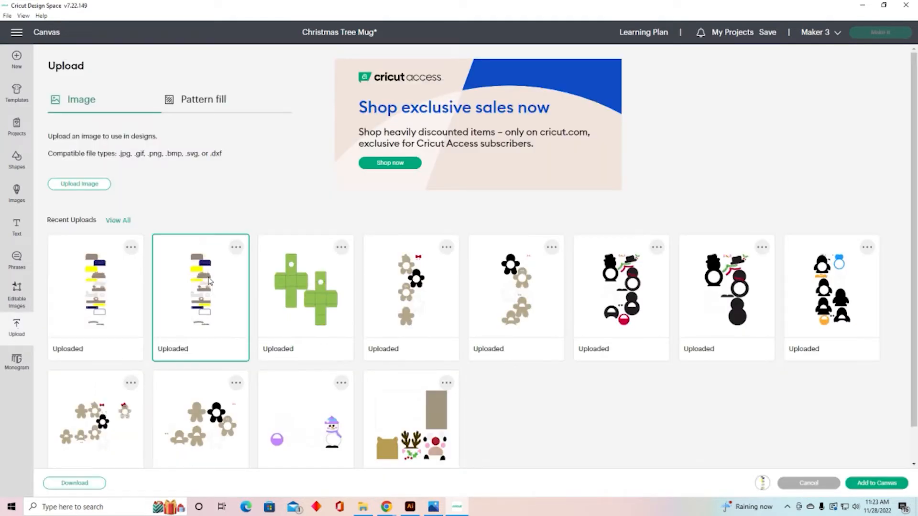
left_click(881, 487)
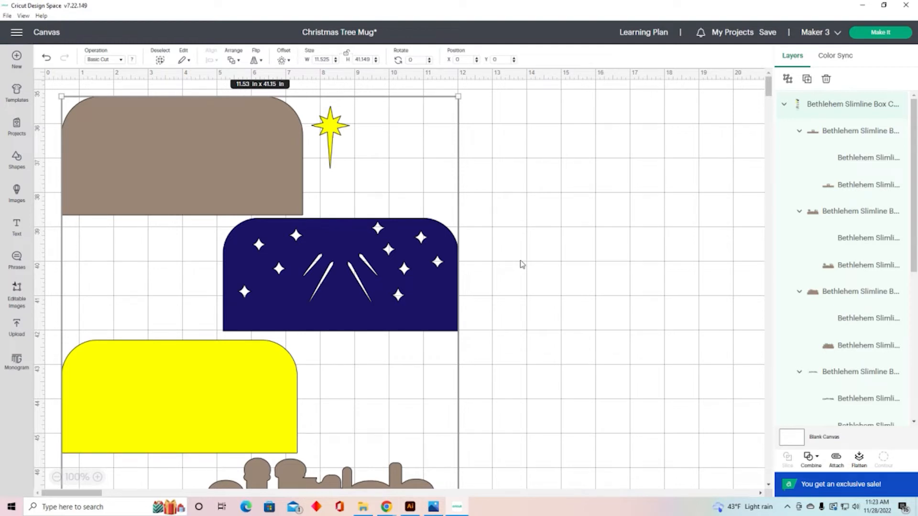
Step: Ungroup the inserted Bethlehem Slimline Box Card design into its separate layer groups
scroll(554, 256, "up", 10)
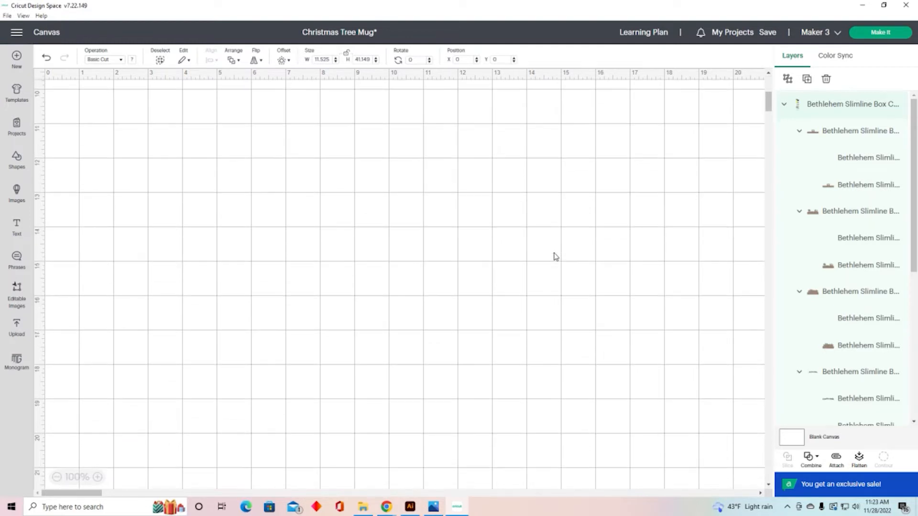
scroll(555, 256, "up", 1)
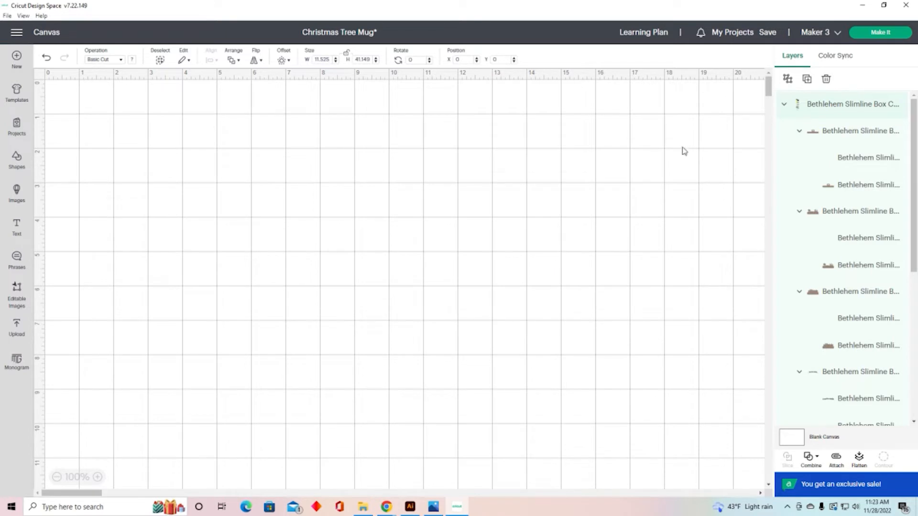
left_click(787, 80)
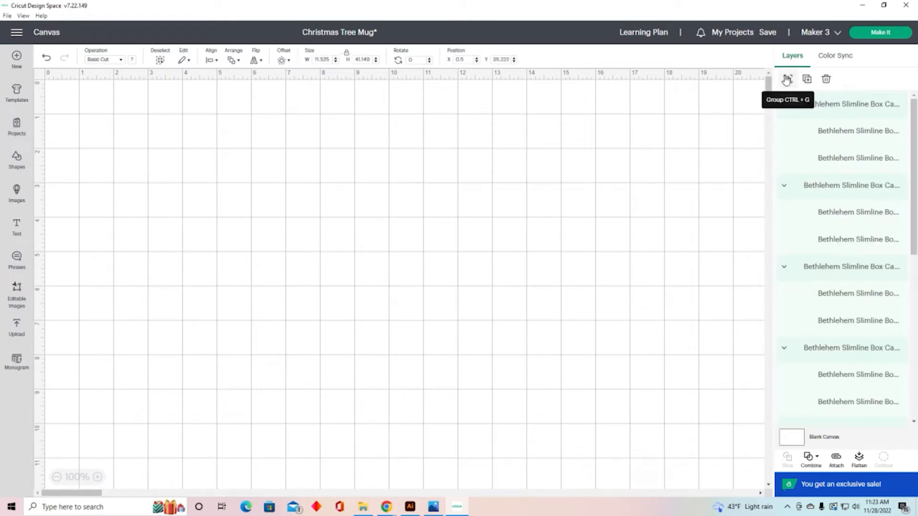
Step: Rename the first brown nativity box layer group to Outbox piece
left_click(841, 106)
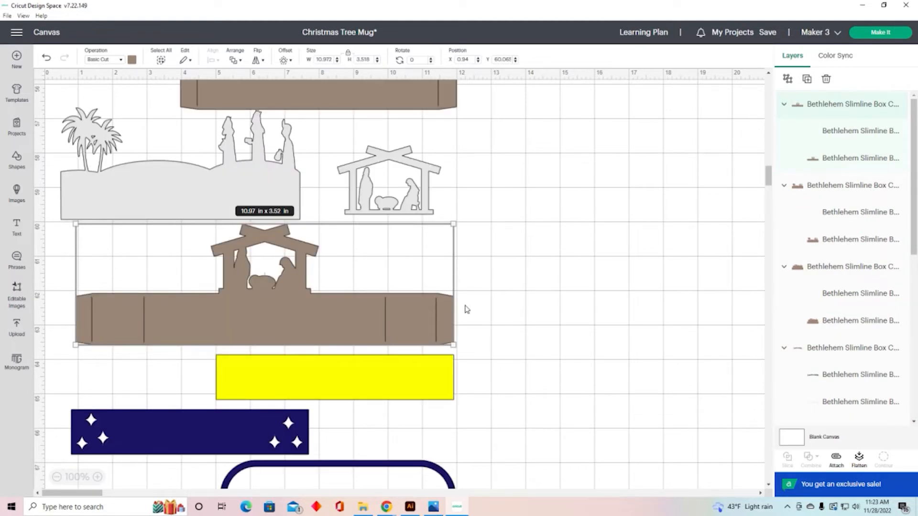
double_click(827, 110)
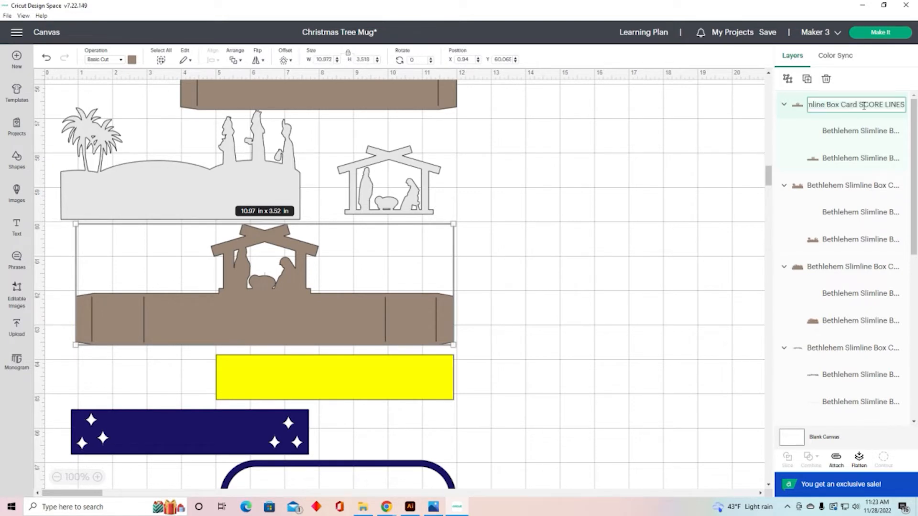
type("Outbox piece")
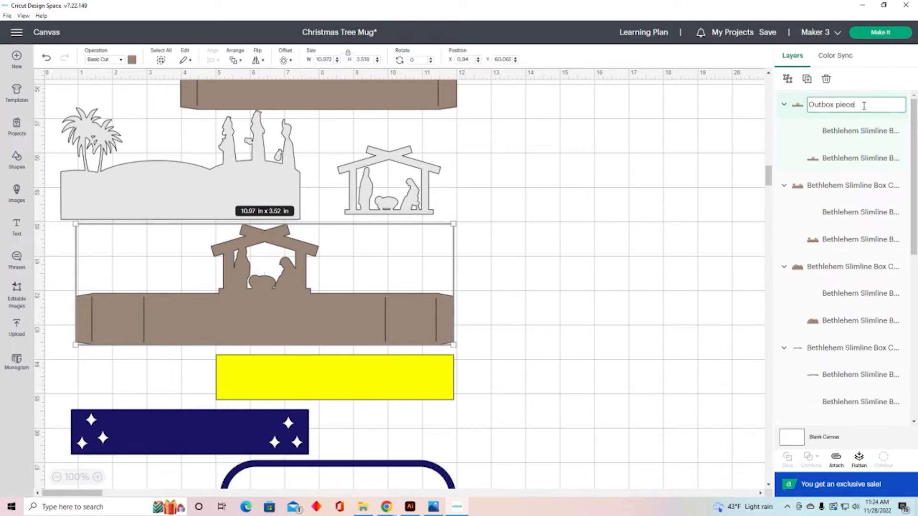
key("Return")
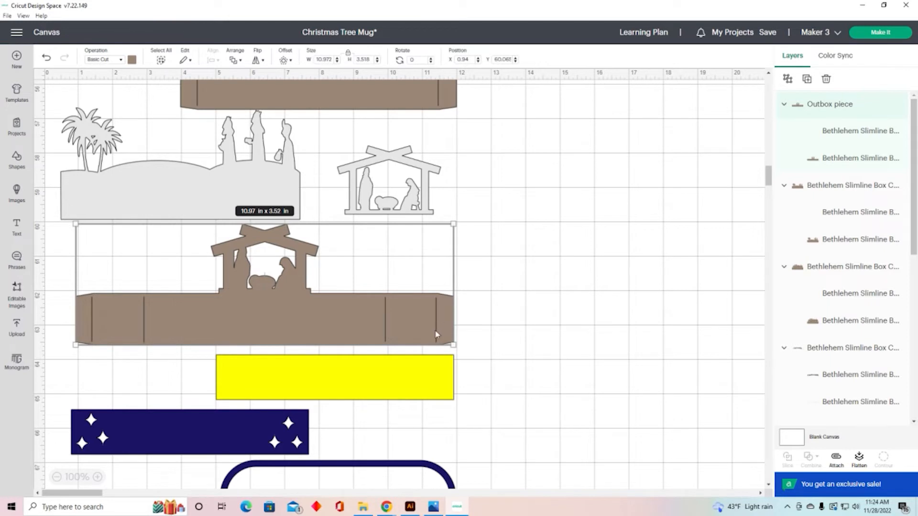
Step: Set the score-line layer inside Outbox piece to the Score operation
left_click(121, 60)
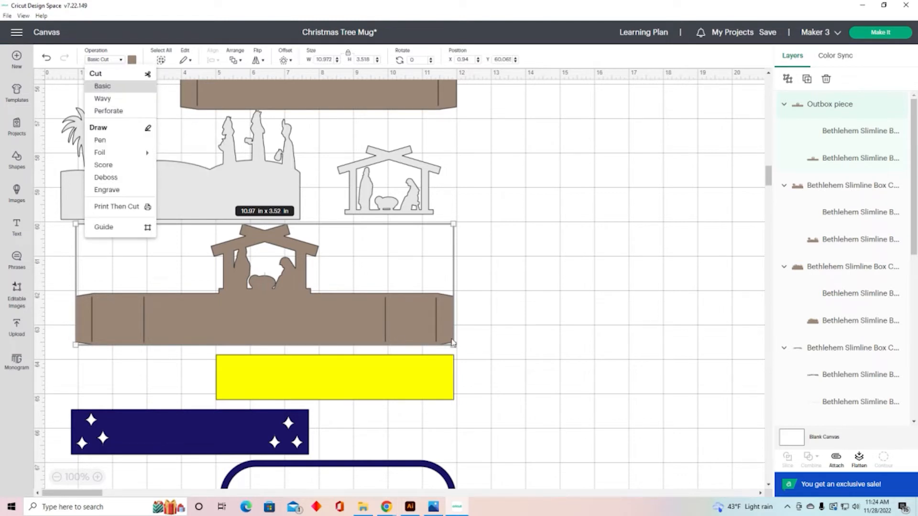
left_click(483, 324)
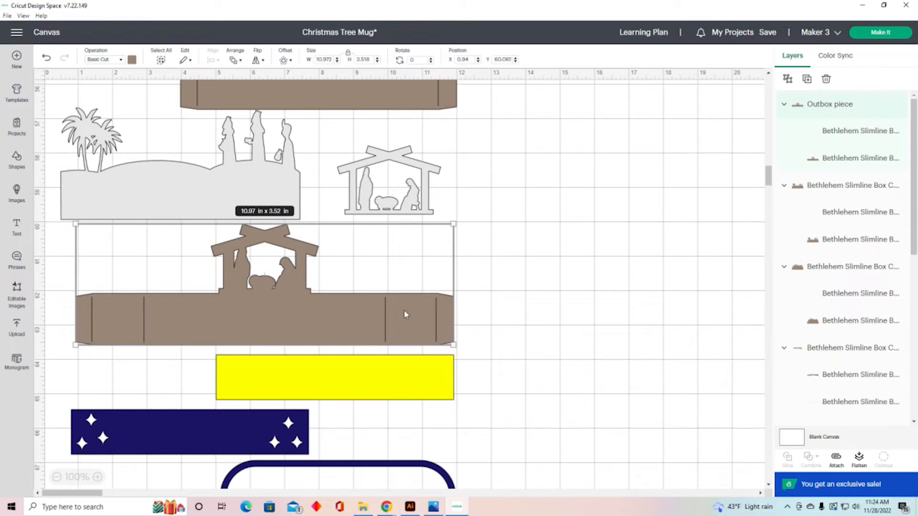
left_click(862, 137)
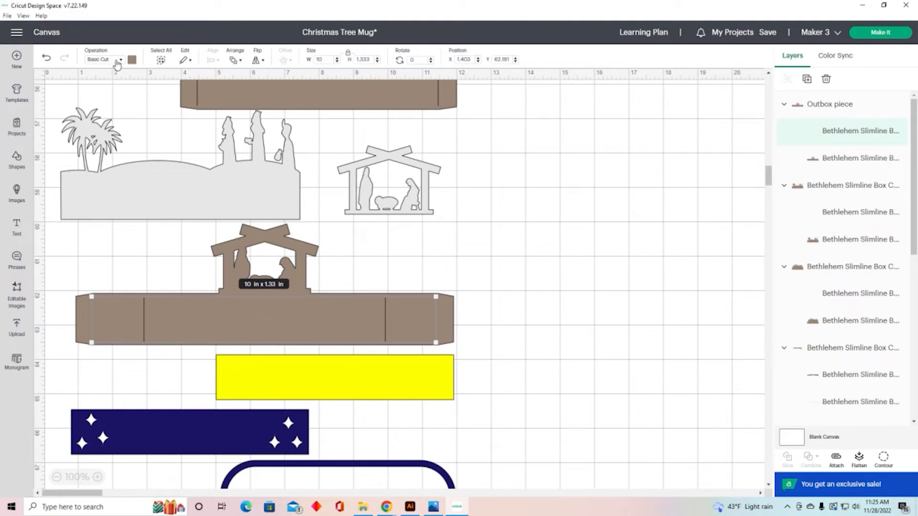
left_click(121, 60)
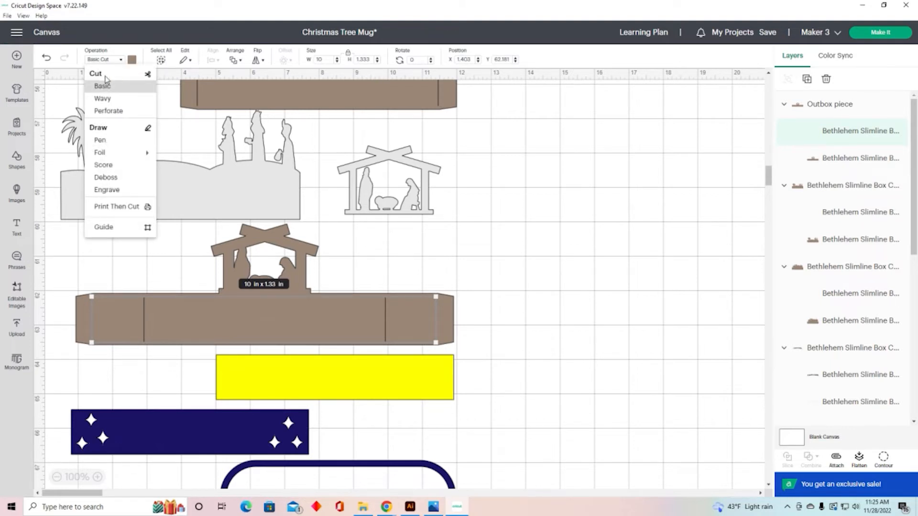
left_click(114, 165)
left_click(568, 289)
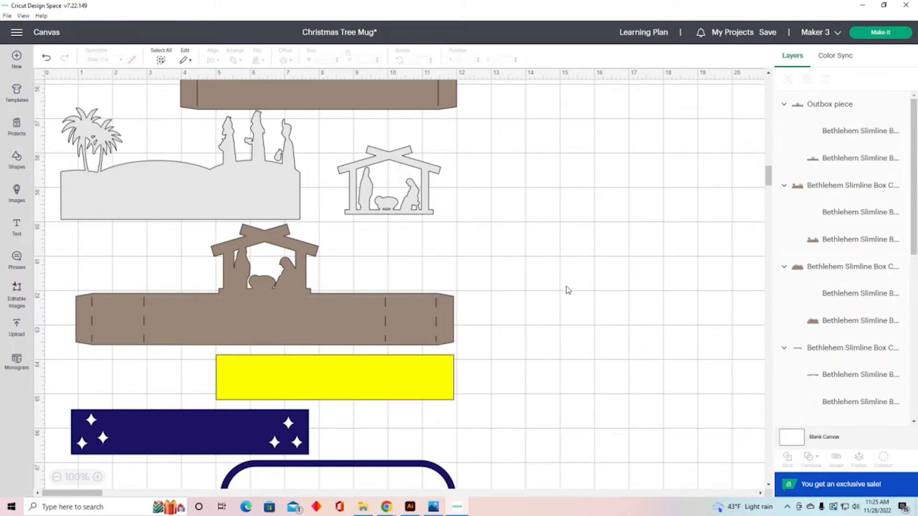
Step: Select the Outbox piece group and attach its score lines to the brown cut shape
left_click_drag(482, 265, 431, 323)
left_click_drag(495, 271, 401, 341)
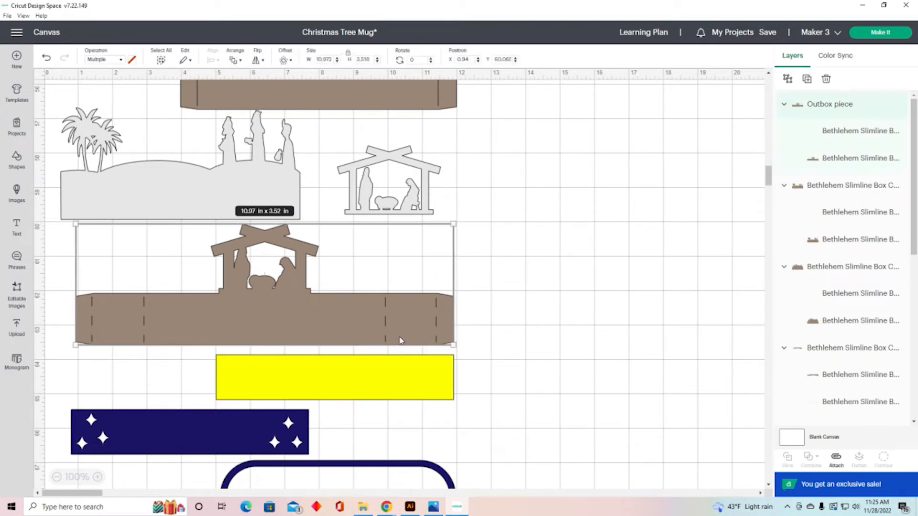
left_click(591, 302)
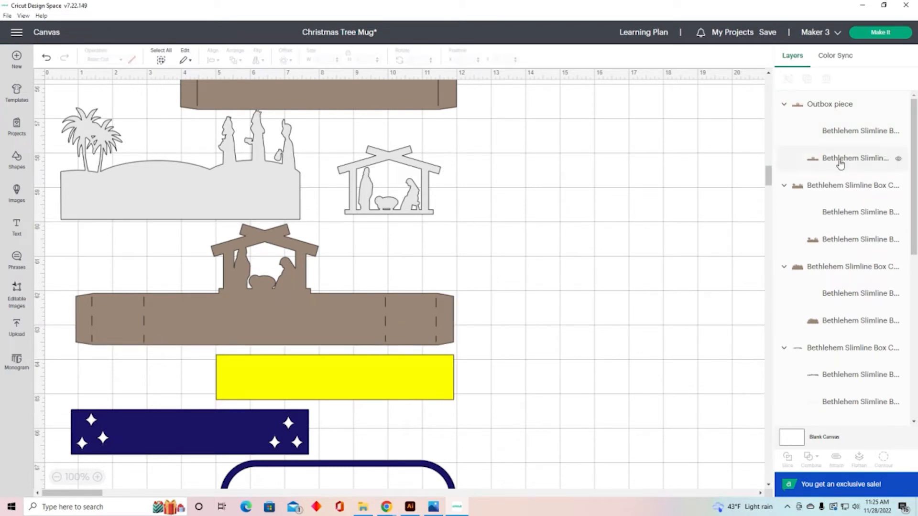
left_click(842, 109)
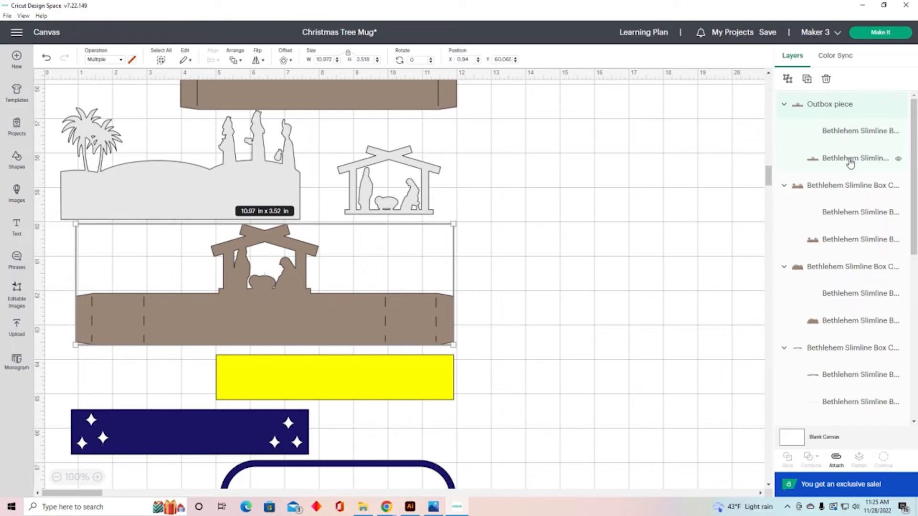
left_click(835, 461)
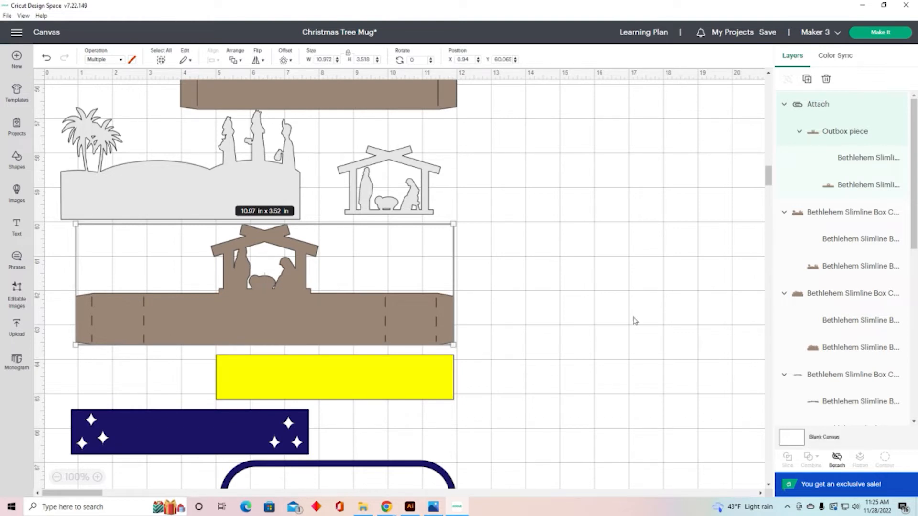
Step: Set the brown palm-tree scene piece's score lines to Score and attach them to its brown cut shape
scroll(635, 320, "up", 3)
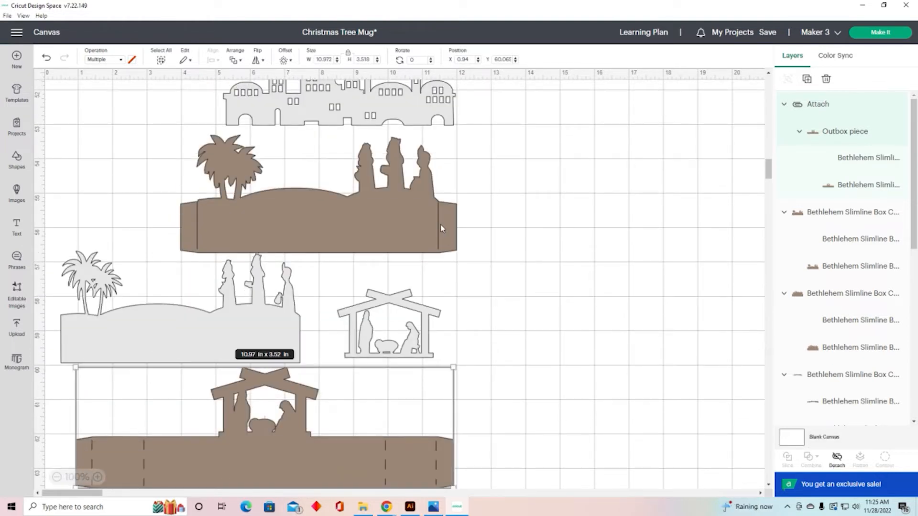
left_click(439, 230)
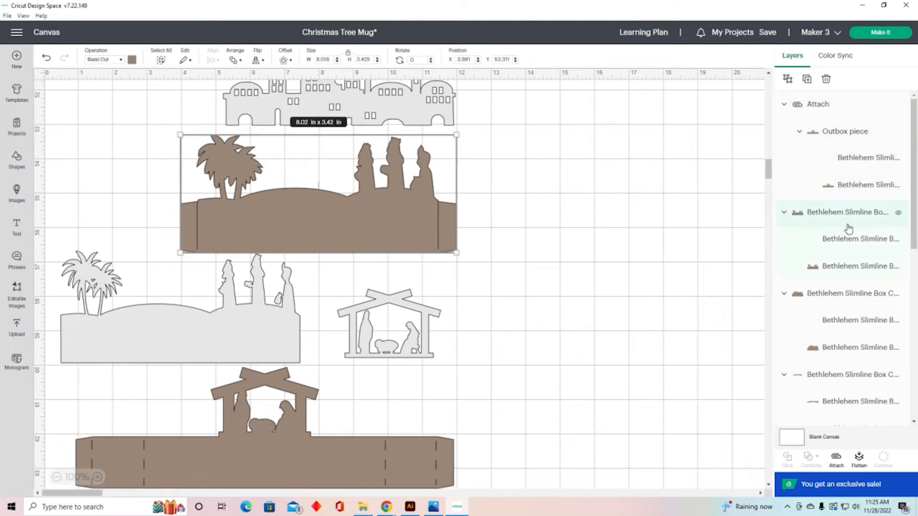
left_click(857, 240)
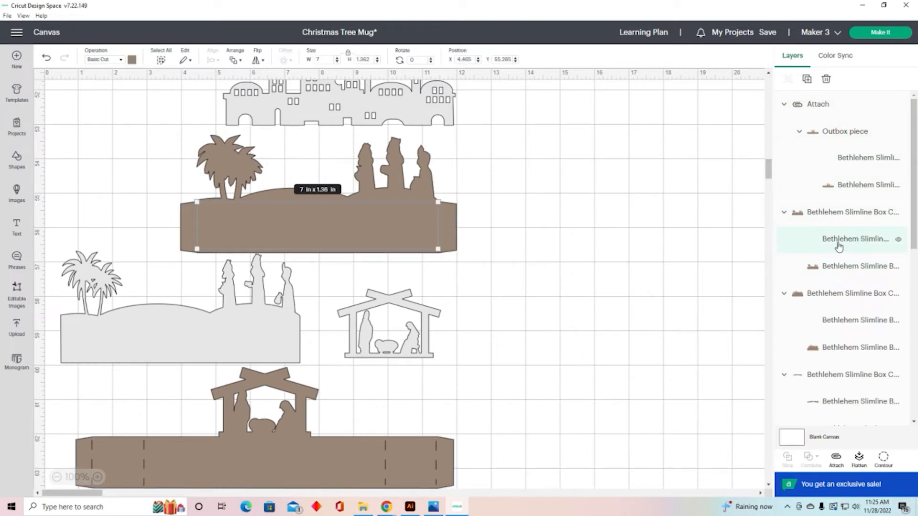
left_click(121, 61)
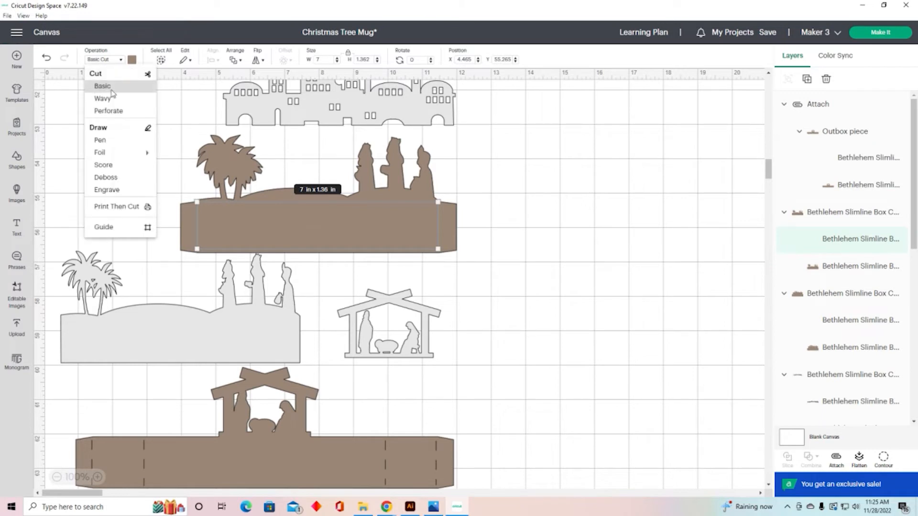
left_click(103, 165)
left_click_drag(474, 180, 420, 238)
left_click(836, 459)
Step: Try to set the score layer of the brown town-buildings piece to the Score operation
scroll(663, 391, "up", 4)
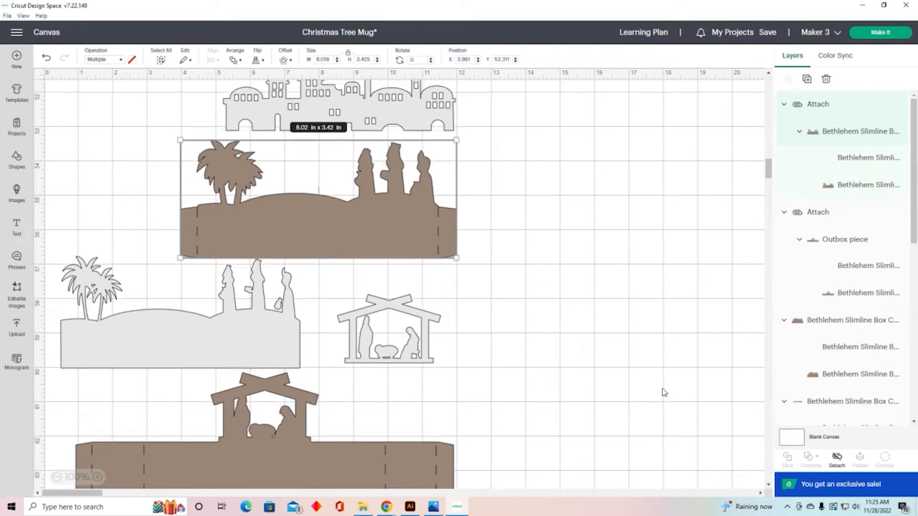
scroll(663, 391, "up", 2)
left_click(441, 251)
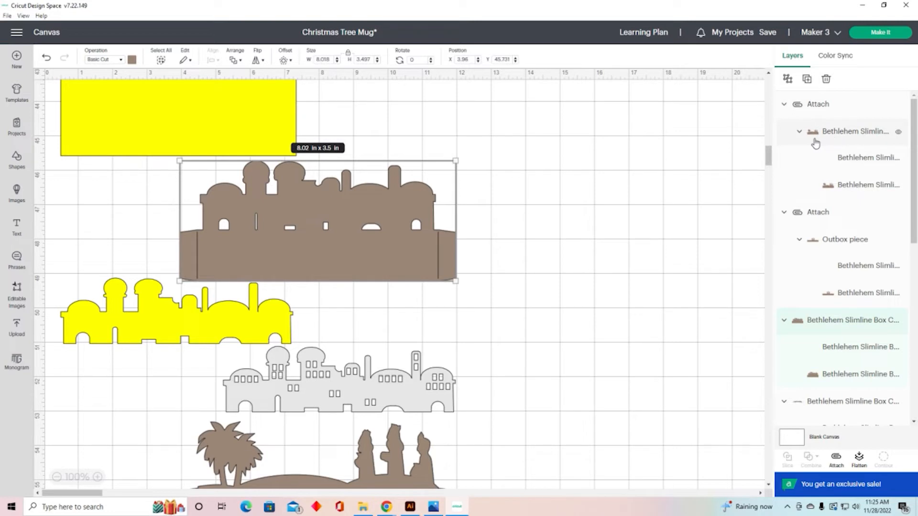
left_click(876, 165)
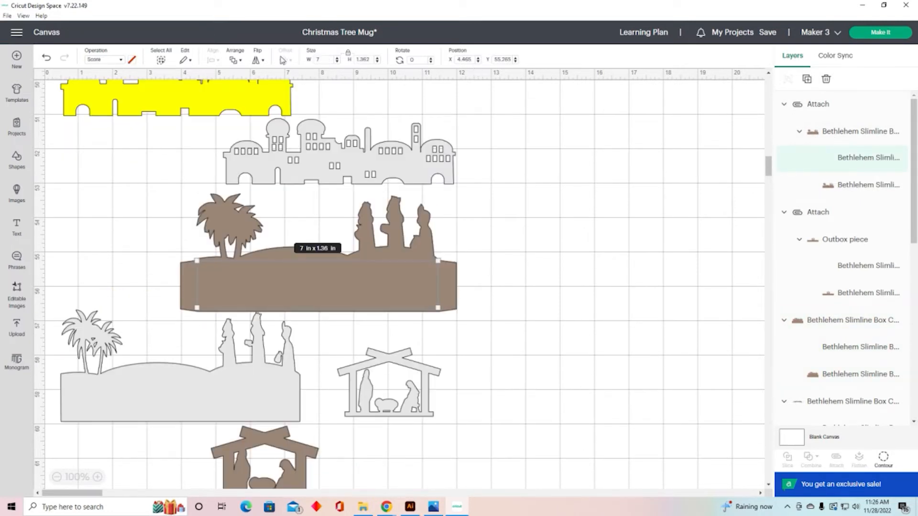
left_click(122, 60)
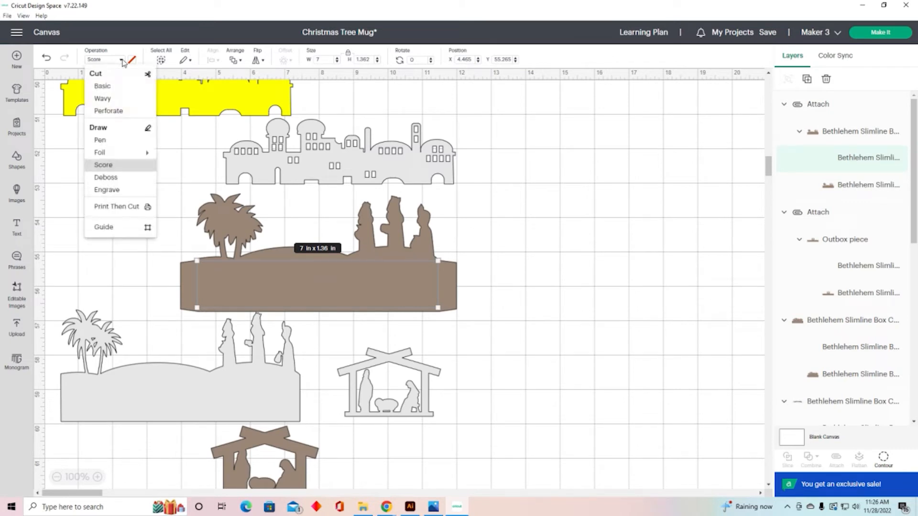
left_click(105, 165)
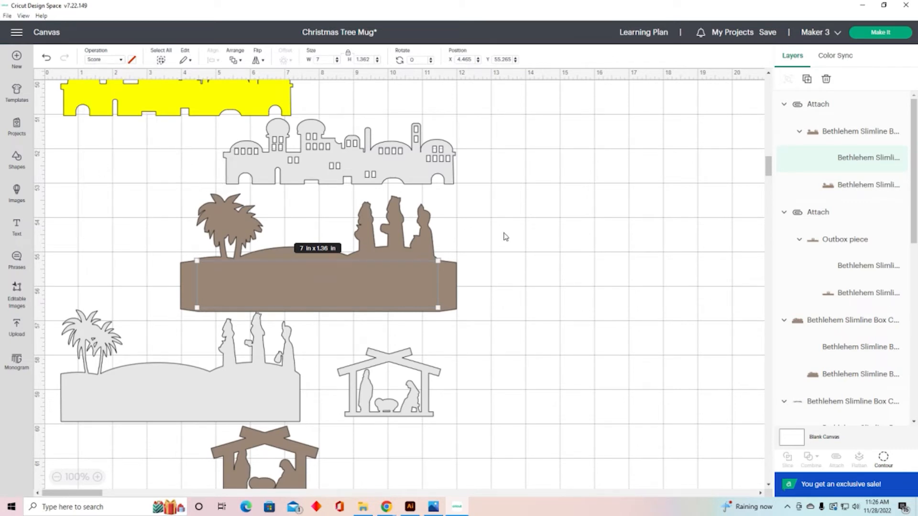
left_click(504, 235)
scroll(602, 233, "up", 5)
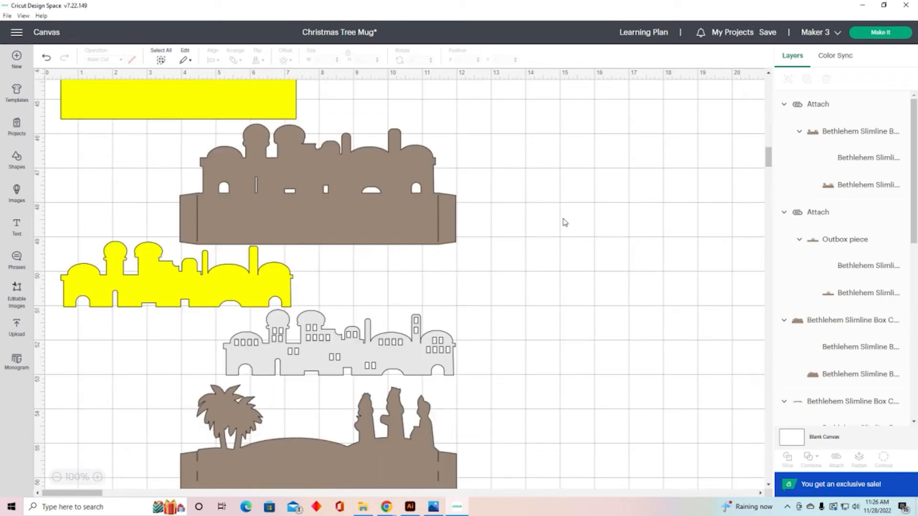
left_click(410, 204)
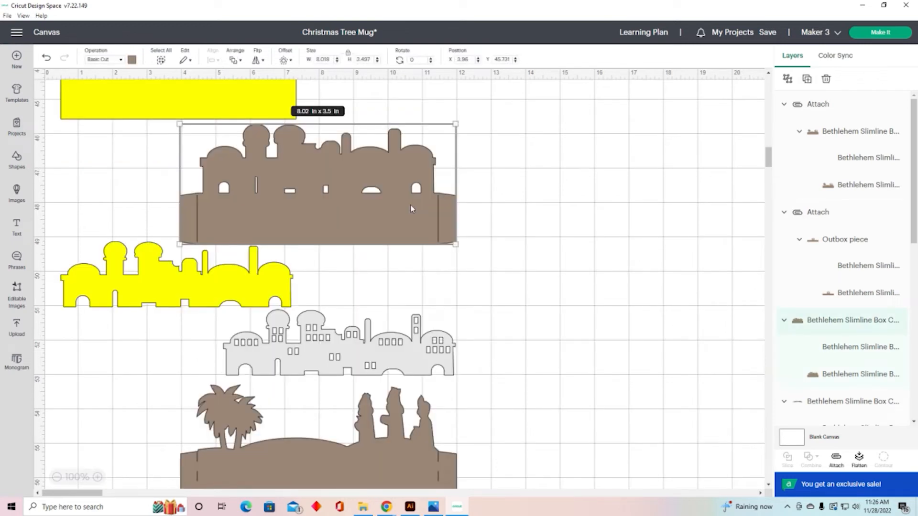
left_click(860, 158)
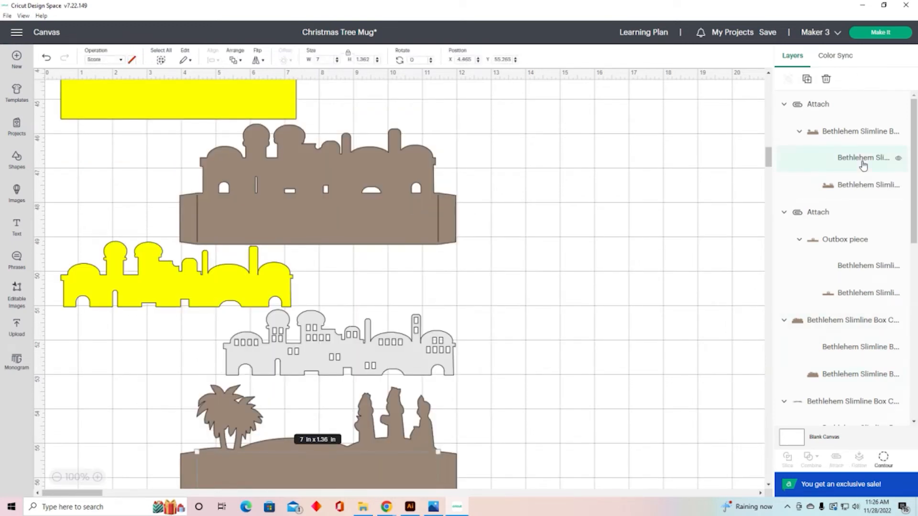
left_click(121, 61)
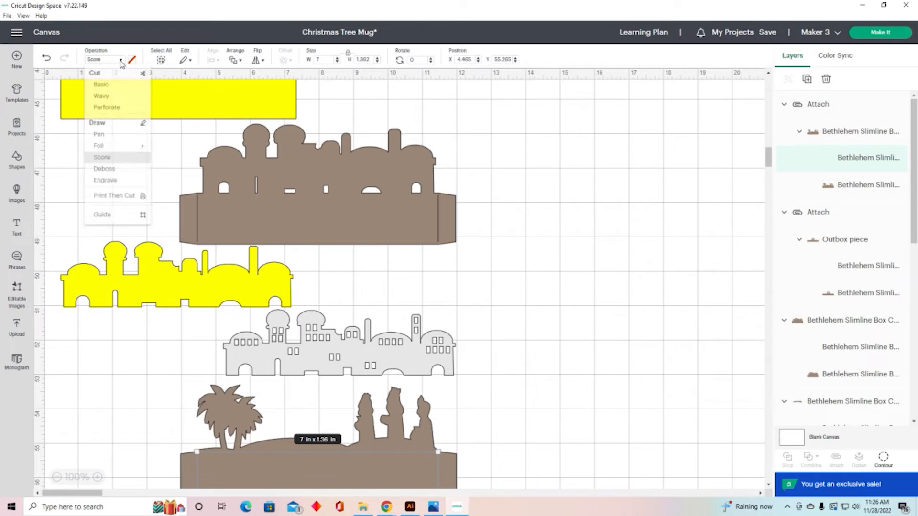
left_click(879, 161)
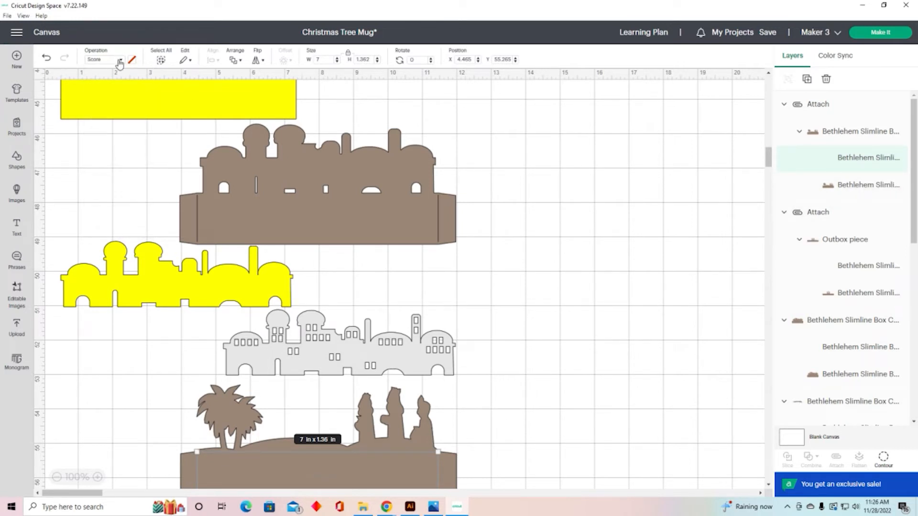
left_click(121, 61)
left_click(101, 166)
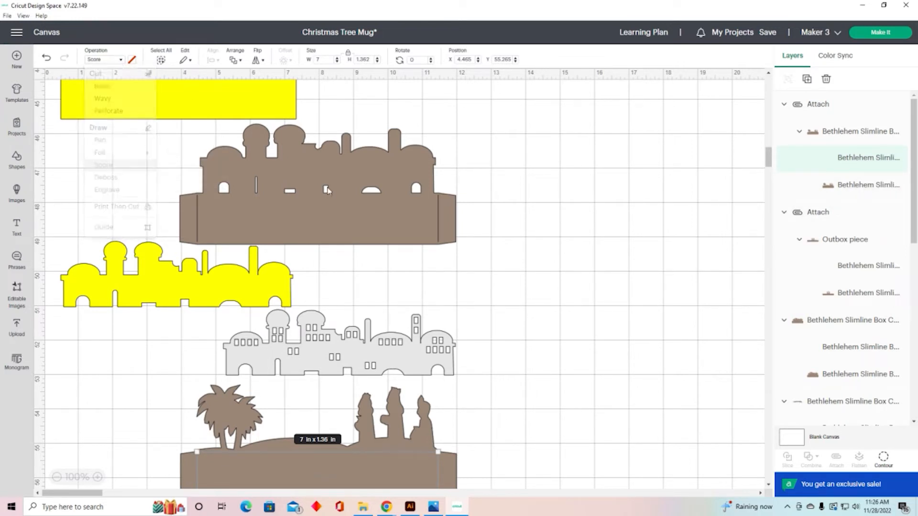
left_click(592, 197)
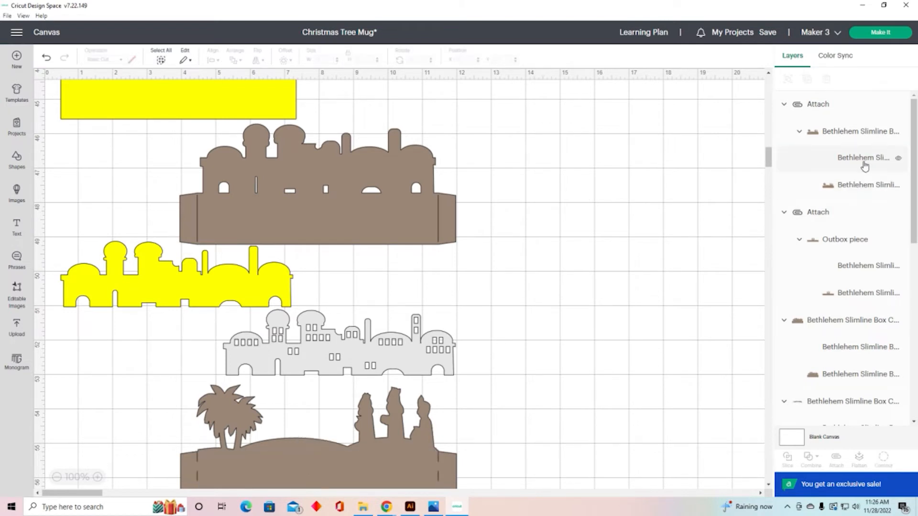
left_click(864, 161)
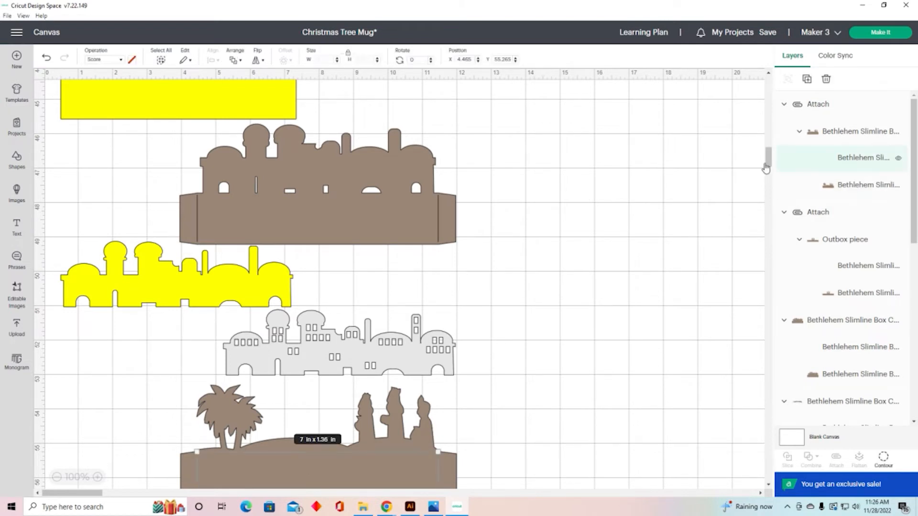
left_click(120, 61)
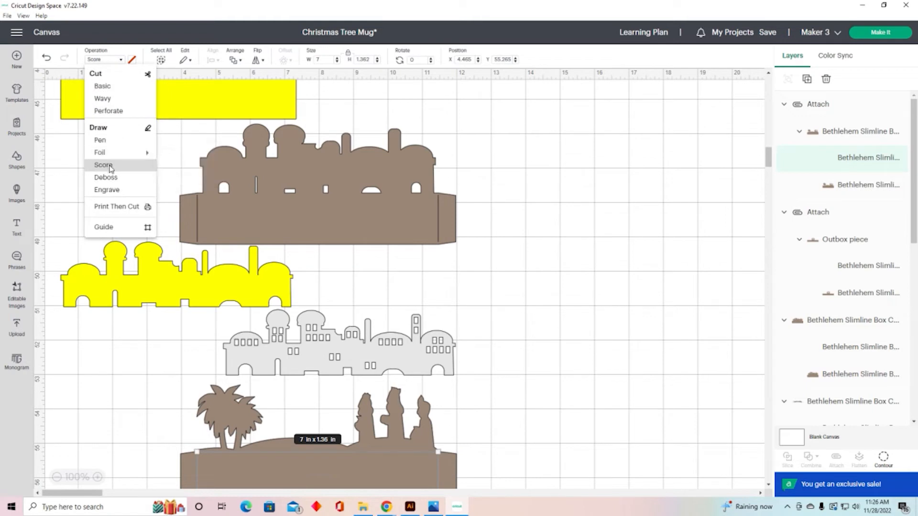
left_click(553, 186)
Step: Try attaching the brown town-buildings piece's layers, then detach that group again
left_click_drag(512, 164, 418, 214)
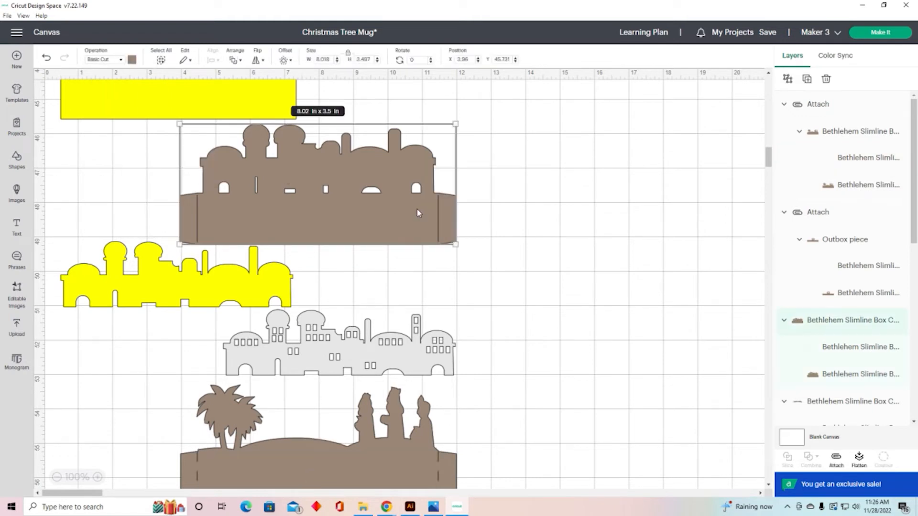
left_click(836, 458)
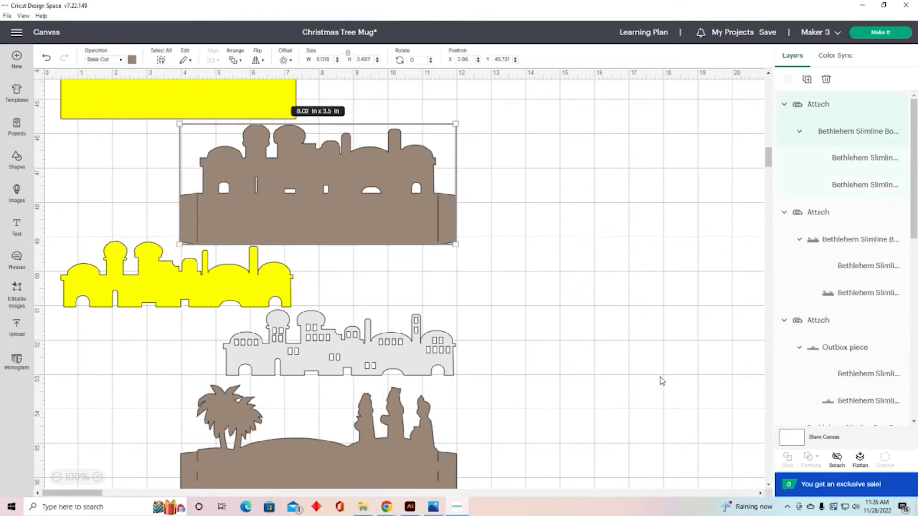
scroll(660, 378, "up", 3)
scroll(660, 380, "down", 5)
scroll(640, 363, "up", 5)
left_click(611, 339)
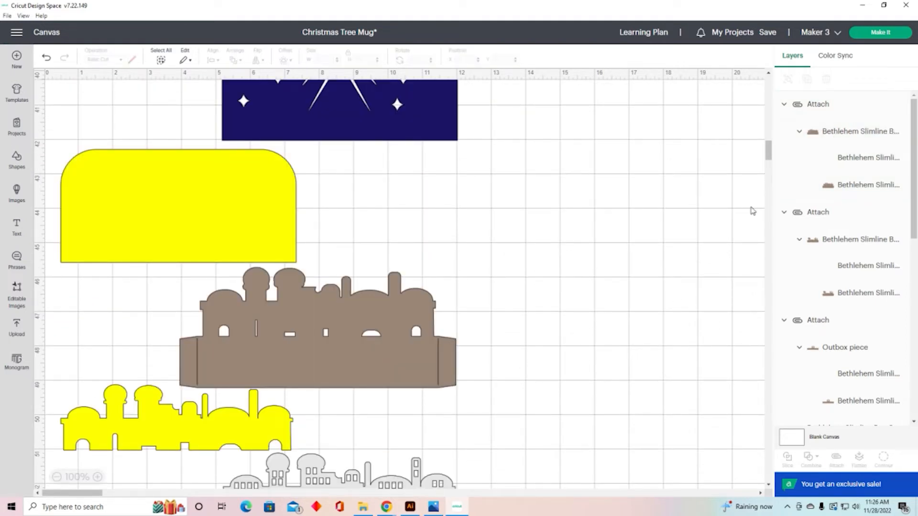
left_click(875, 137)
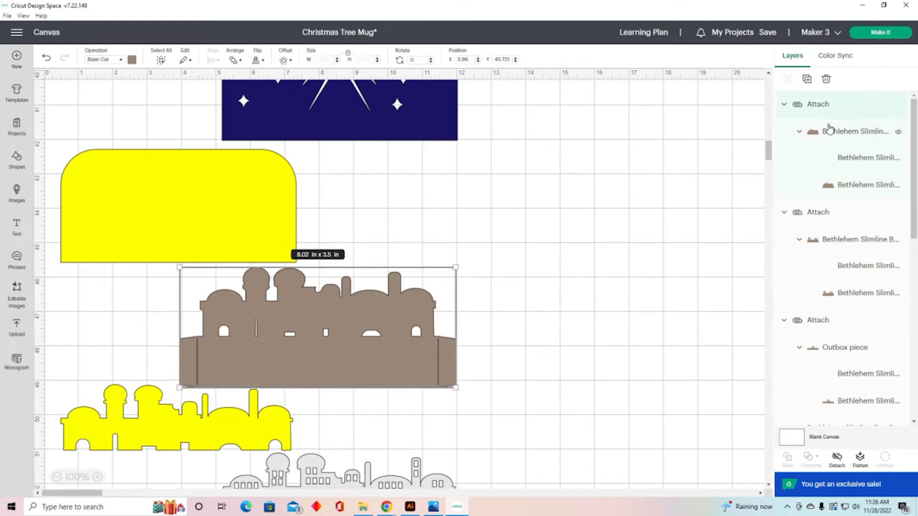
left_click(836, 461)
Step: Set the brown town-buildings piece's score lines to Score and attach them to its brown cut shape
left_click(742, 424)
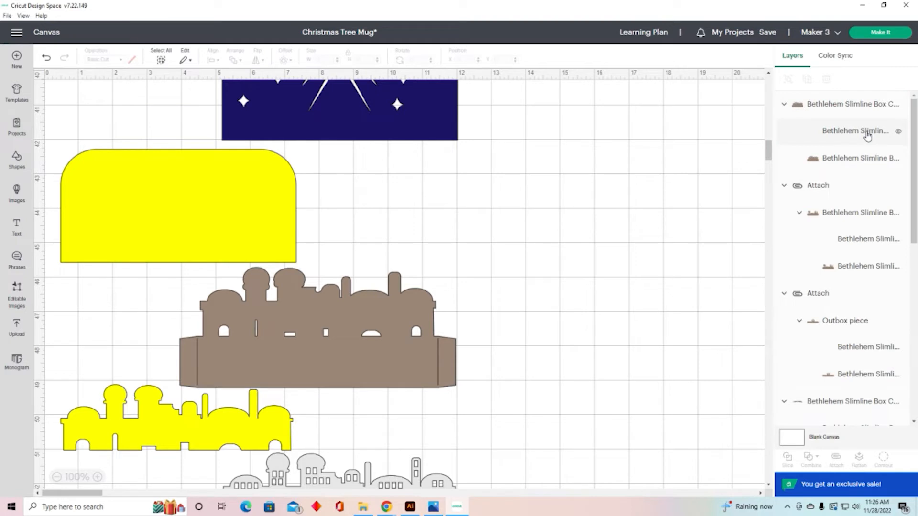
left_click(868, 135)
left_click(122, 61)
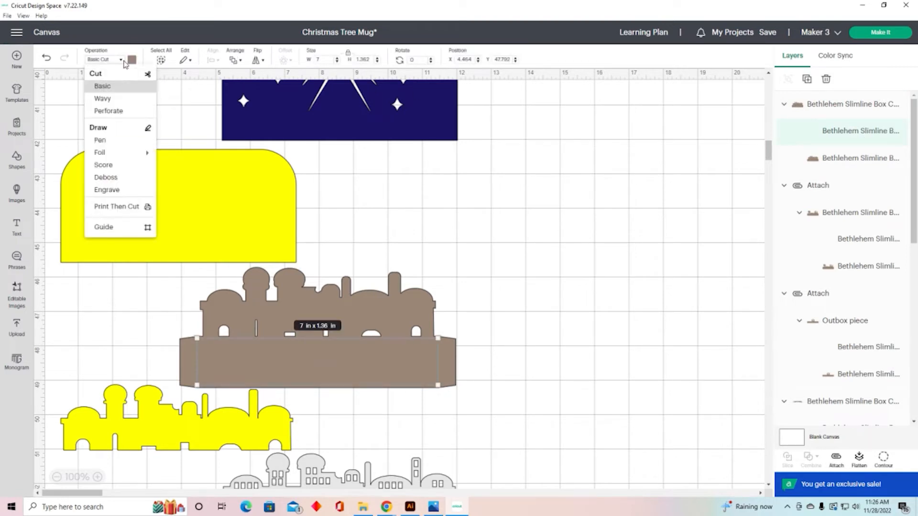
left_click(122, 166)
left_click(574, 290)
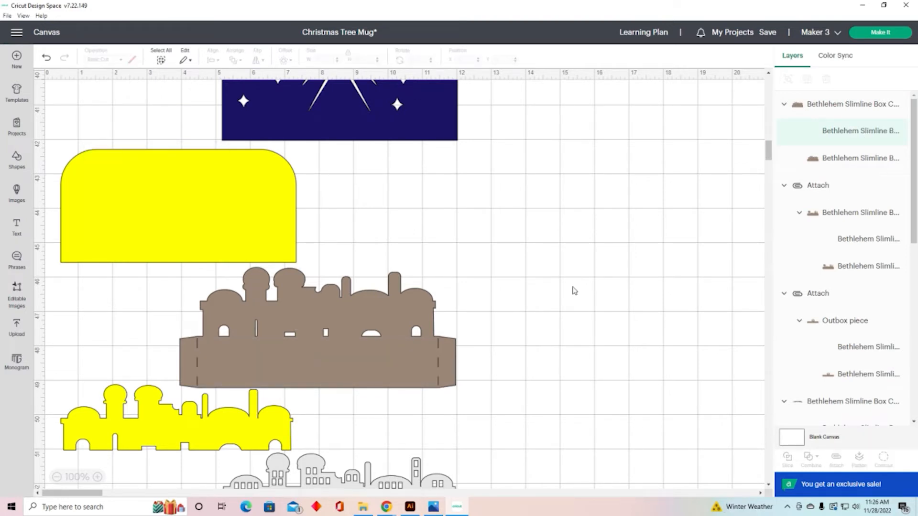
left_click_drag(523, 253, 400, 366)
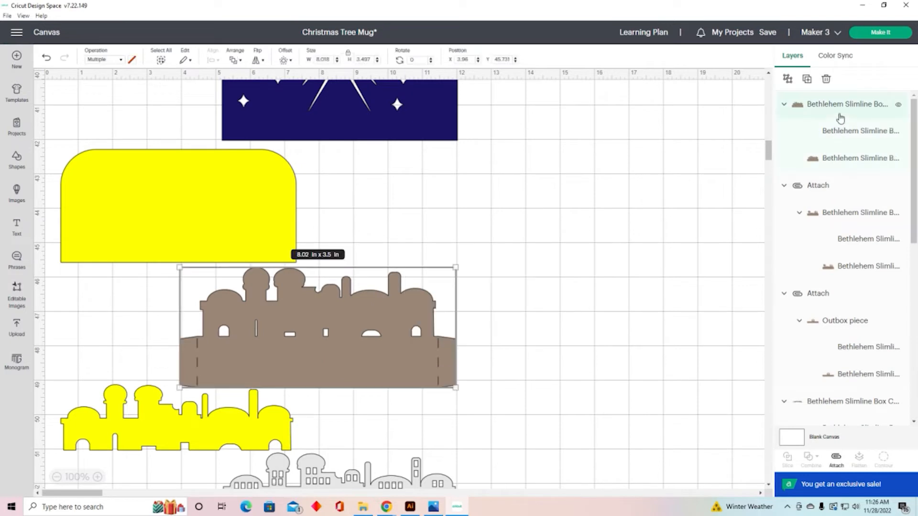
left_click(836, 458)
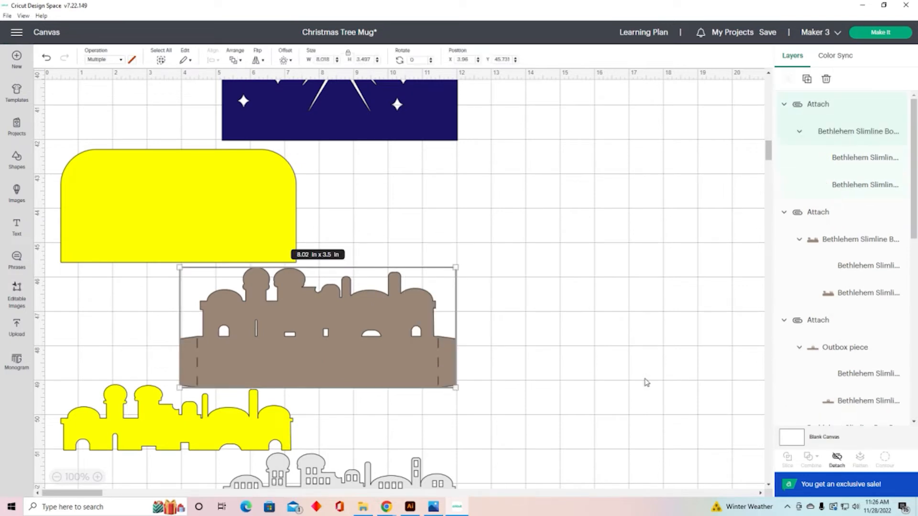
Step: Flatten the 'O come let us adore Him' text banner and test its placement over the brown ribbon shape
scroll(617, 368, "up", 10)
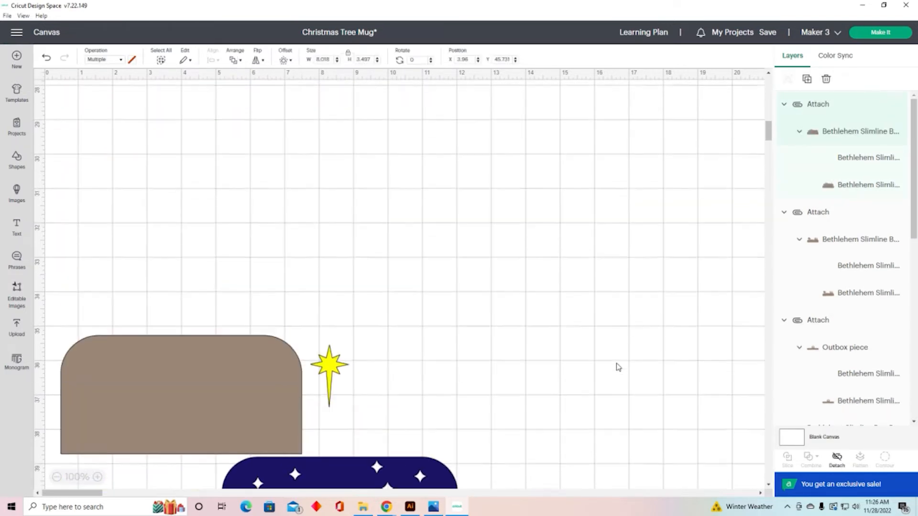
scroll(618, 367, "down", 14)
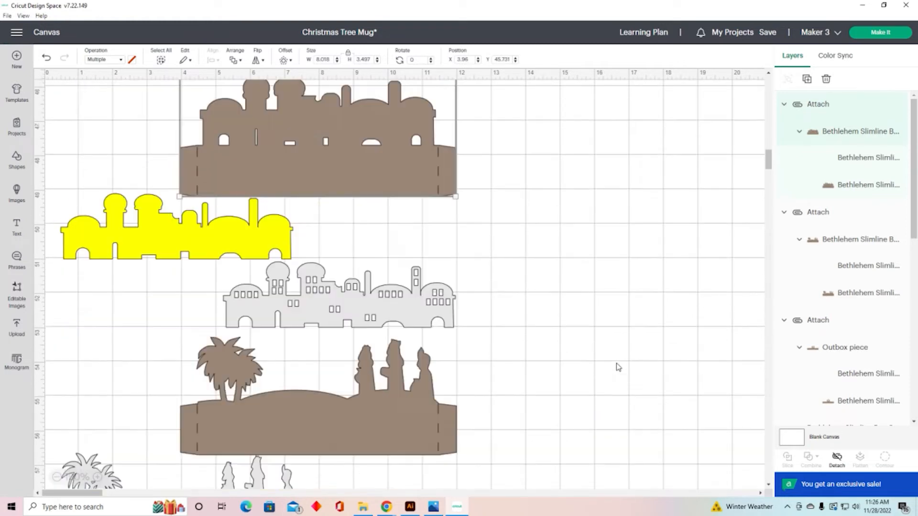
scroll(617, 367, "down", 9)
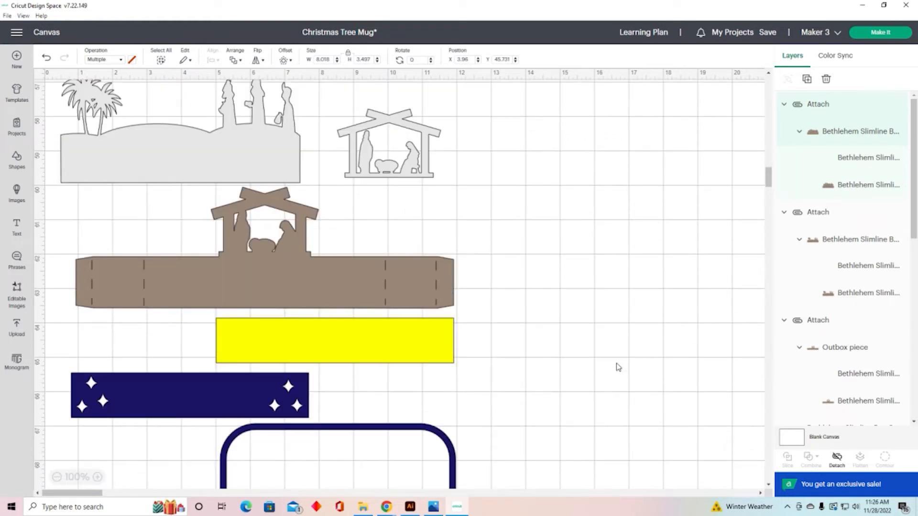
scroll(618, 367, "down", 9)
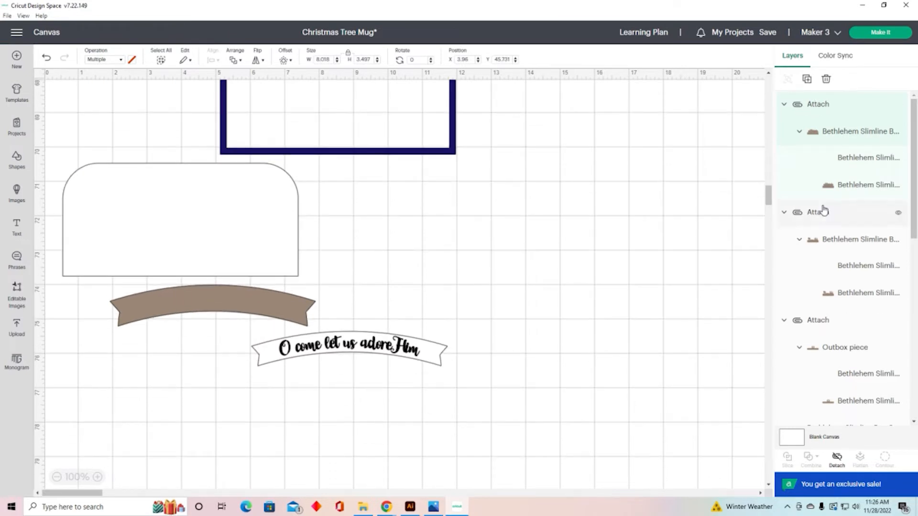
left_click_drag(493, 260, 397, 372)
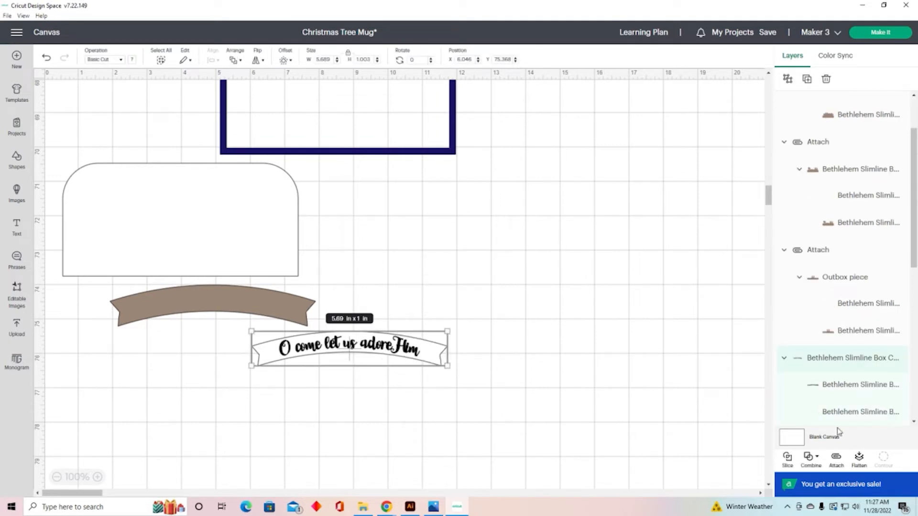
left_click(858, 460)
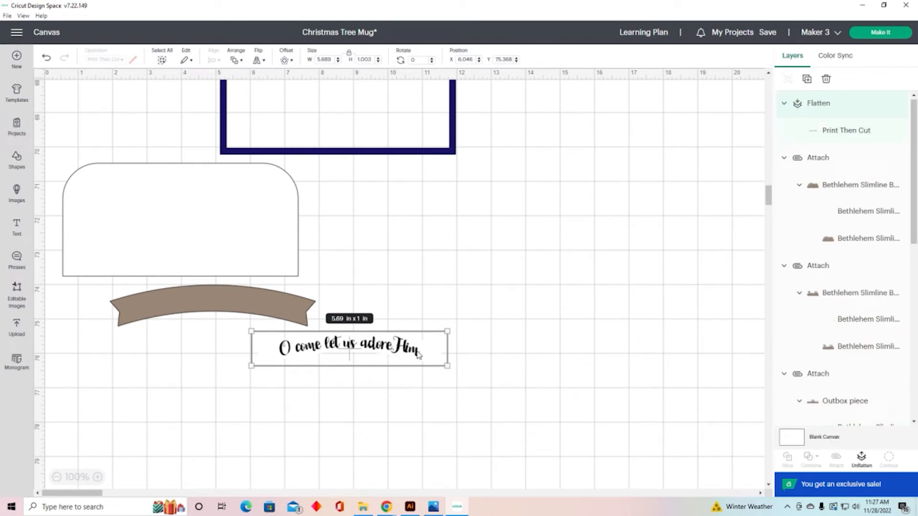
left_click_drag(417, 352, 281, 309)
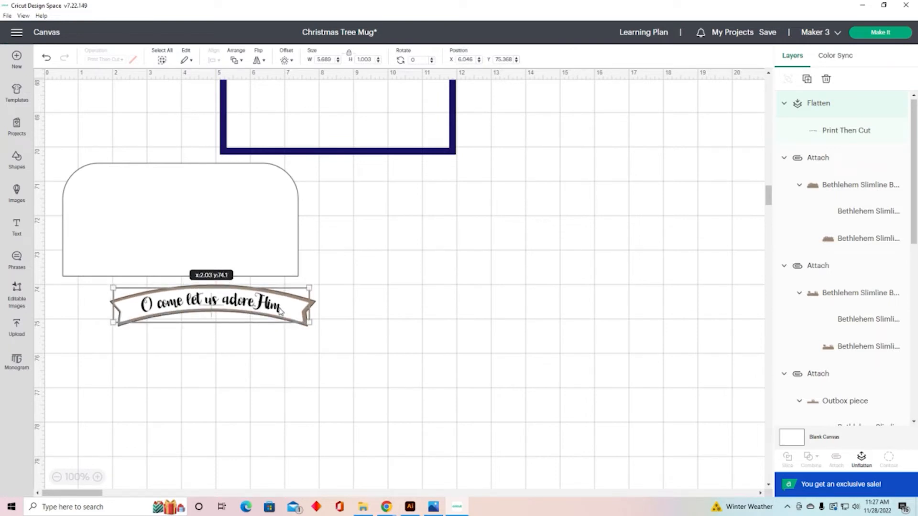
left_click_drag(281, 310, 451, 356)
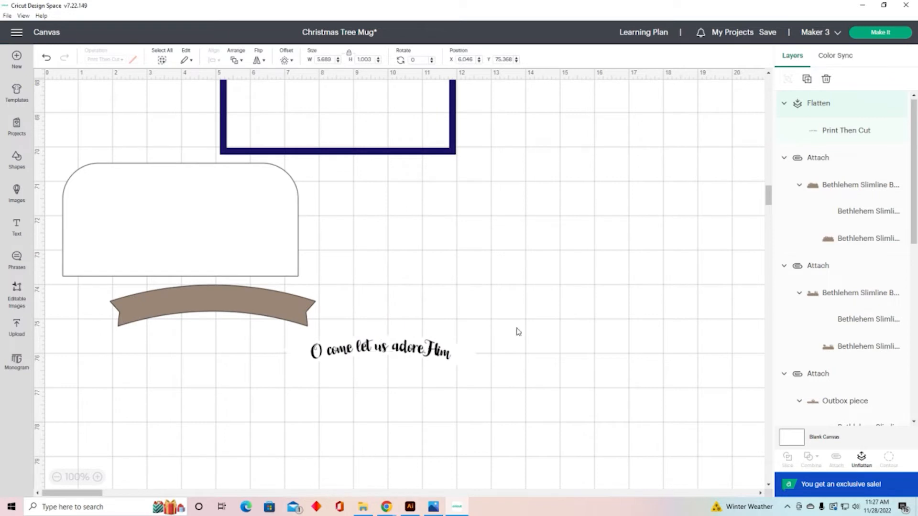
Step: Open the cut preparation screen and review each of the project's mats in turn
left_click(880, 33)
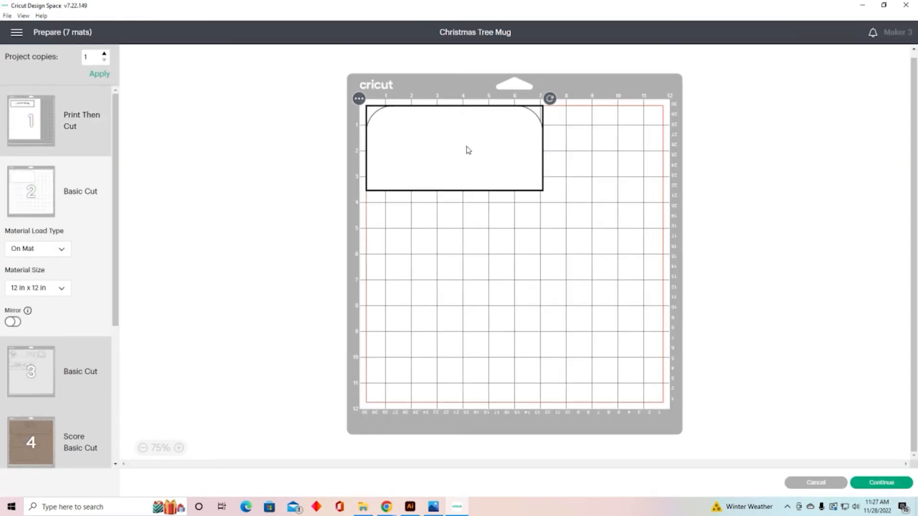
left_click(34, 131)
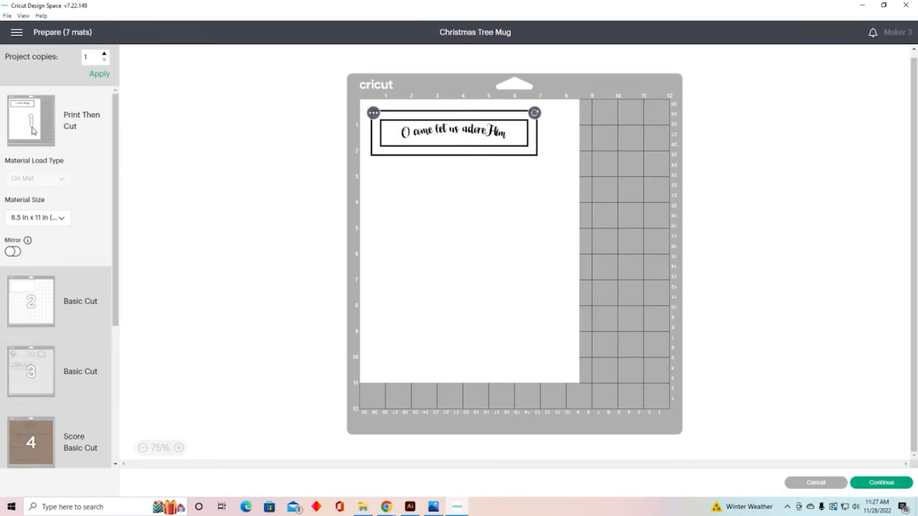
left_click_drag(117, 181, 115, 249)
left_click(43, 196)
left_click(33, 260)
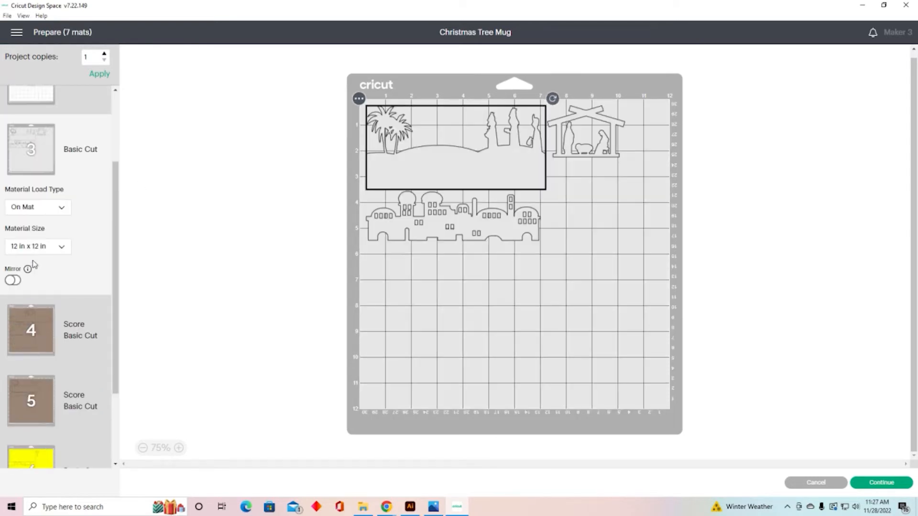
left_click(46, 329)
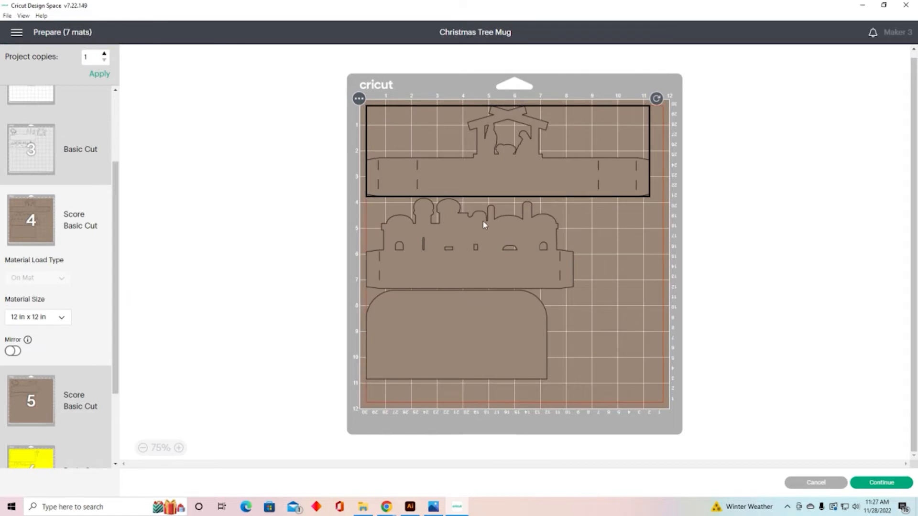
left_click_drag(117, 296, 108, 358)
left_click(34, 321)
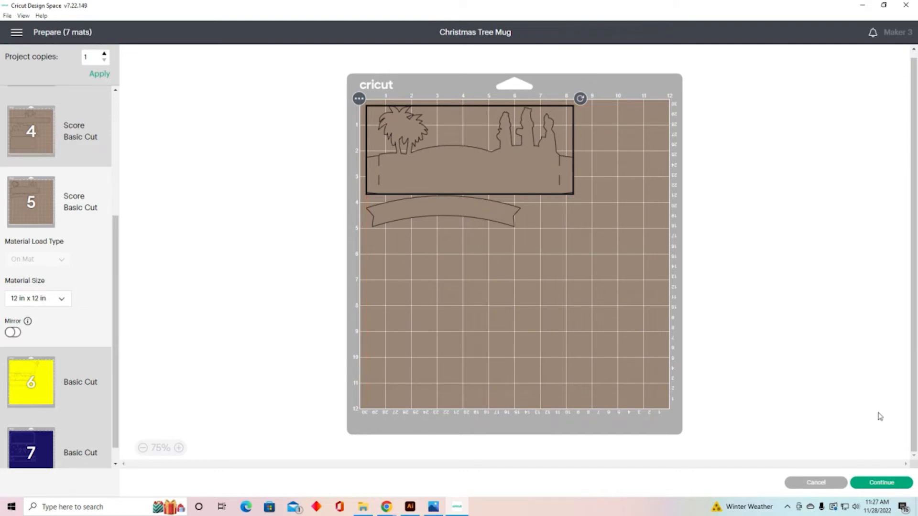
Step: Continue to the machine connection screen, then cancel back to the design canvas
left_click(880, 483)
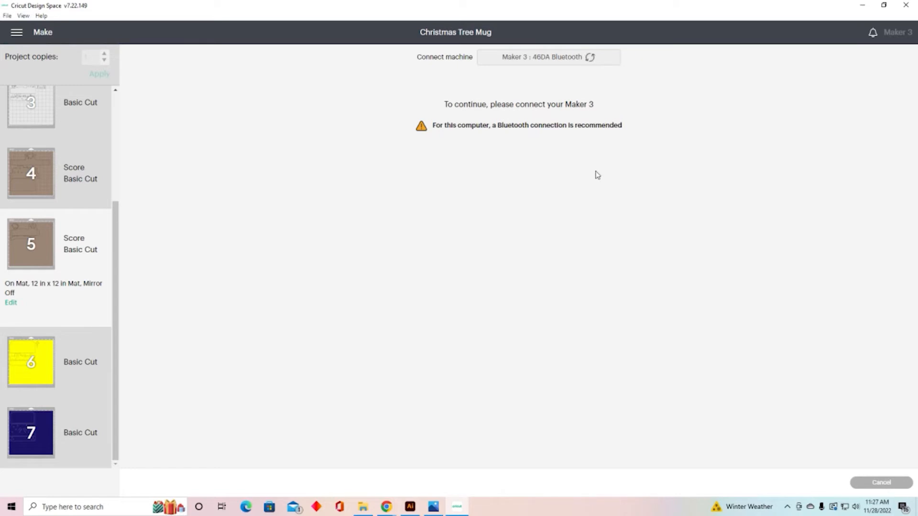
mouse_move(56, 250)
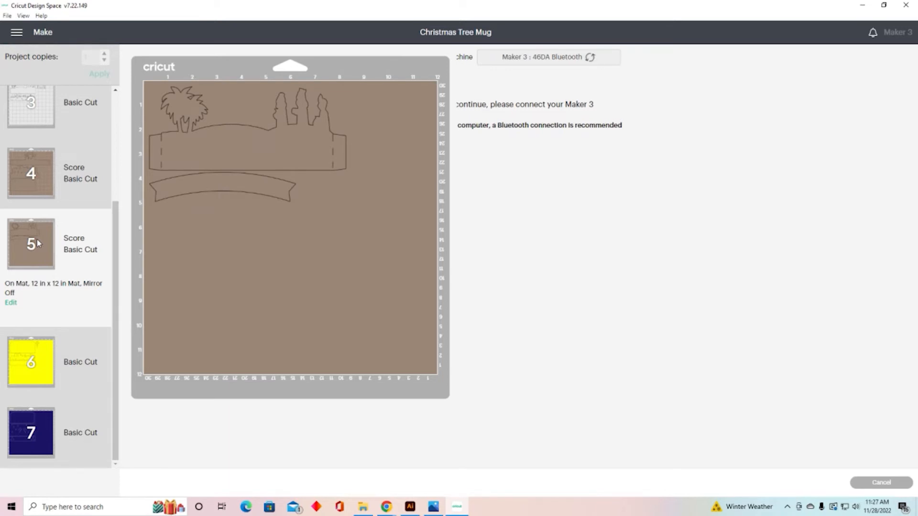
left_click(893, 488)
left_click(497, 50)
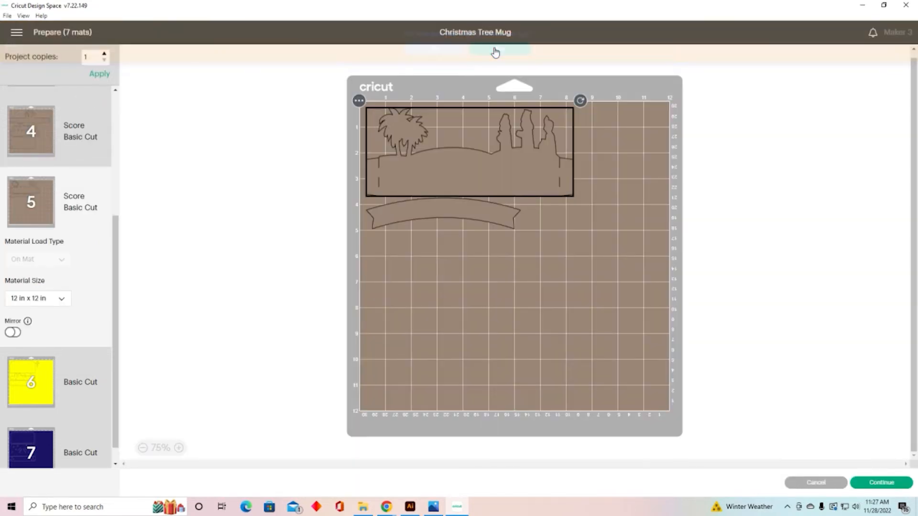
left_click(828, 486)
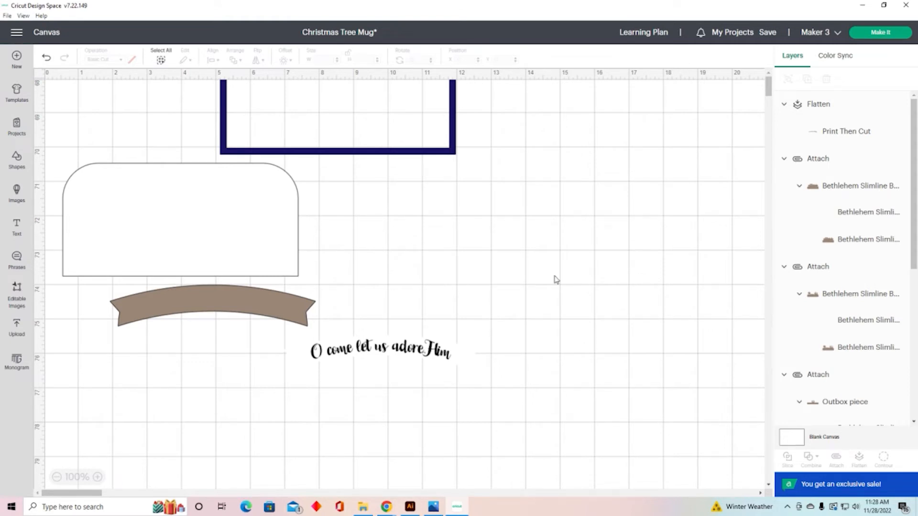
Step: Select everything on the canvas and delete it
key("ctrl+a")
key("Delete")
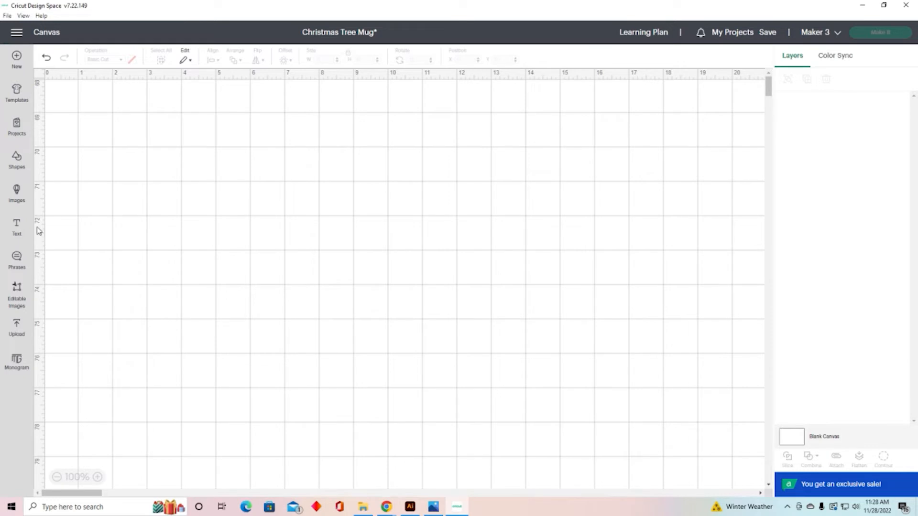
Step: Insert a 2 in square and a 2 in circle and place them side by side mid-canvas
left_click(17, 160)
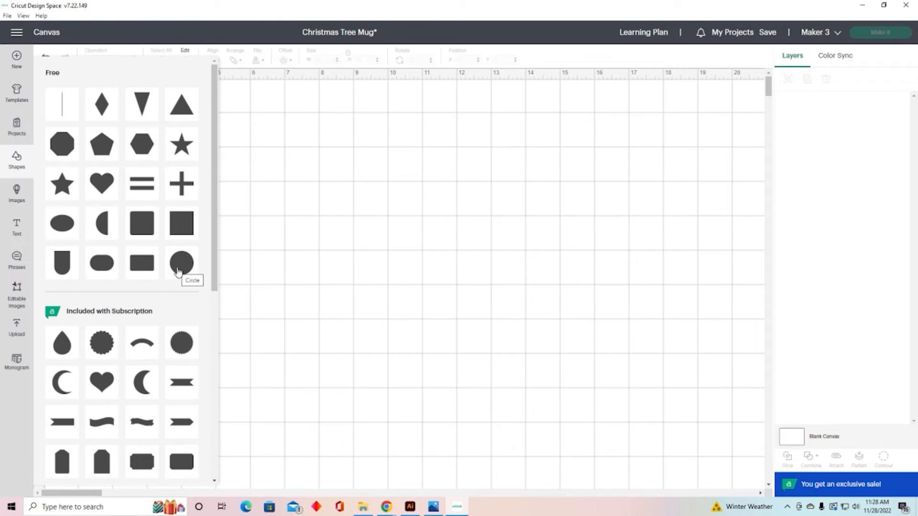
left_click(184, 225)
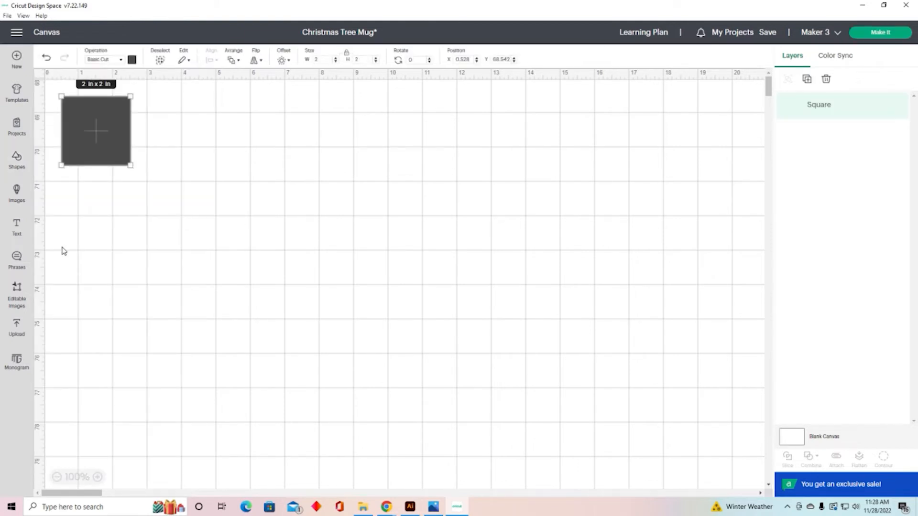
left_click(18, 165)
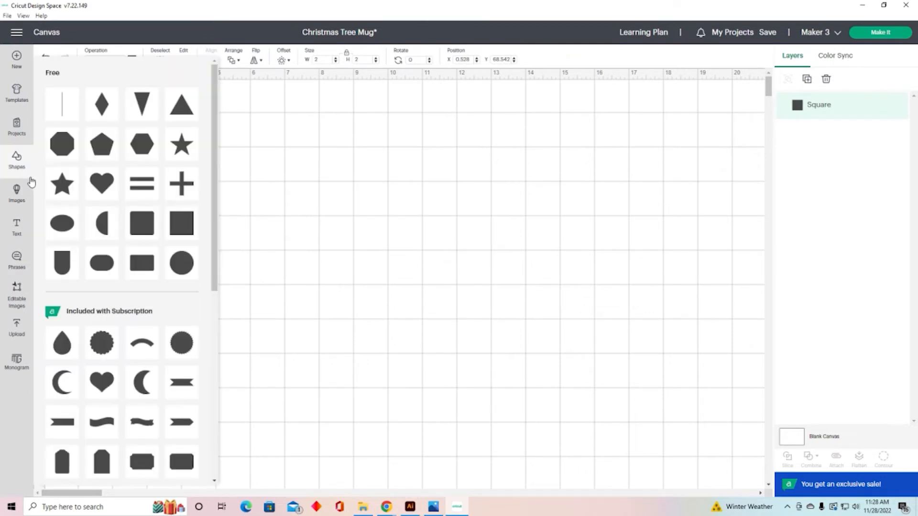
left_click(181, 262)
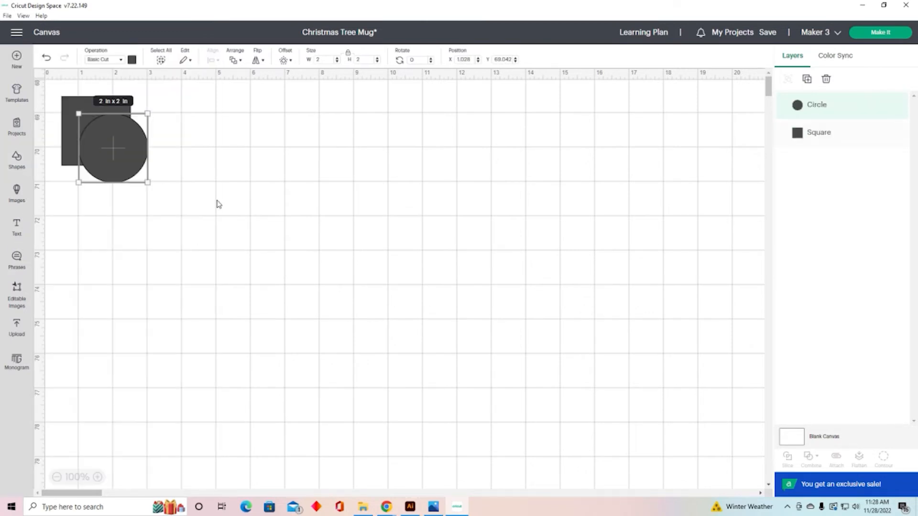
left_click_drag(123, 148, 455, 246)
left_click_drag(112, 148, 369, 257)
left_click(588, 303)
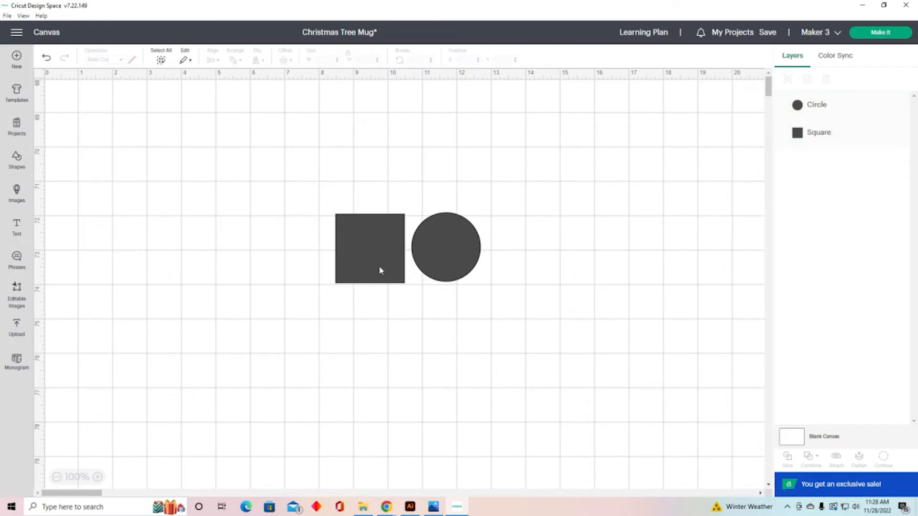
Step: Colour the square purple and the circle green
left_click(379, 269)
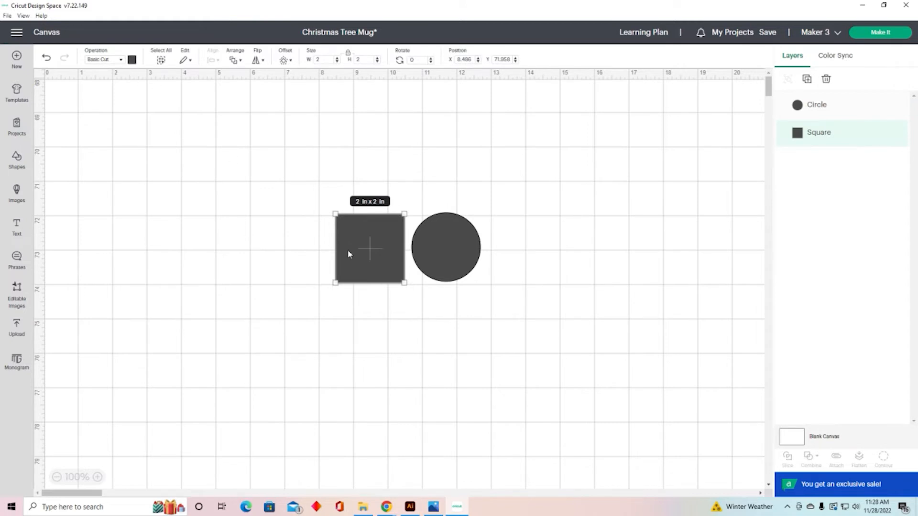
left_click(132, 61)
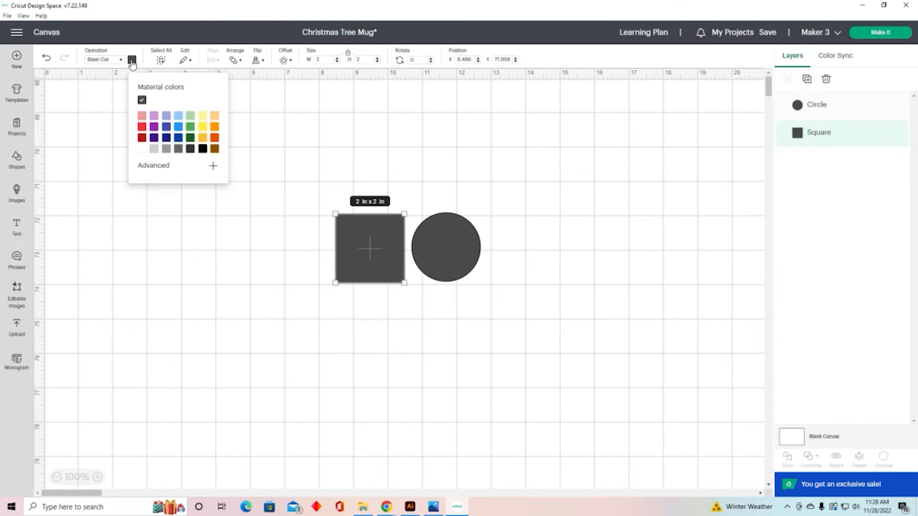
left_click(154, 126)
left_click(464, 274)
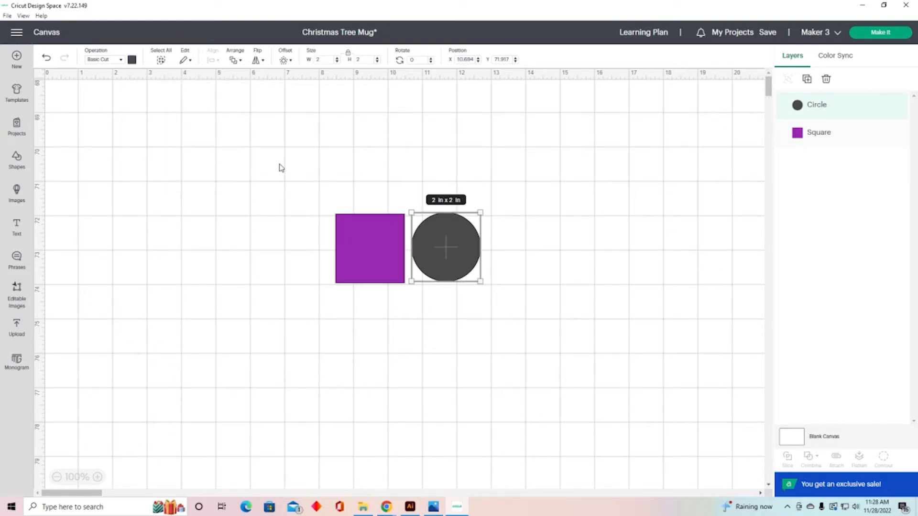
left_click(132, 61)
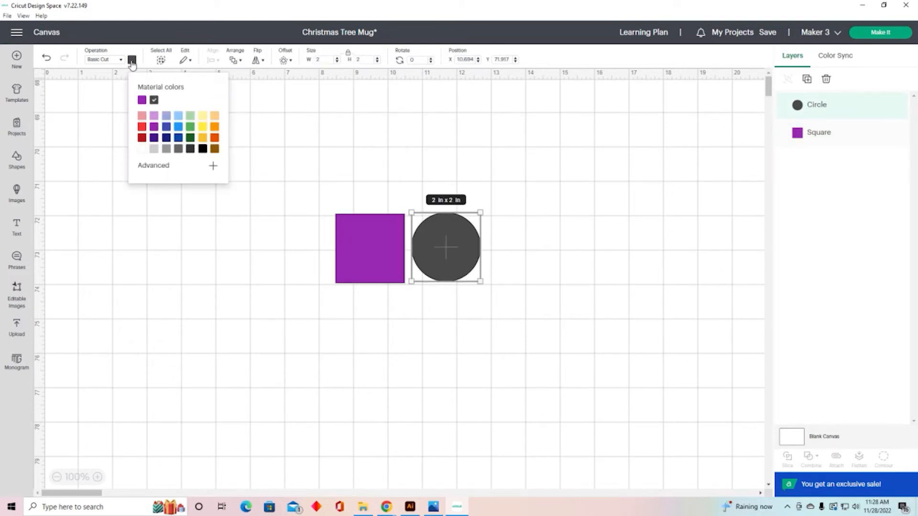
left_click(190, 126)
left_click(589, 300)
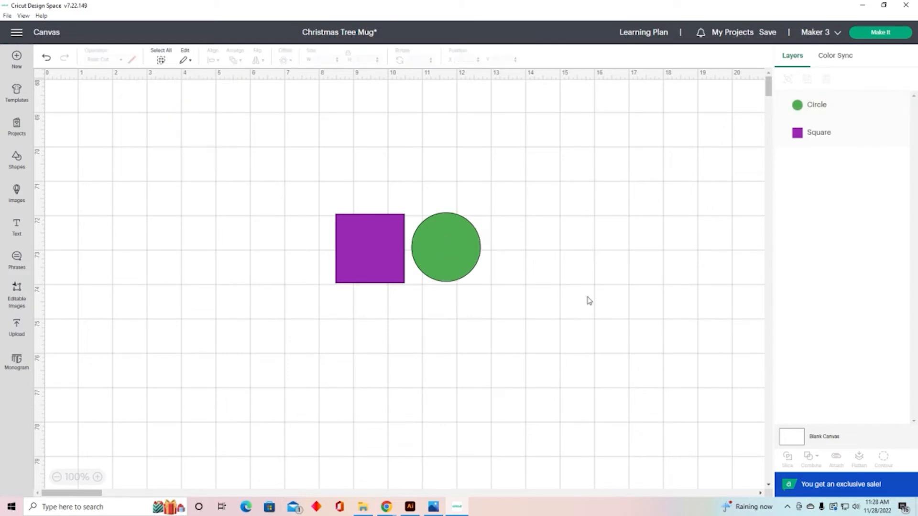
left_click(389, 257)
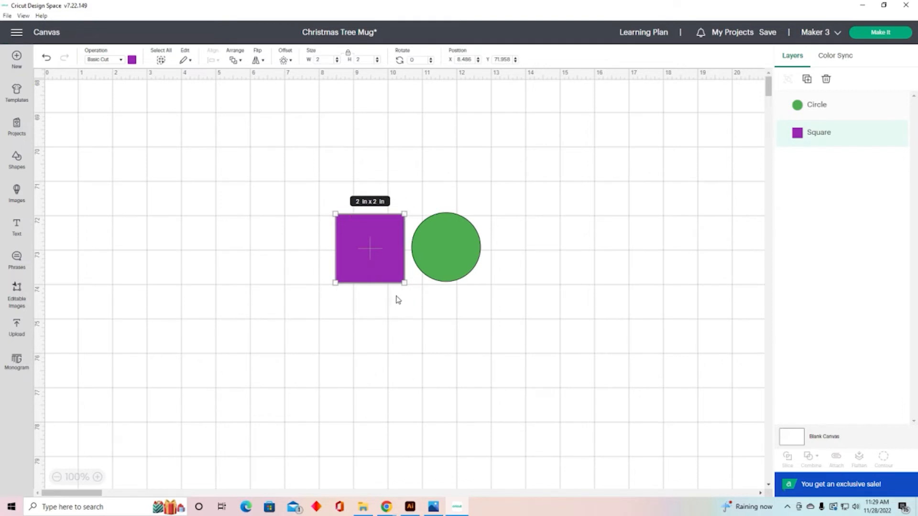
left_click_drag(457, 264, 581, 252)
left_click(370, 260)
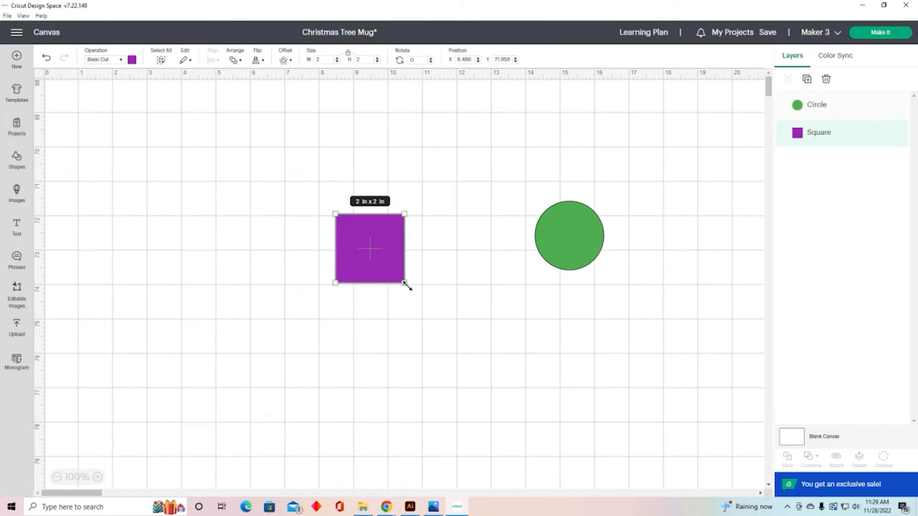
left_click_drag(405, 284, 449, 306)
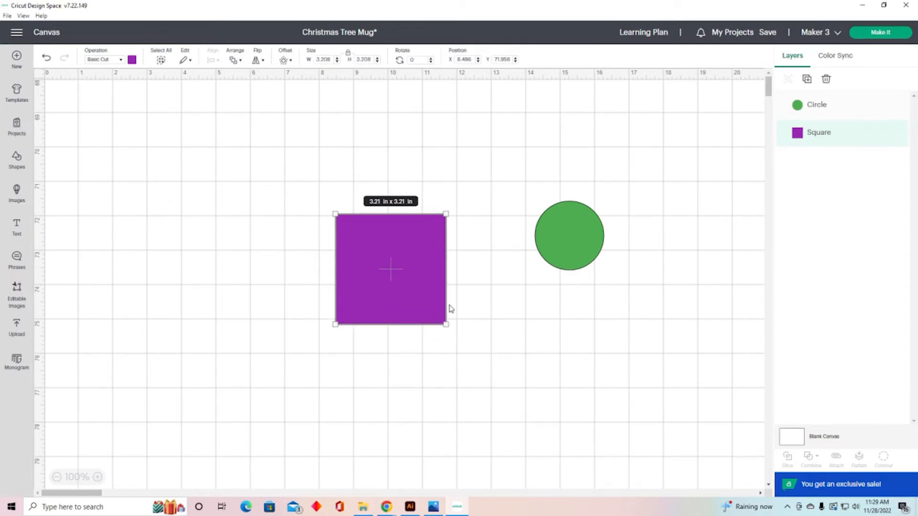
left_click(347, 54)
left_click_drag(446, 324, 466, 338)
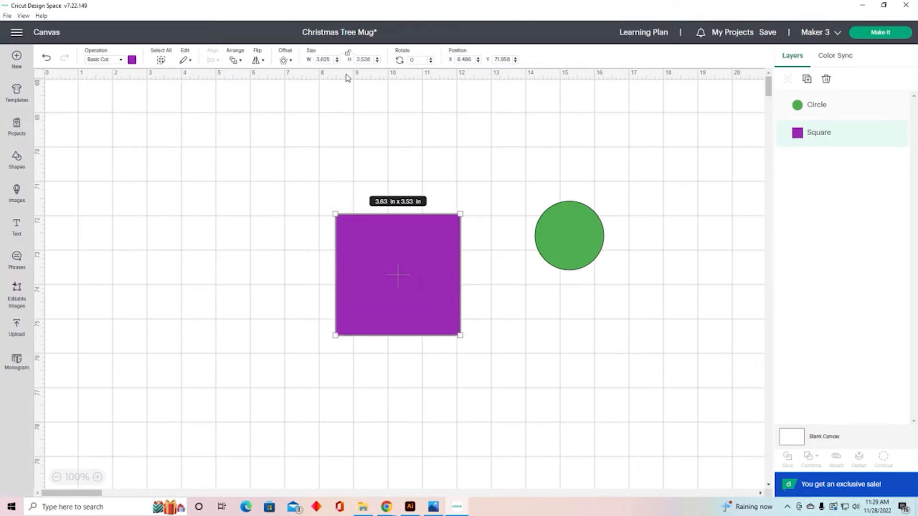
left_click(50, 61)
left_click(51, 60)
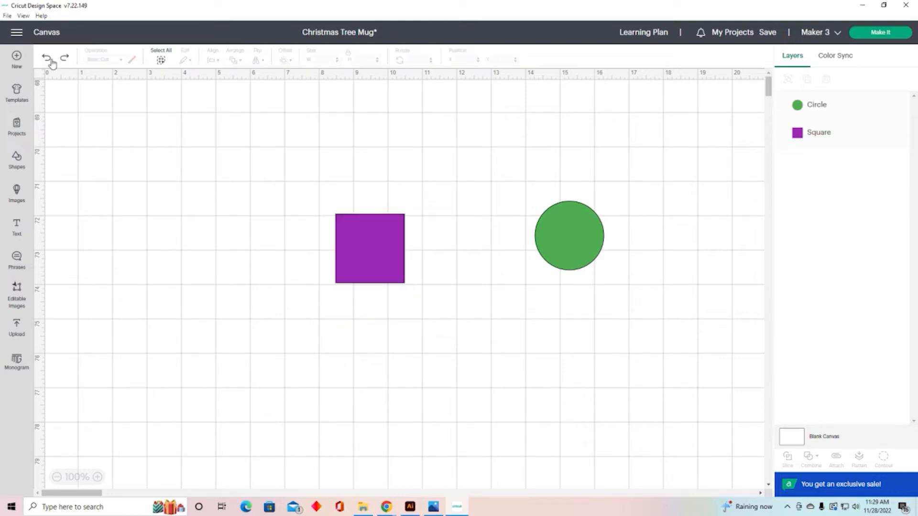
Step: Rotate the purple square slightly to about 359.44°
left_click(381, 264)
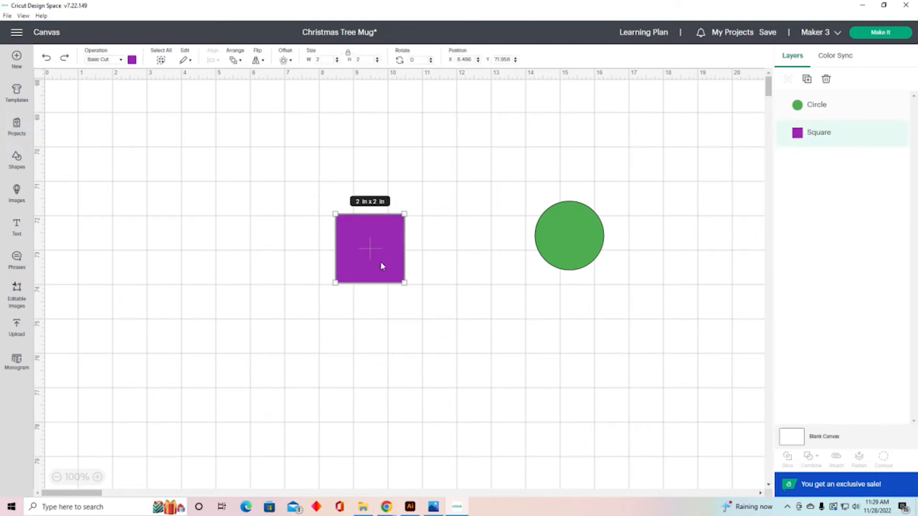
left_click(413, 212)
mouse_move(413, 211)
left_mouse_down()
mouse_move(401, 324)
mouse_move(435, 267)
mouse_move(396, 196)
mouse_move(421, 239)
mouse_move(411, 211)
left_mouse_up()
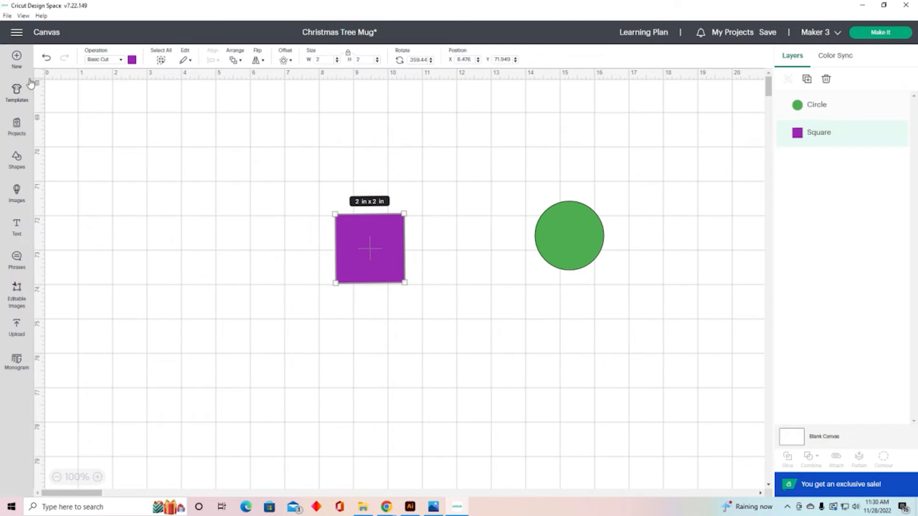
left_click(164, 206)
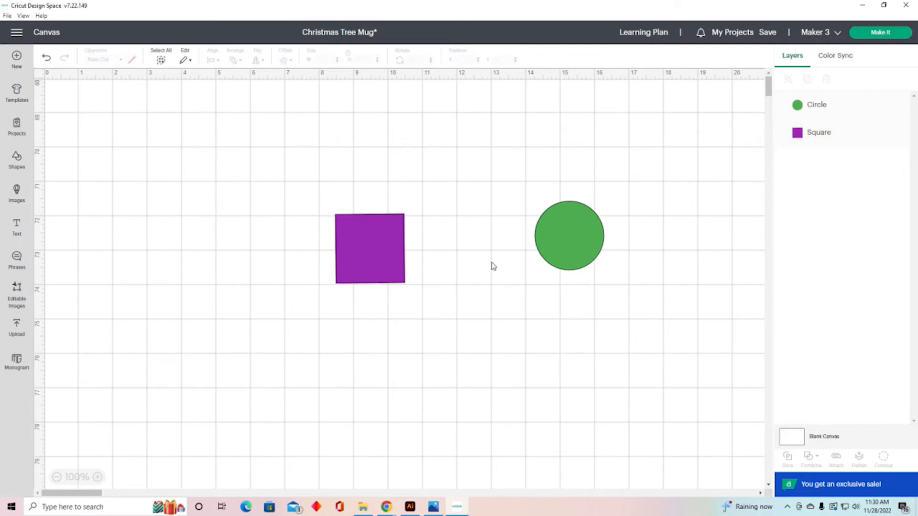
Step: Move the square up and place the circle right beside it
left_click_drag(382, 256, 379, 219)
left_click_drag(576, 232, 453, 212)
left_click(596, 261)
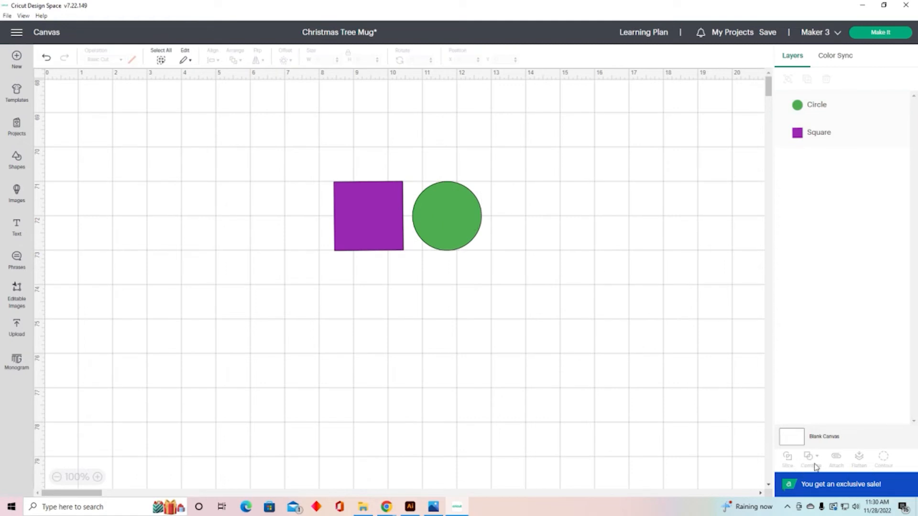
Step: Scale the square and circle together to about 4.81 in each
left_click_drag(276, 163, 554, 294)
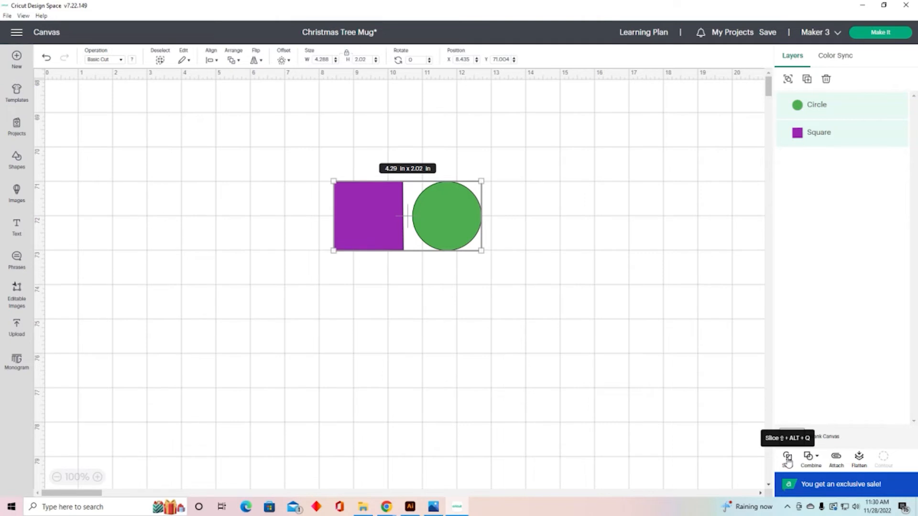
left_click_drag(481, 250, 551, 349)
left_click(592, 353)
left_click(592, 301)
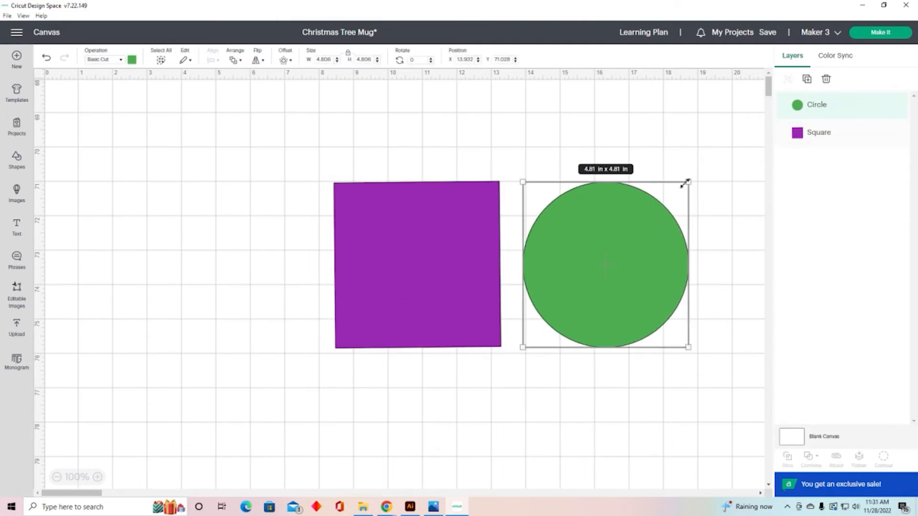
Step: Shrink the green circle to about 2.42 in and move it beside the square
left_click_drag(686, 183, 597, 265)
left_click_drag(575, 325, 567, 292)
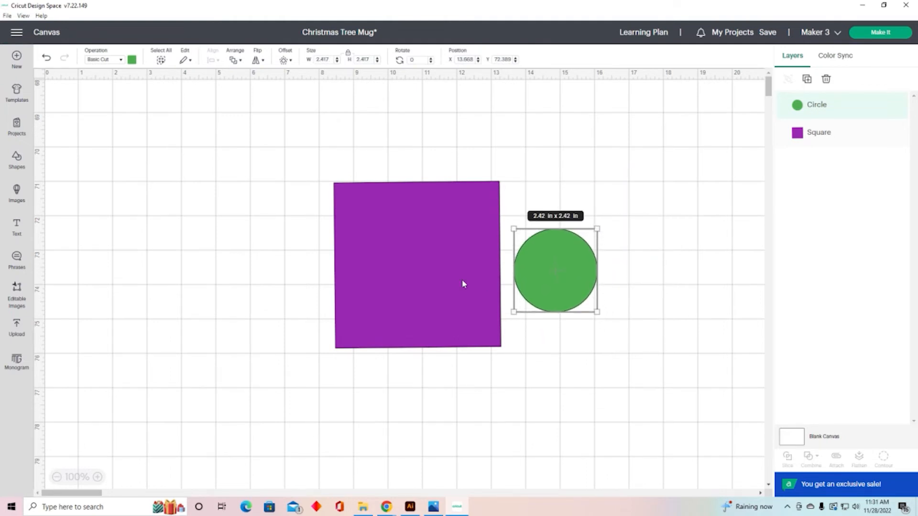
left_click(617, 260)
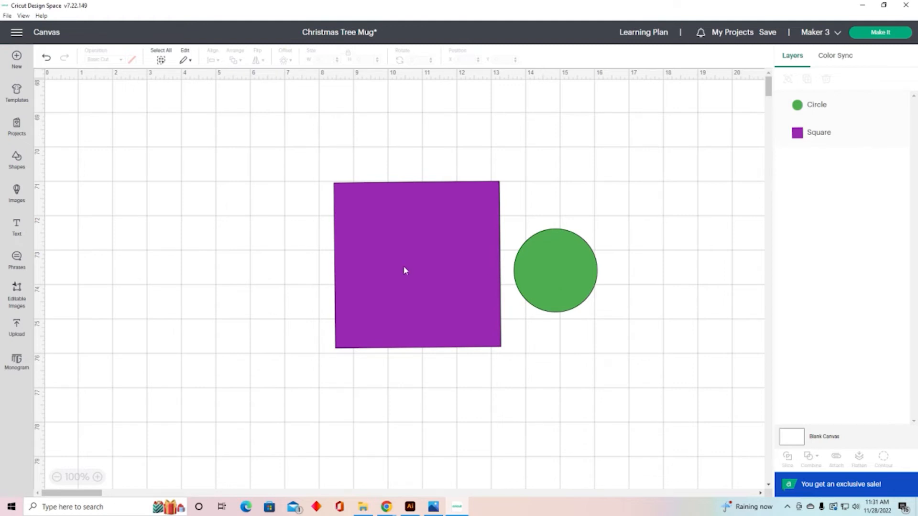
Step: Centre the circle over the purple square and slice the two shapes
left_click_drag(567, 266, 430, 262)
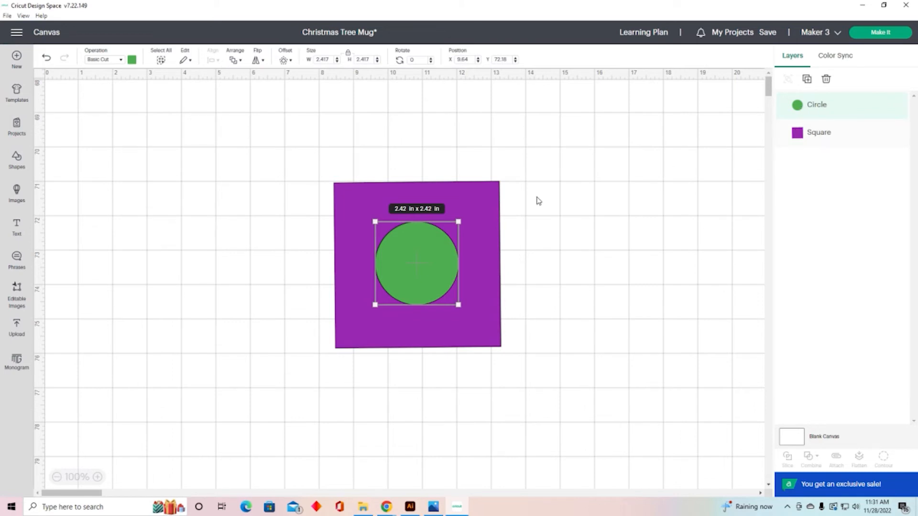
left_click(558, 198)
left_click_drag(300, 190, 534, 366)
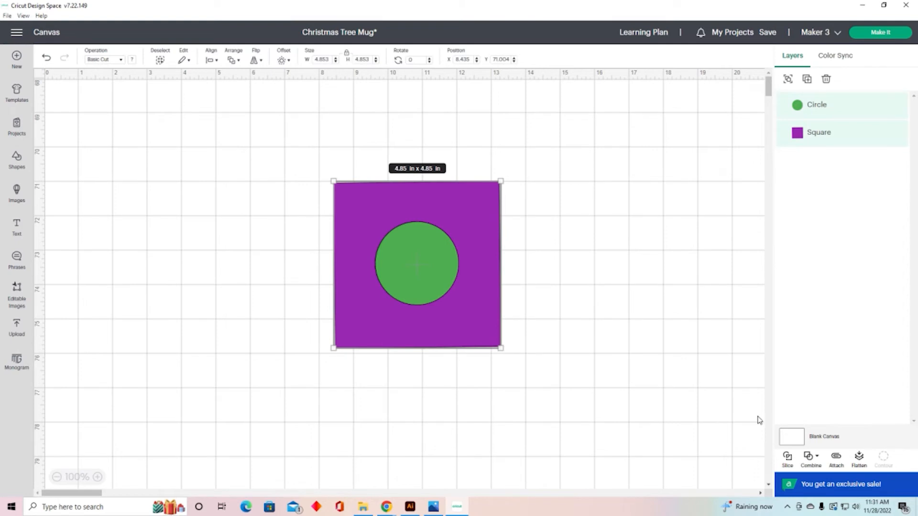
left_click(787, 458)
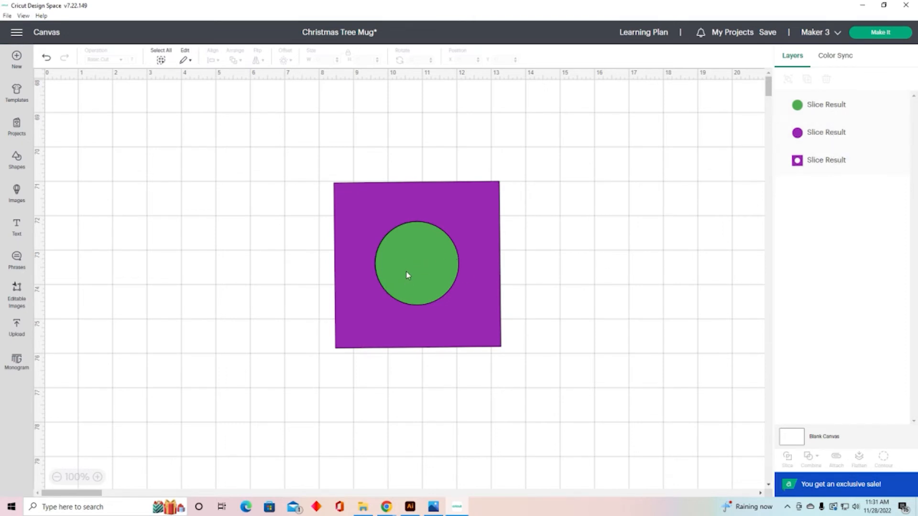
Step: Pull the green and purple slice-result circles out of the purple square, leaving the circular hole
left_click_drag(406, 276, 656, 178)
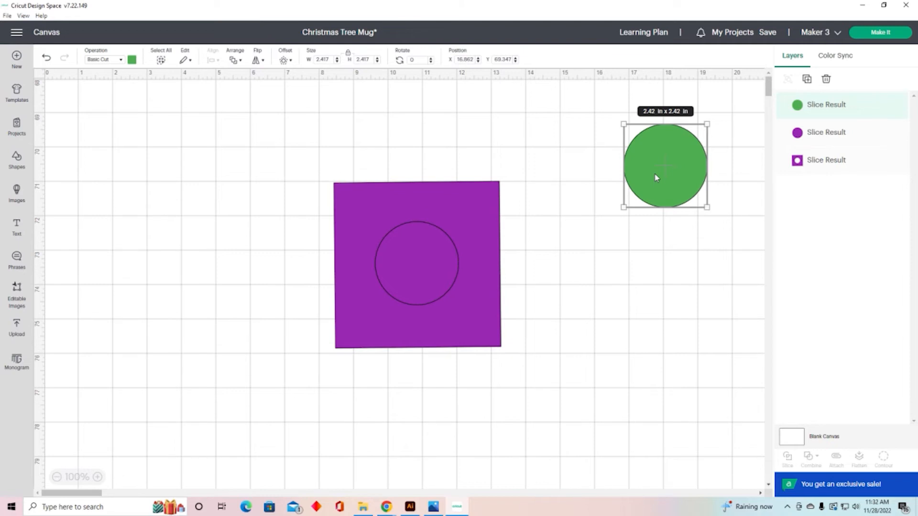
left_click(429, 273)
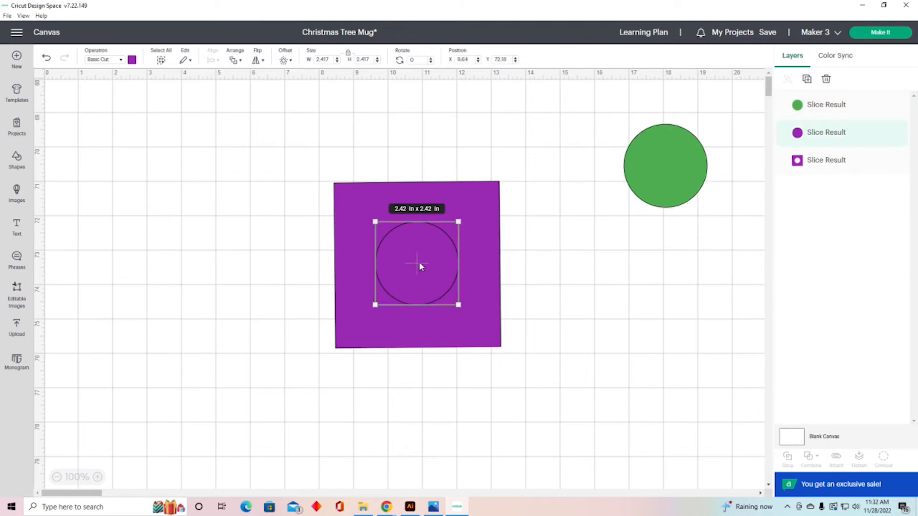
left_click_drag(420, 265, 693, 287)
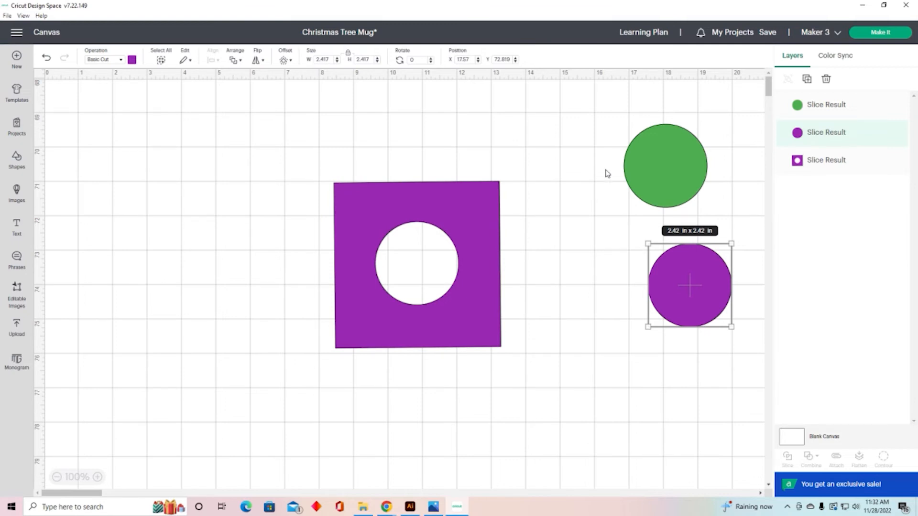
Step: Overlap the green circle on the square's top-right corner and slice the two shapes
left_click_drag(659, 170, 487, 186)
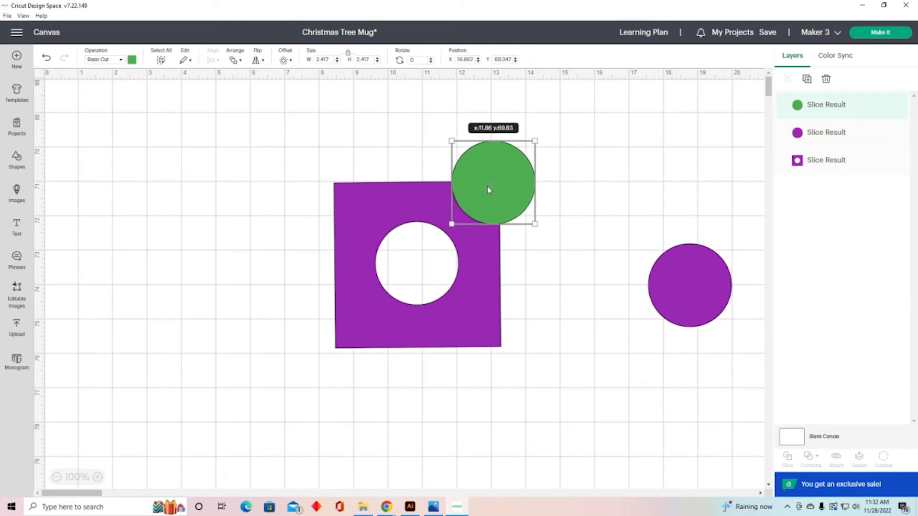
left_click(573, 199)
left_click_drag(368, 141, 553, 327)
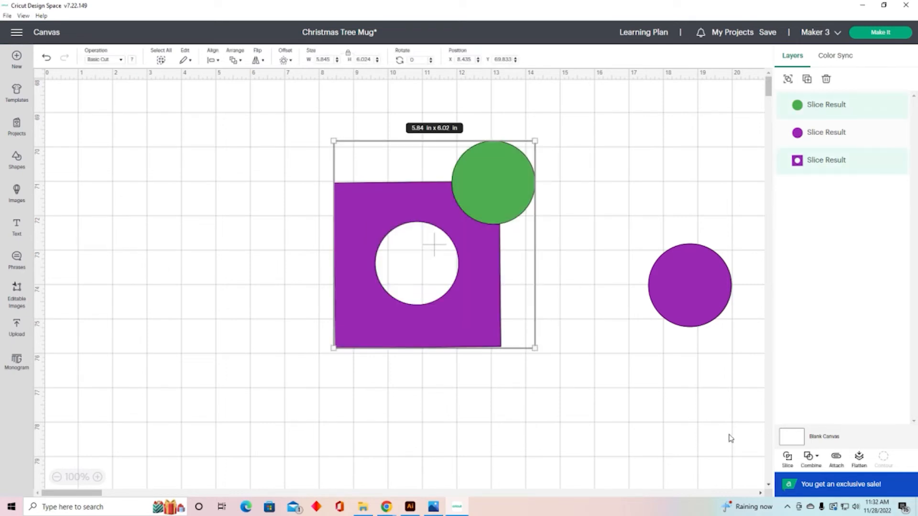
left_click(787, 458)
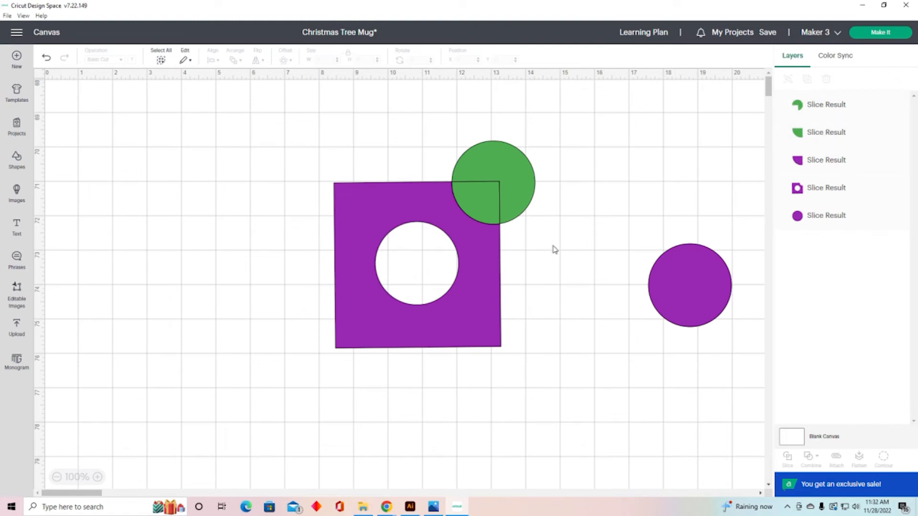
Step: Separate the corner slice pieces from the notched square and delete them, keeping only the notched square and purple circle
left_click_drag(520, 180, 695, 145)
left_click(538, 188)
left_click_drag(542, 190, 596, 165)
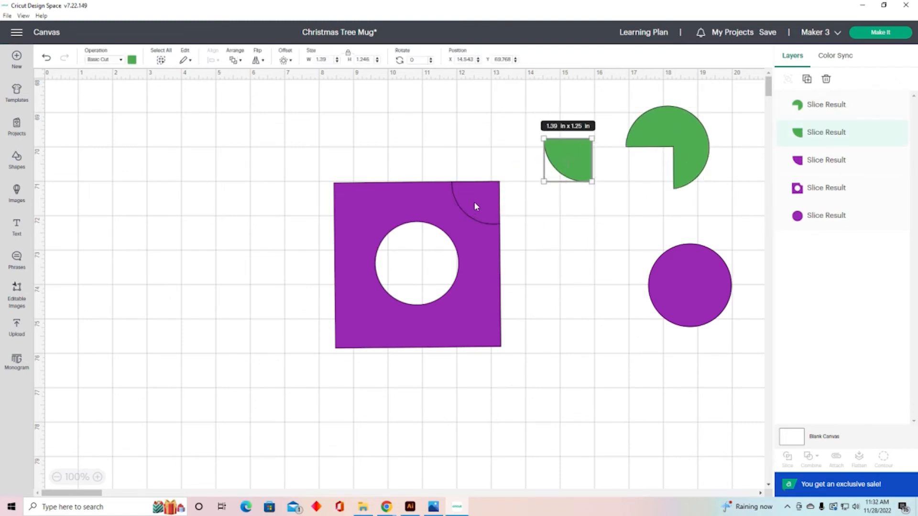
left_click_drag(474, 202, 585, 235)
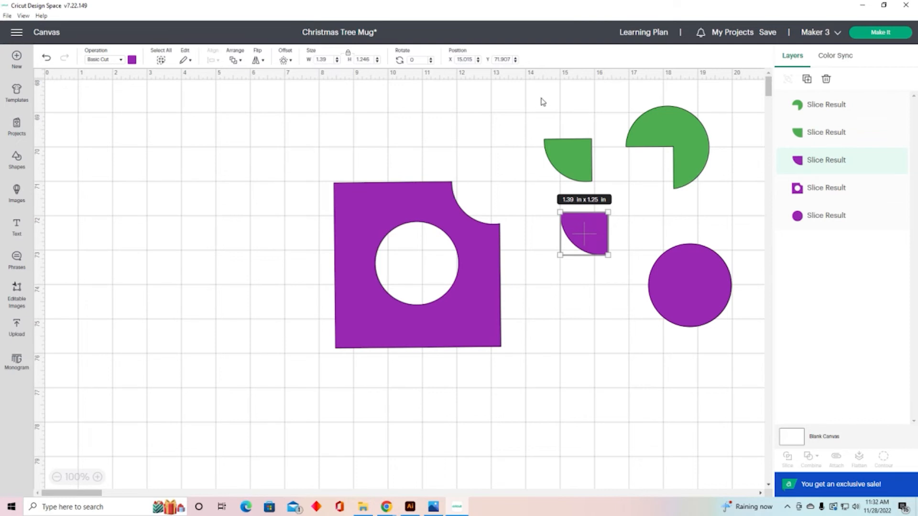
left_click_drag(539, 93, 714, 225)
key("Delete")
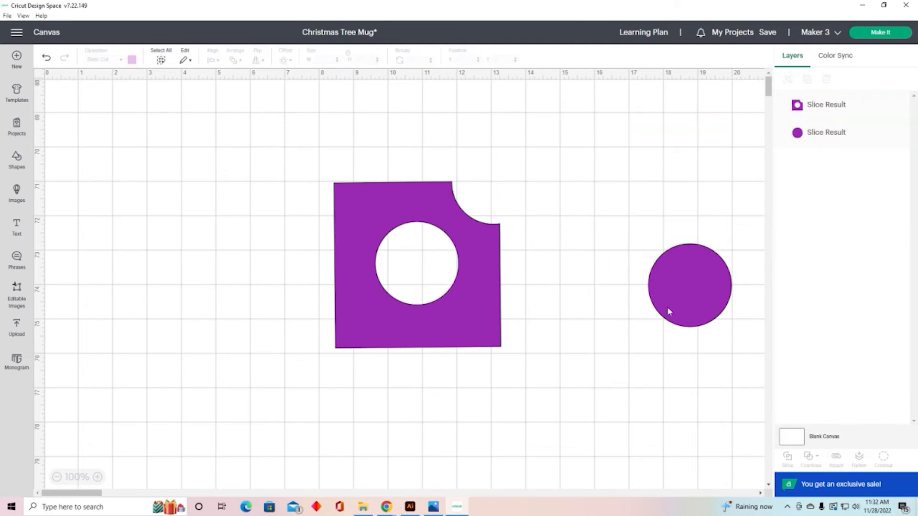
Step: Move the purple circle nearer, then hide the notched square's inner circle with Contour
left_click_drag(666, 306, 588, 313)
left_click(463, 295)
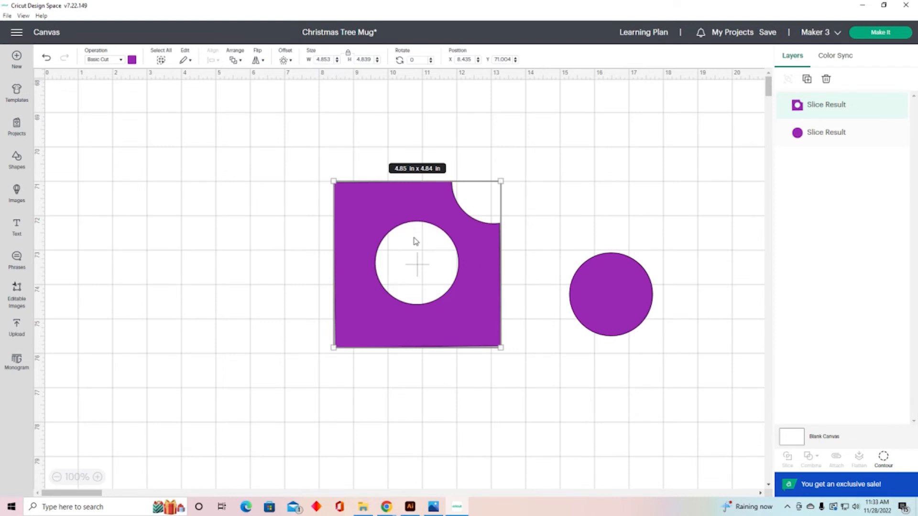
left_click(884, 459)
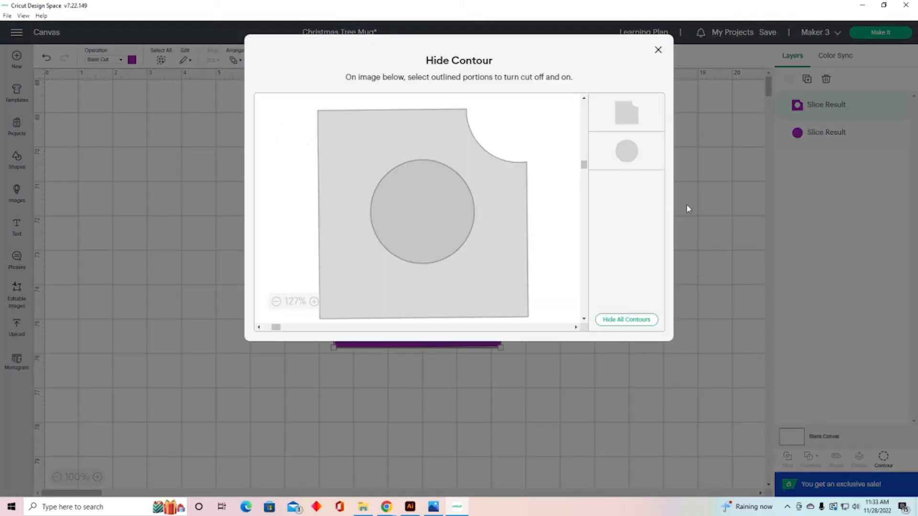
left_click(631, 155)
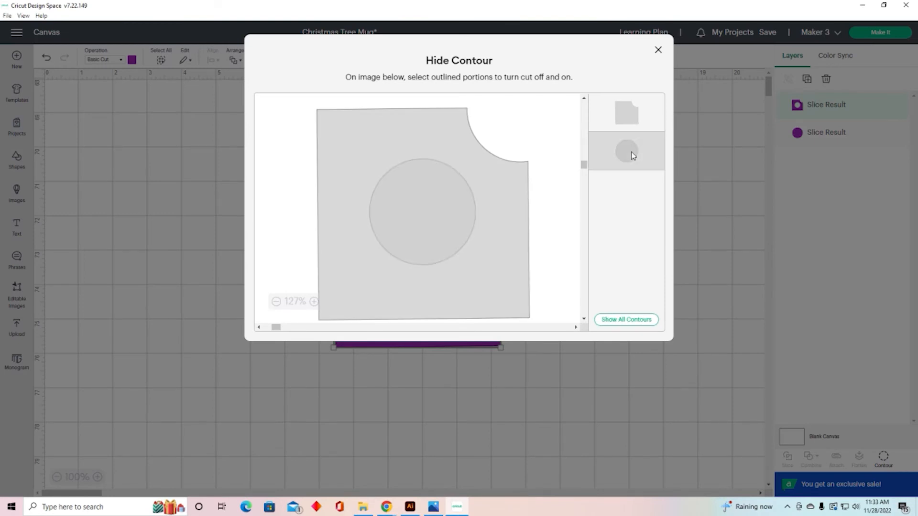
left_click(657, 49)
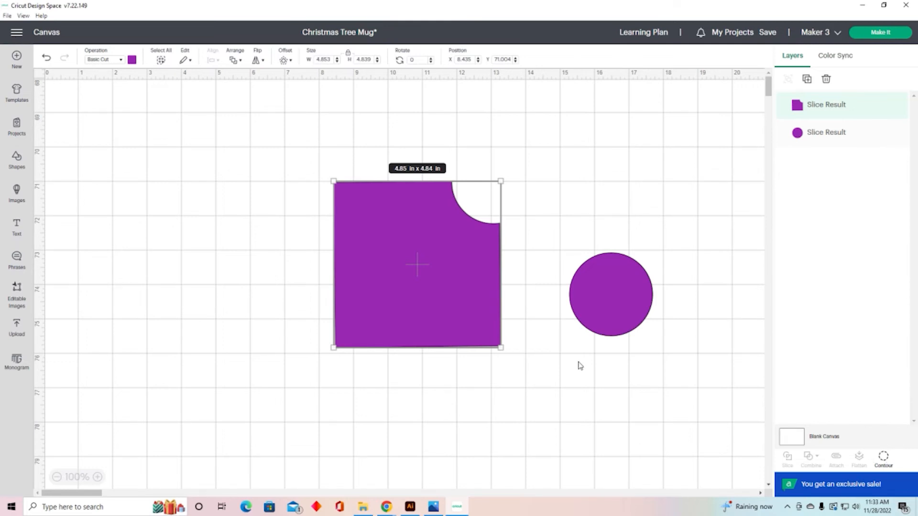
Step: Delete the notched square and insert a new square shape onto the canvas
key("Delete")
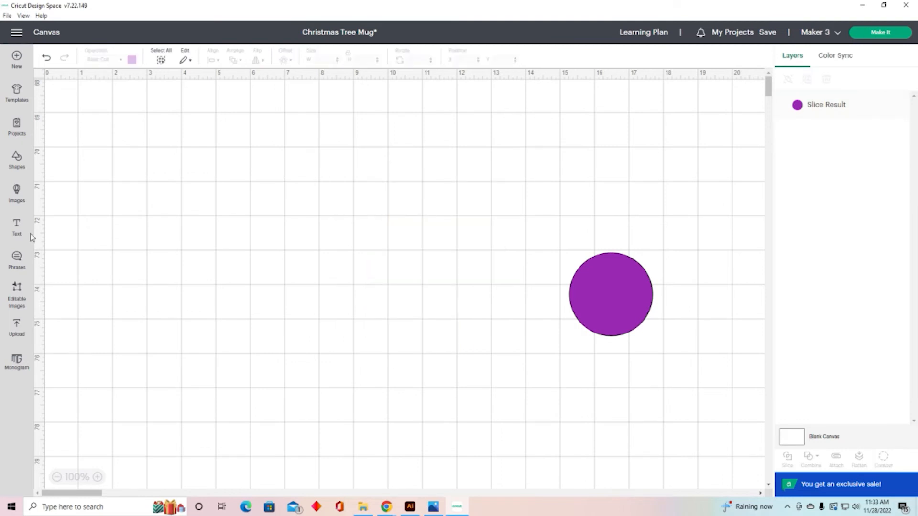
left_click(17, 158)
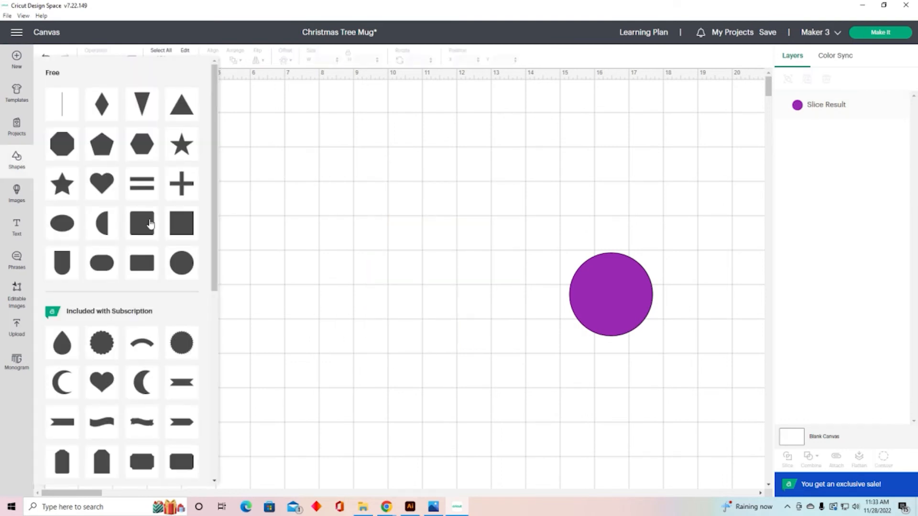
left_click(179, 222)
left_click_drag(165, 201, 309, 344)
left_click_drag(215, 242, 360, 264)
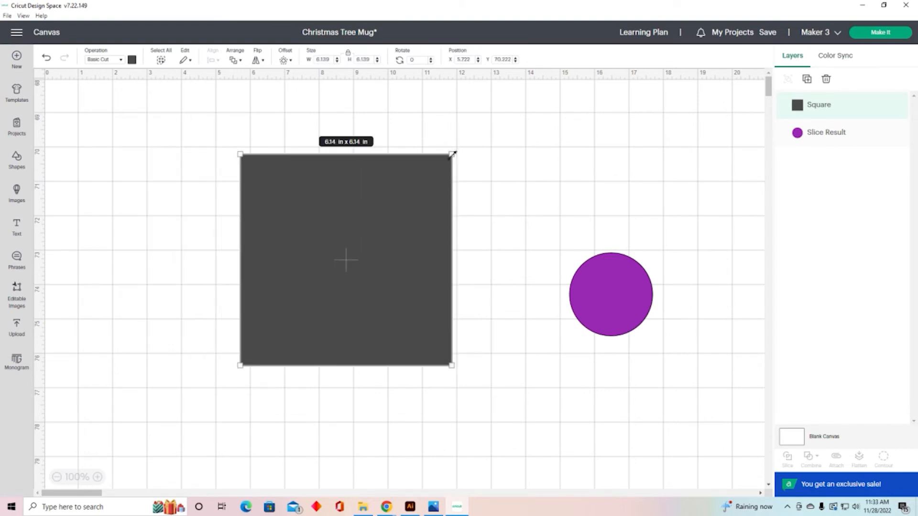
Step: Resize the new square to about 4.46 in, centre it, and colour it green
left_click_drag(452, 154, 393, 211)
left_click_drag(364, 276, 462, 263)
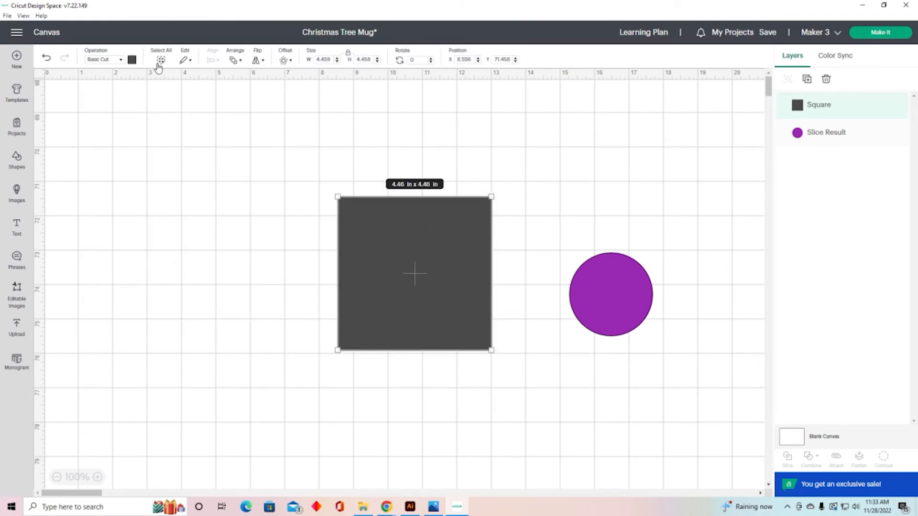
left_click(132, 59)
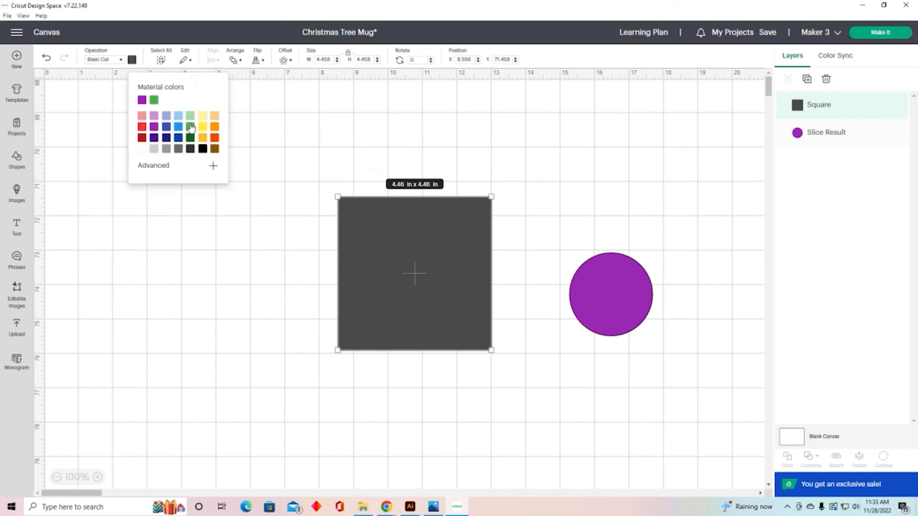
left_click(190, 126)
left_click(226, 241)
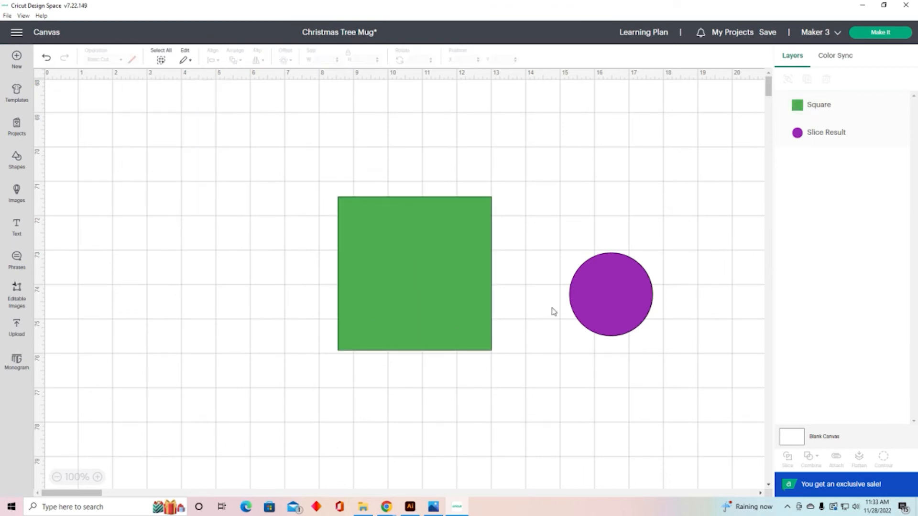
Step: Move the purple circle above the square in the layer order and place it overlapping the square's right edge
left_click_drag(621, 311, 545, 288)
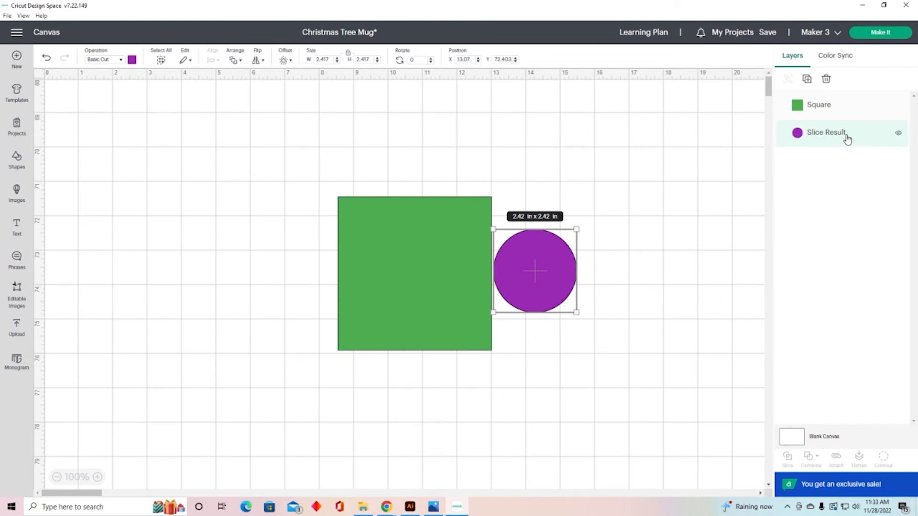
left_click_drag(846, 138, 839, 91)
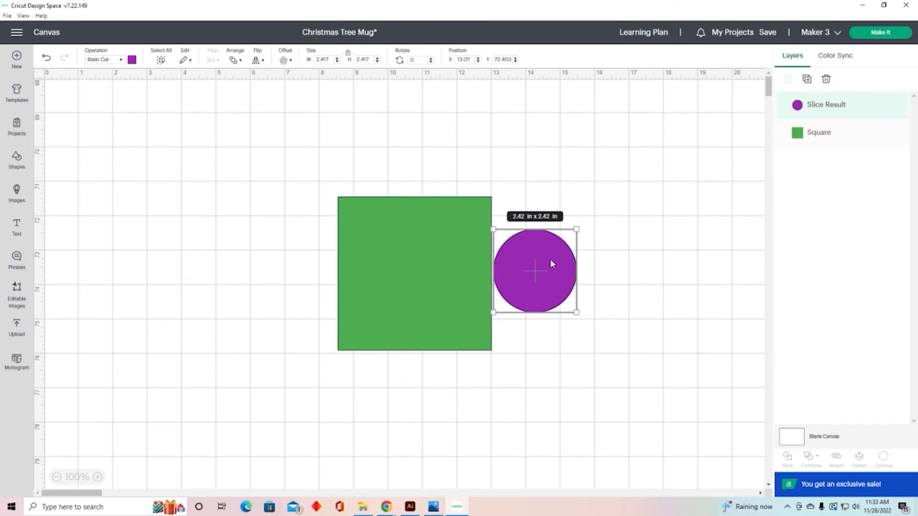
left_click_drag(550, 259, 508, 259)
left_click(604, 266)
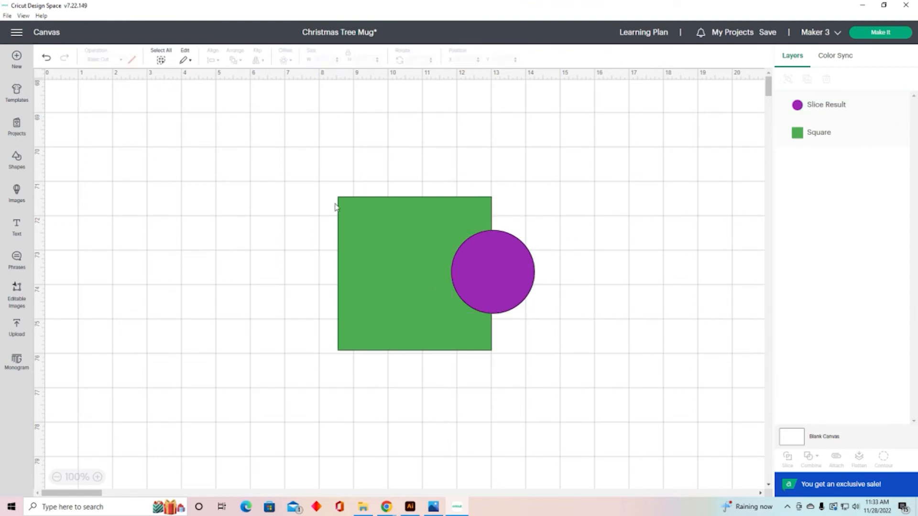
Step: Weld the square and circle together, then undo the weld and move
left_click_drag(300, 161, 585, 365)
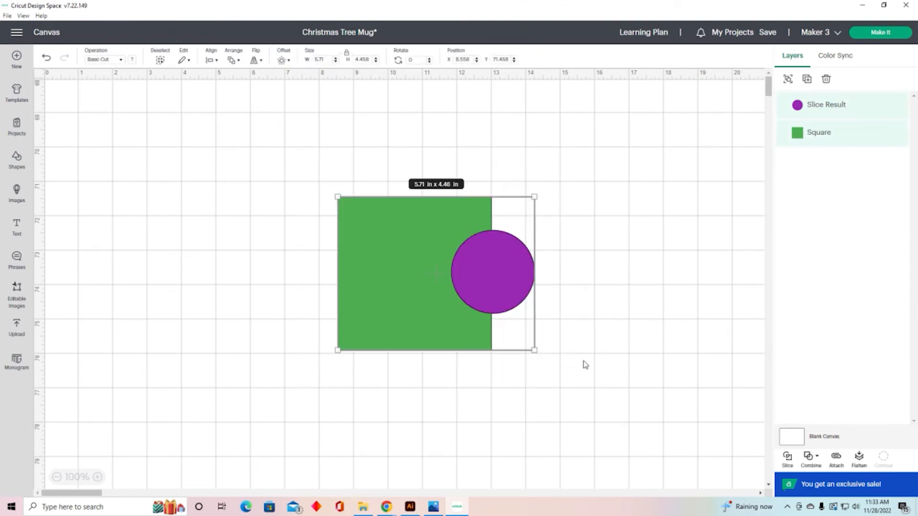
left_click(818, 459)
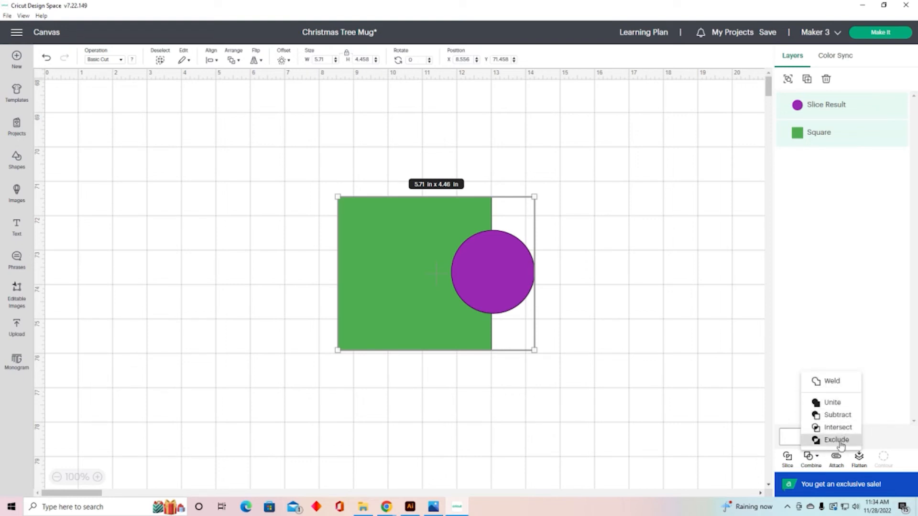
left_click(828, 382)
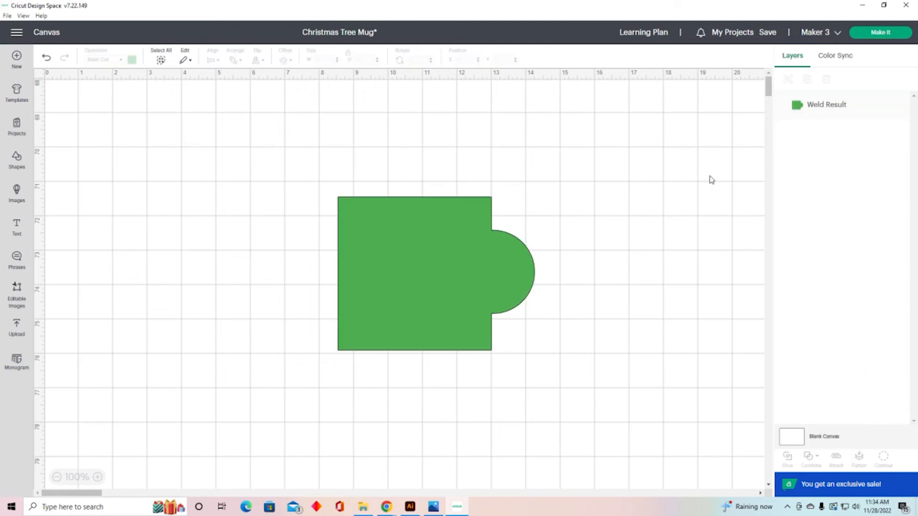
left_click_drag(469, 295, 463, 260)
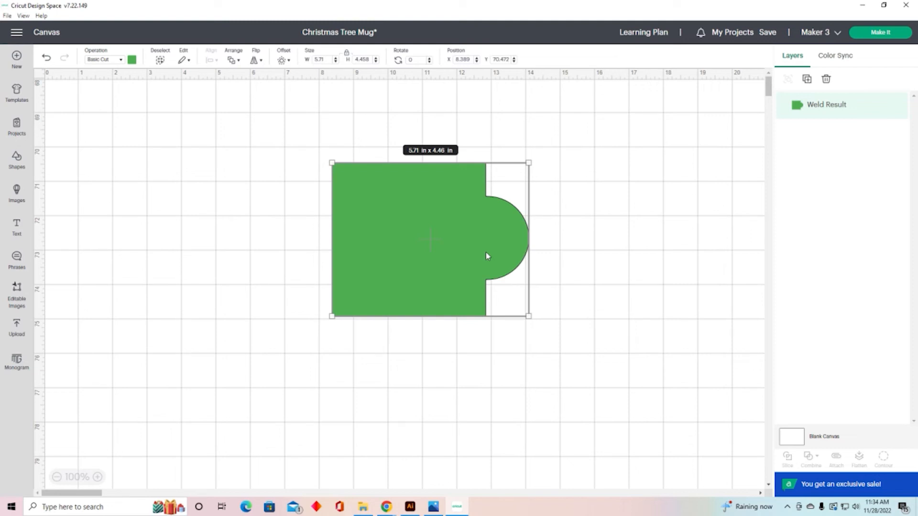
left_click(47, 57)
left_click(47, 57)
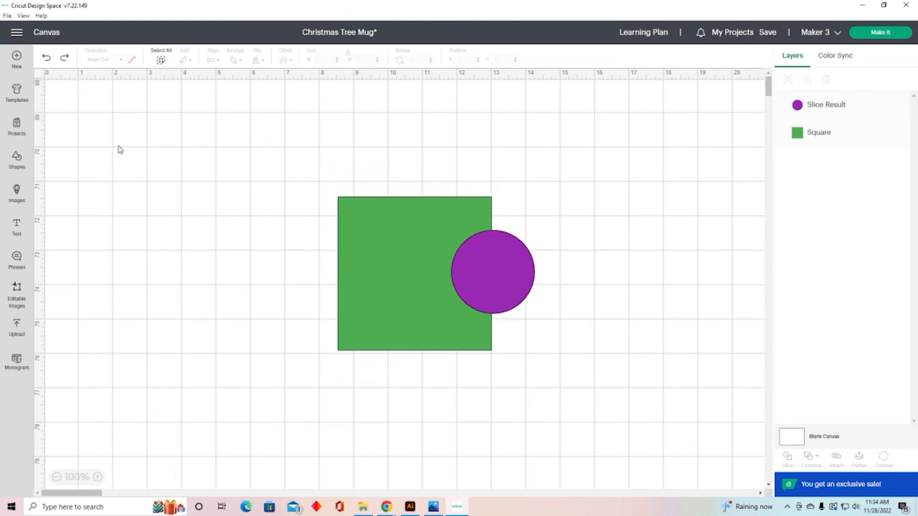
Step: Unite the square and circle, then preview the united shape on the cutting mat and return
left_click_drag(288, 167, 568, 351)
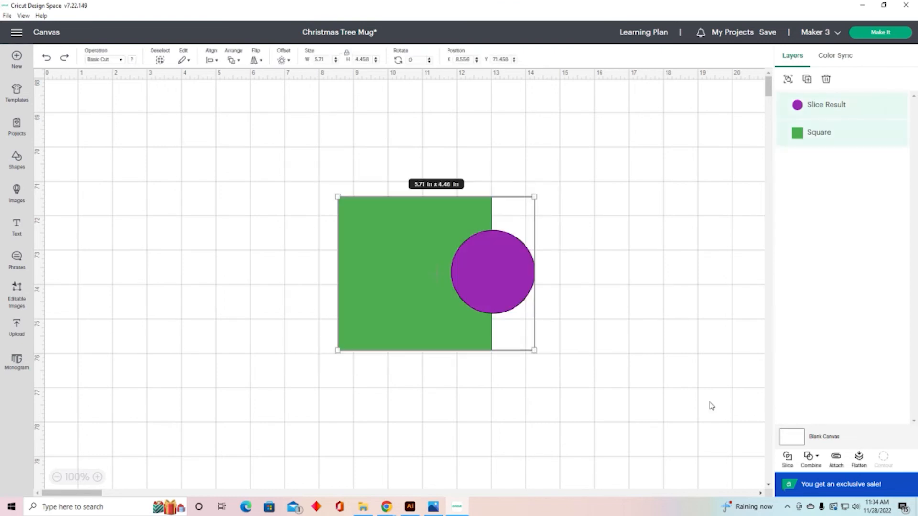
left_click(814, 458)
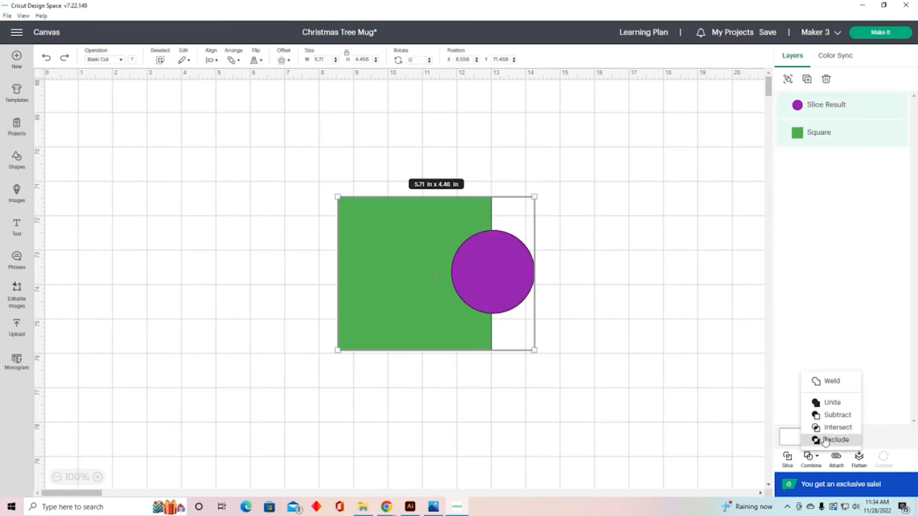
left_click(832, 404)
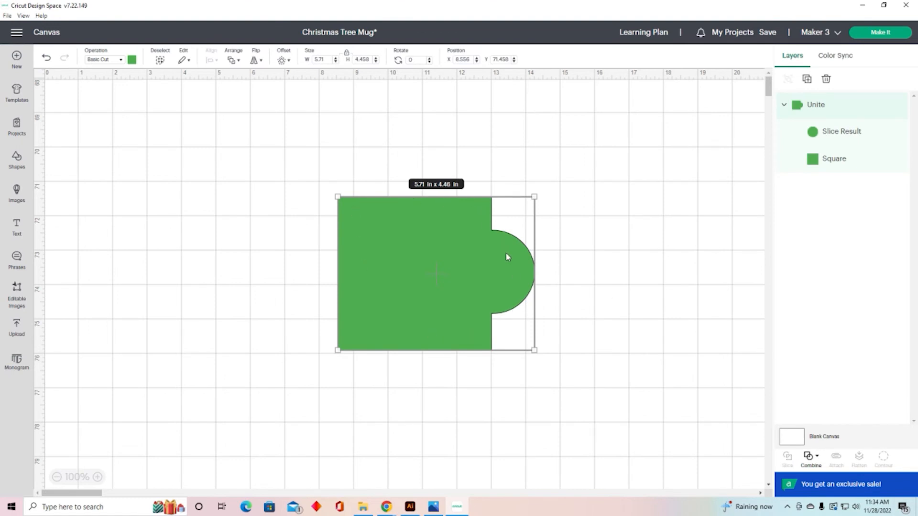
left_click(880, 32)
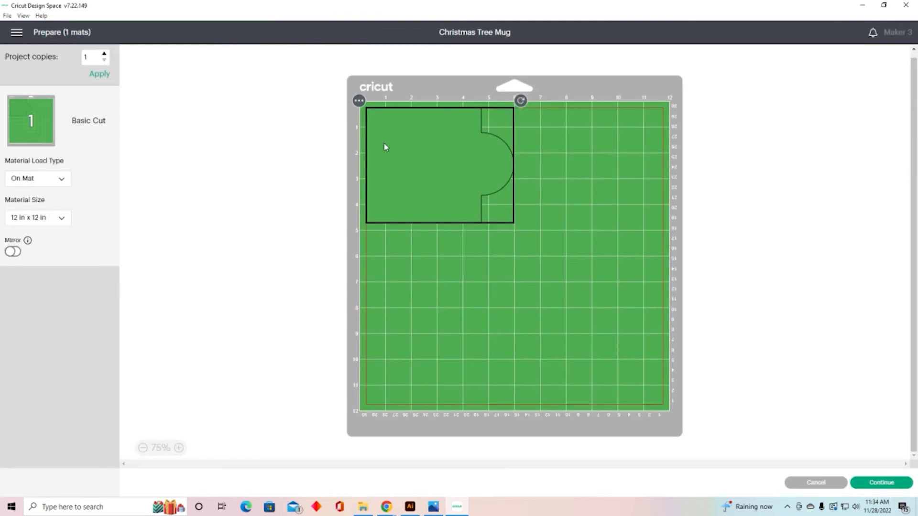
left_click(816, 483)
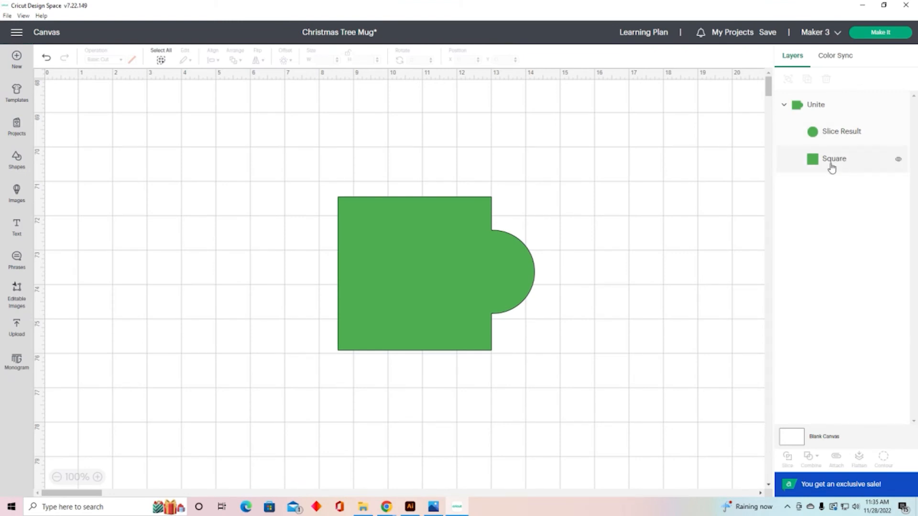
Step: Enlarge the circle inside the Unite group to about 5.58 in
left_click(834, 134)
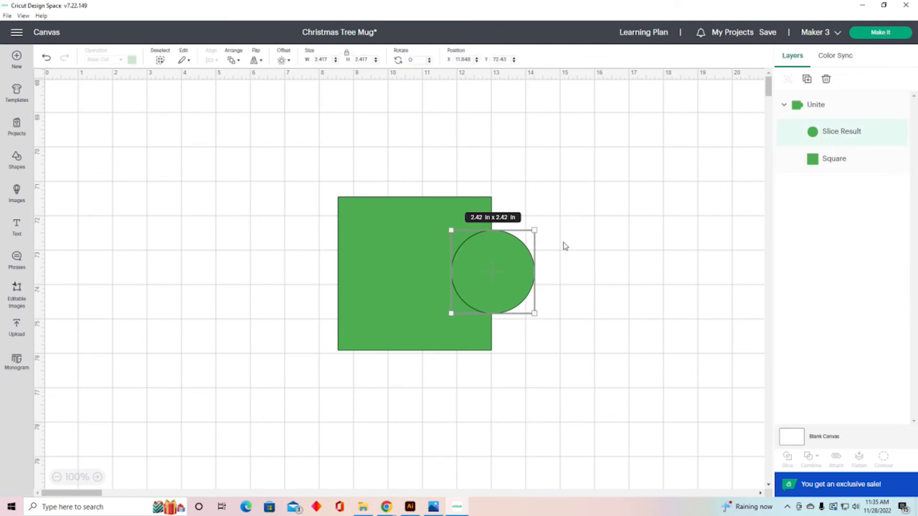
left_click_drag(569, 218, 654, 133)
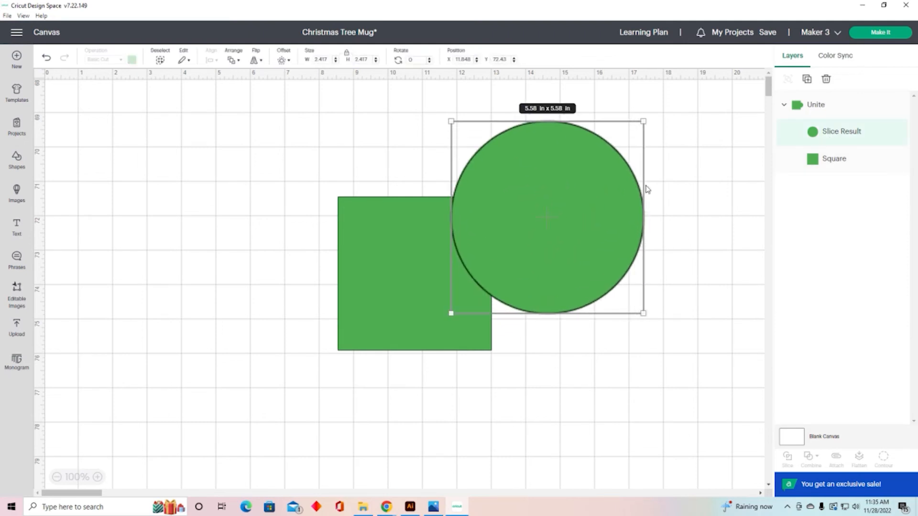
left_click(552, 231)
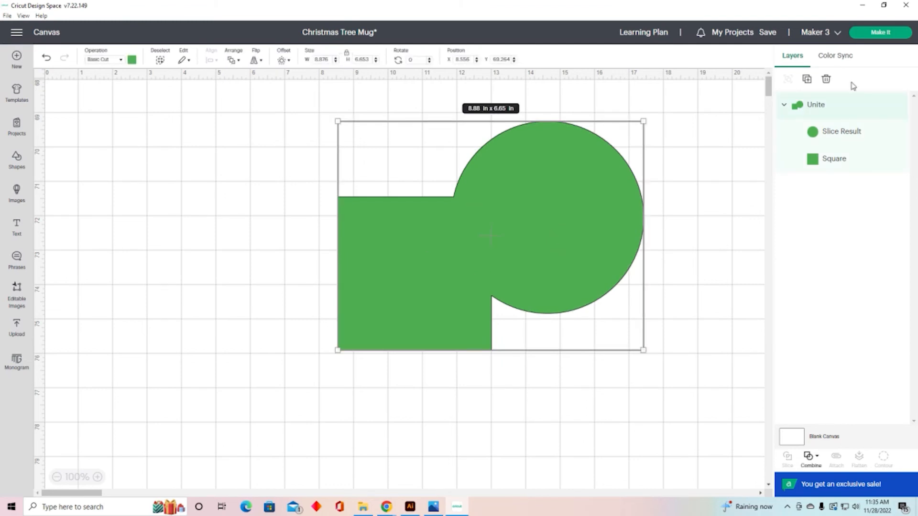
Step: Shrink the circle inside the Unite group to about 2.28 in and move it onto the square's left edge
left_click(839, 138)
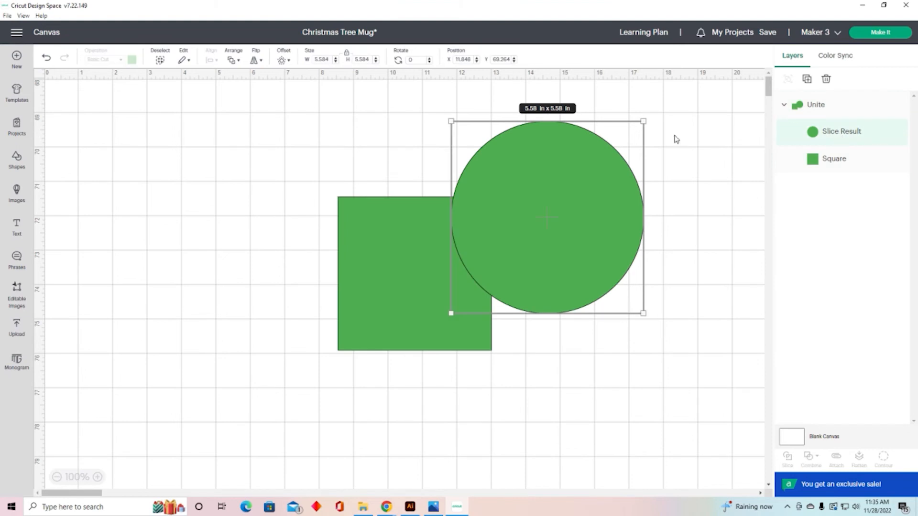
left_click_drag(645, 121, 530, 236)
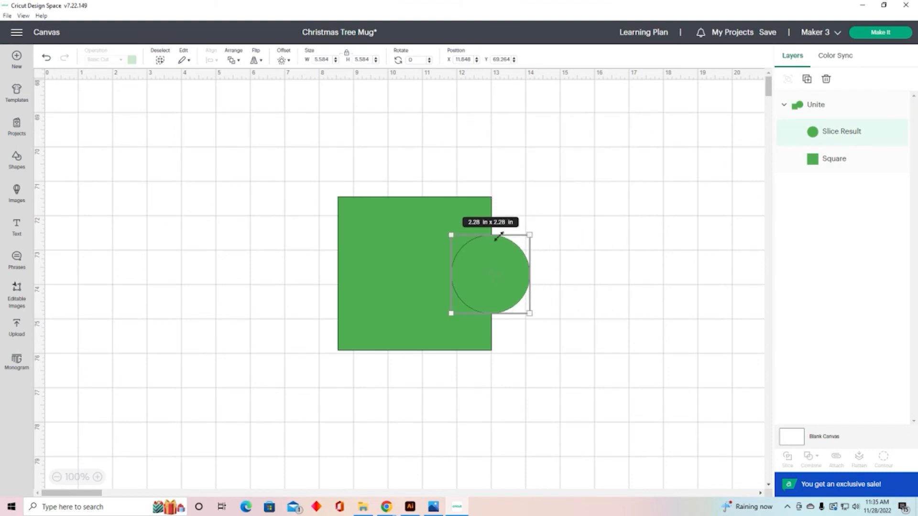
left_click_drag(504, 264, 320, 271)
left_click(834, 132)
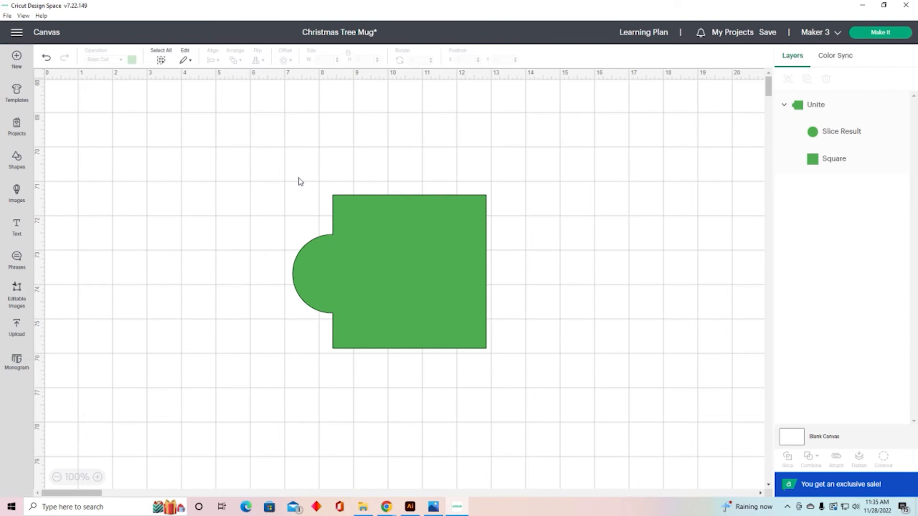
left_click(335, 280)
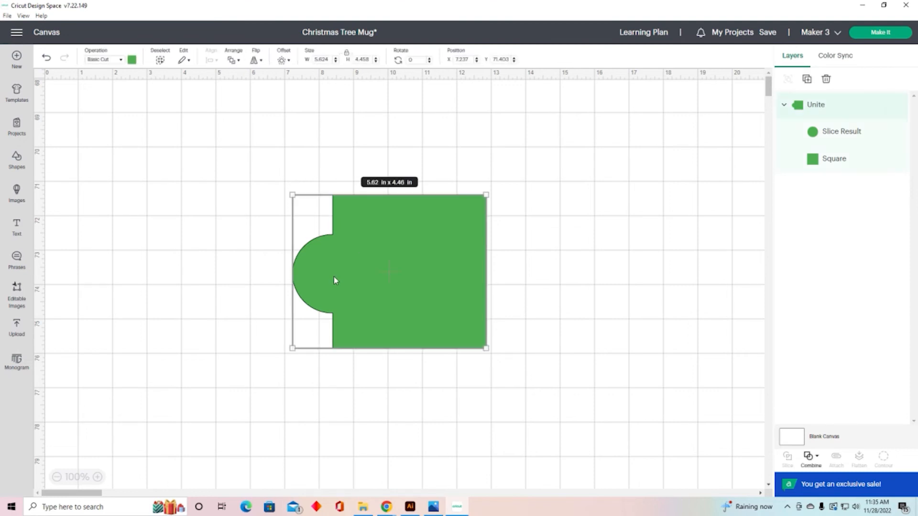
left_click(825, 160)
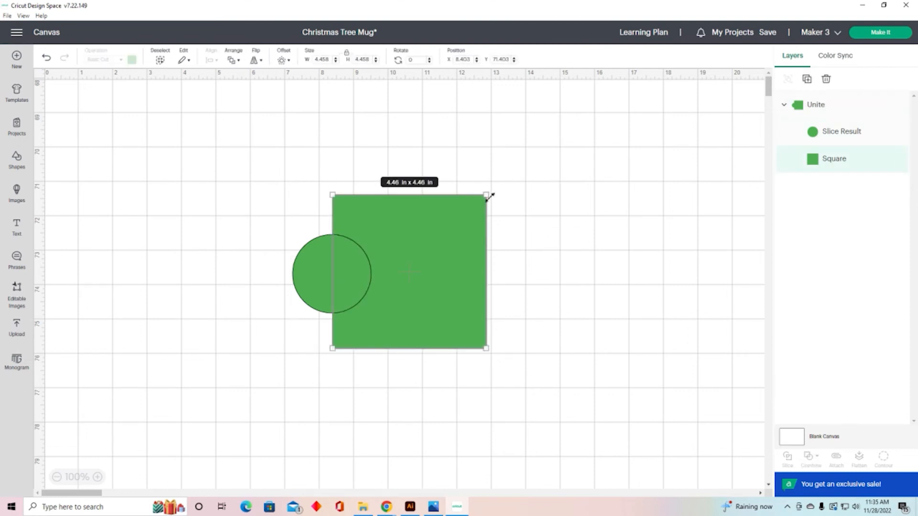
left_click_drag(486, 194, 625, 167)
left_click(624, 168)
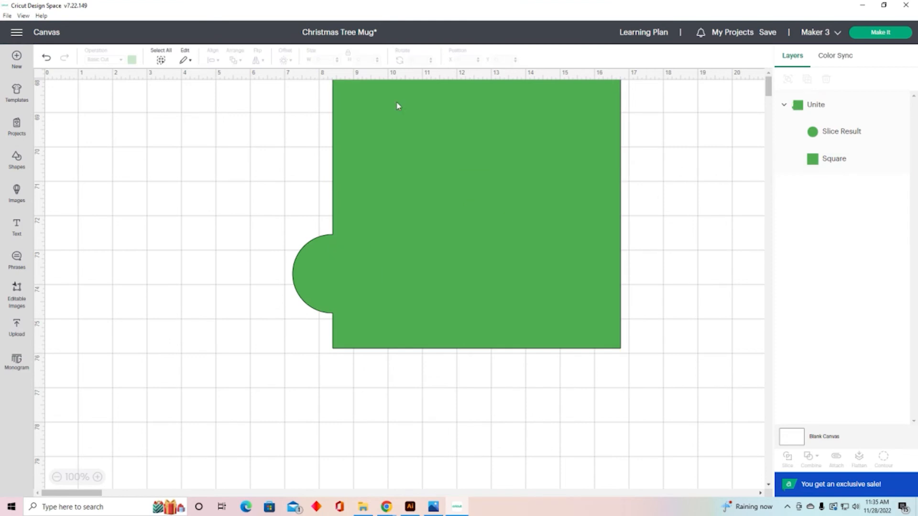
left_click(45, 59)
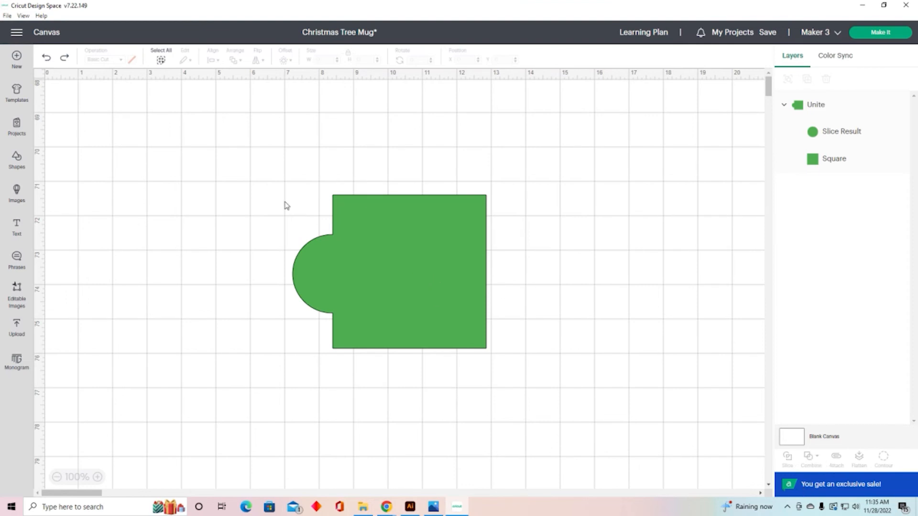
Step: Undo the Unite so the square and circle become separate shapes again
left_click_drag(253, 180, 427, 323)
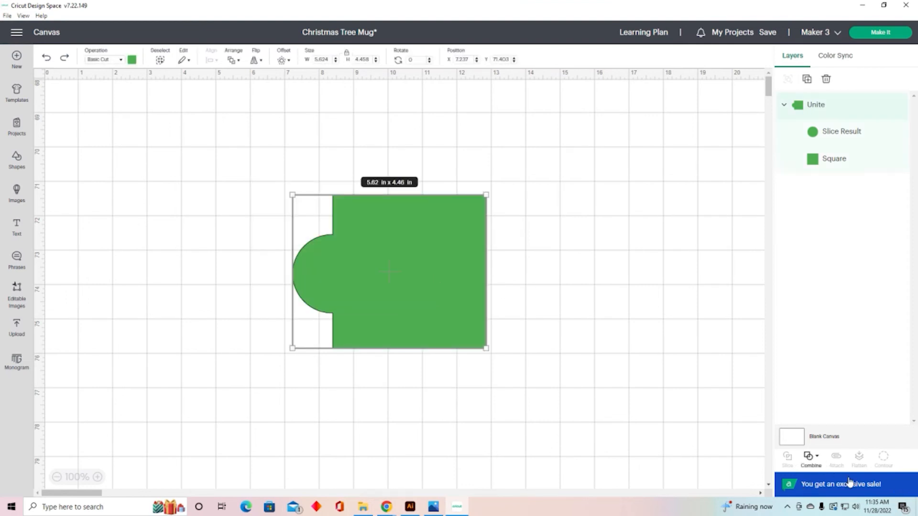
left_click(815, 459)
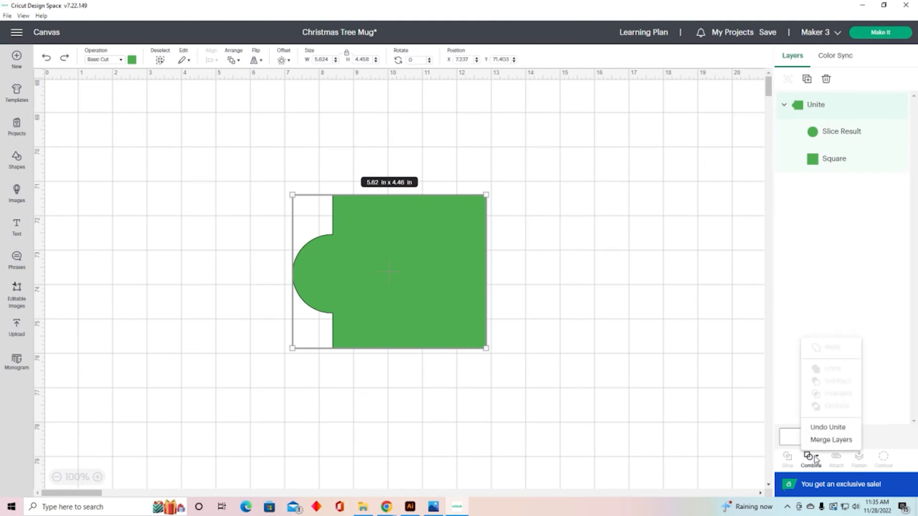
left_click(828, 428)
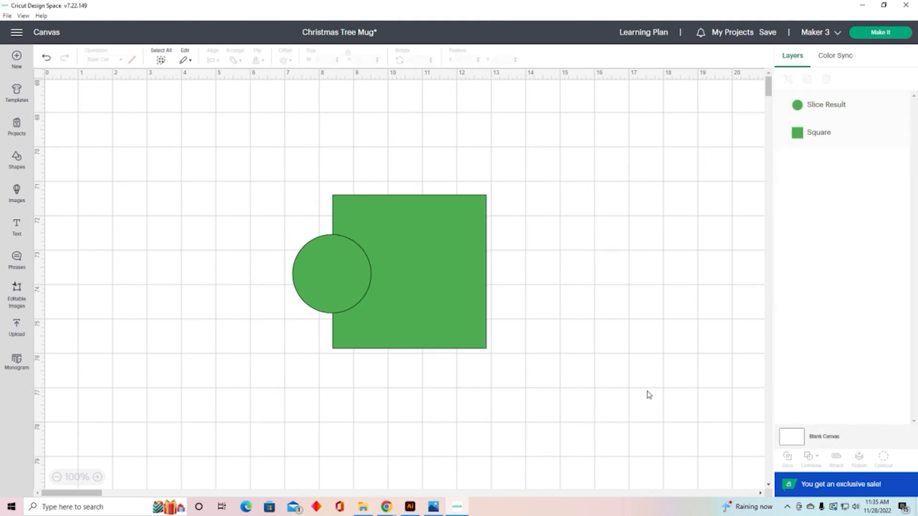
Step: Move the circle onto the square's right edge, then subtract the circle from the square
left_click_drag(308, 268, 463, 266)
left_click(549, 260)
left_click_drag(270, 156, 547, 373)
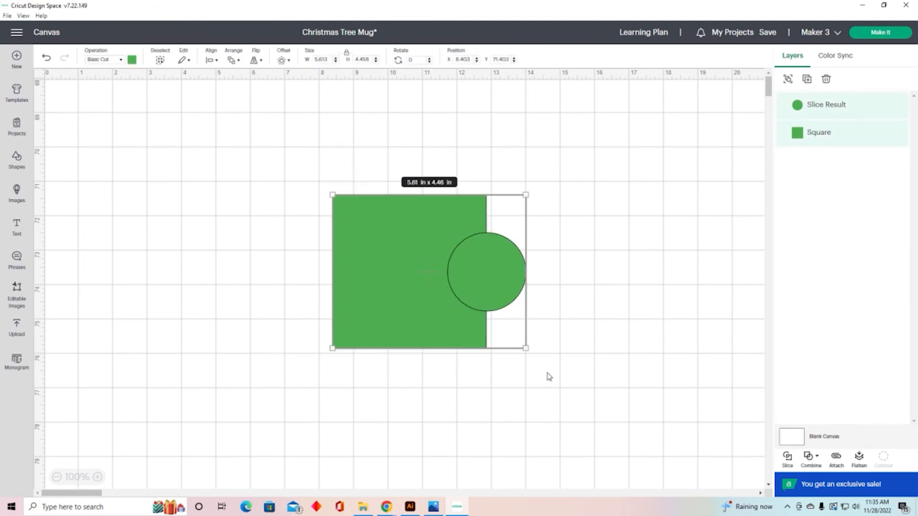
left_click(815, 460)
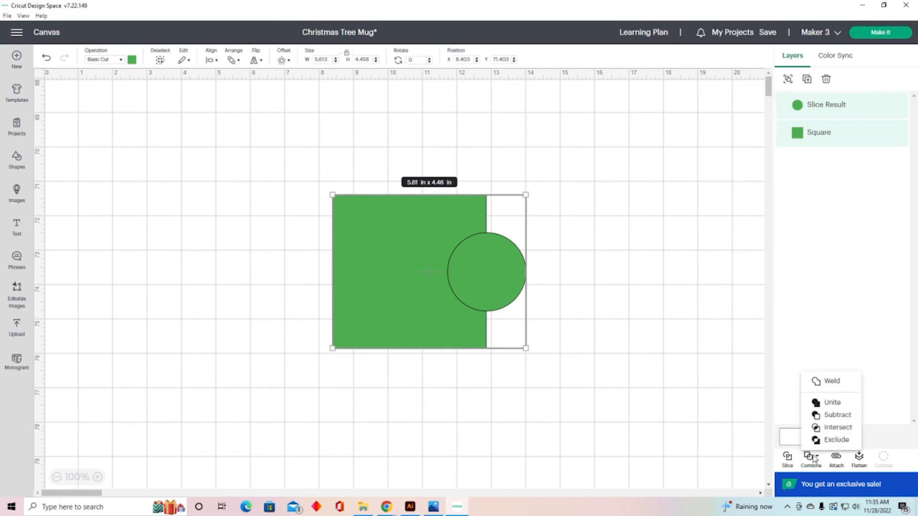
left_click(838, 415)
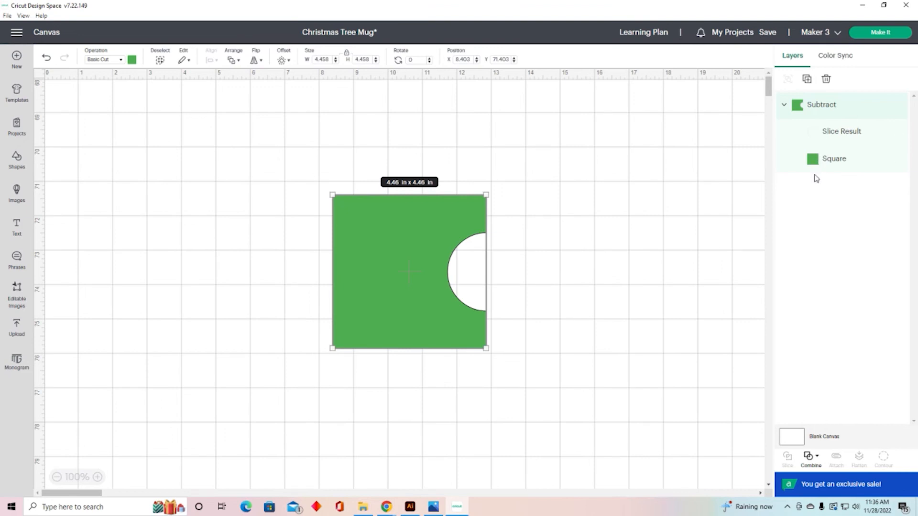
Step: Resize the circle inside the Subtract group to about 2.67 in
left_click(842, 138)
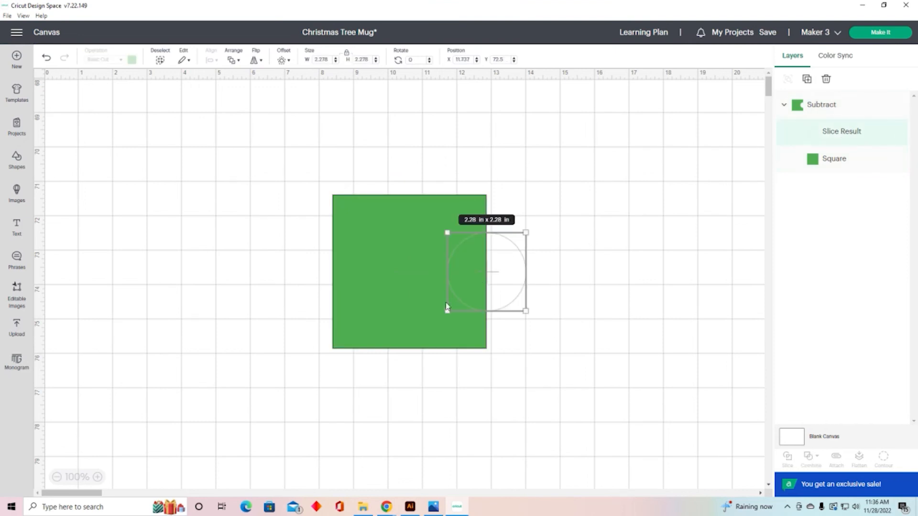
left_click_drag(446, 312, 400, 318)
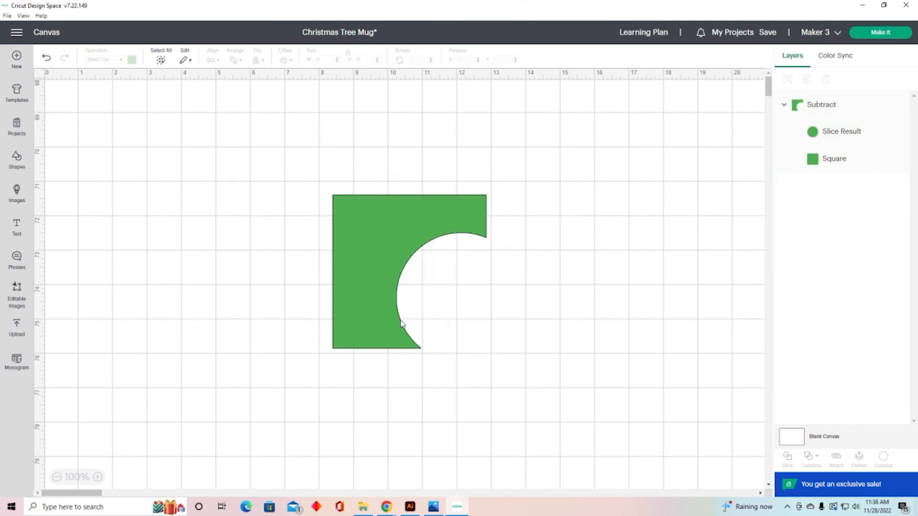
left_click(839, 132)
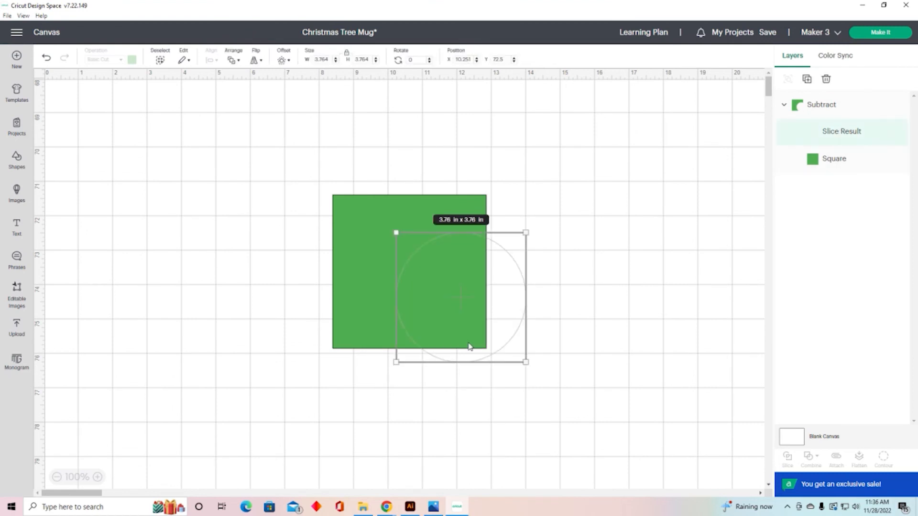
left_click_drag(405, 362, 446, 324)
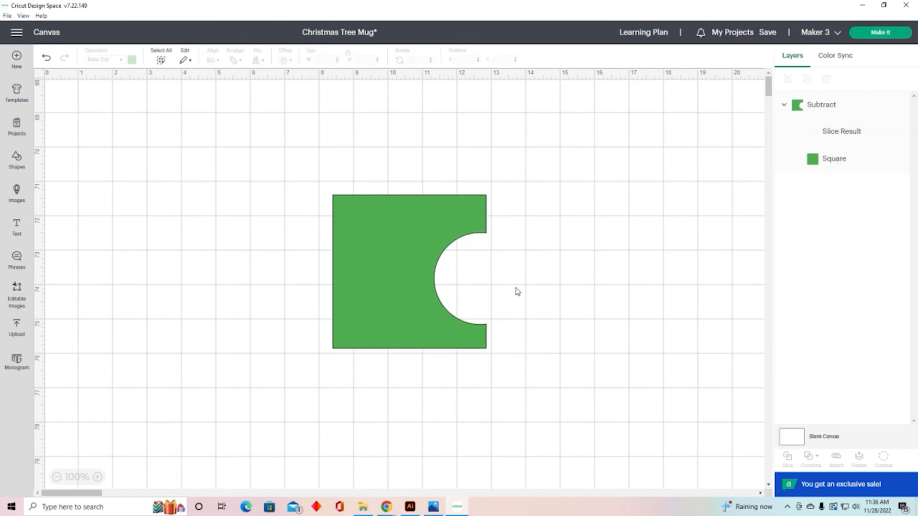
Step: Move the subtracted circle into the square's centre and back onto its right edge
left_click(864, 132)
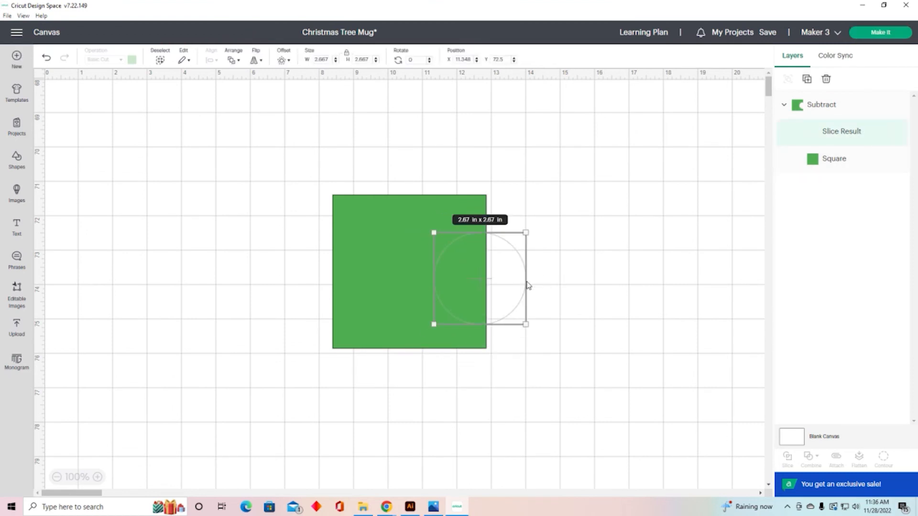
left_click_drag(508, 283, 435, 262)
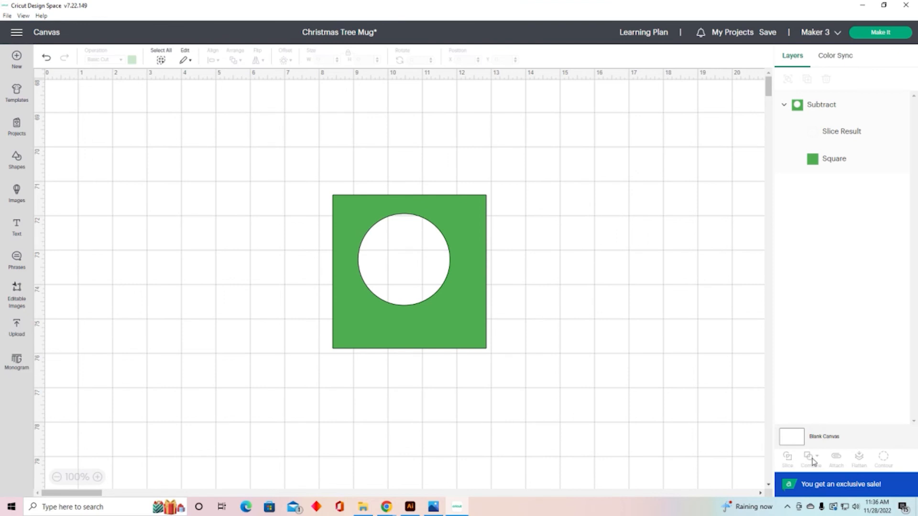
left_click(812, 137)
left_click_drag(409, 264, 486, 262)
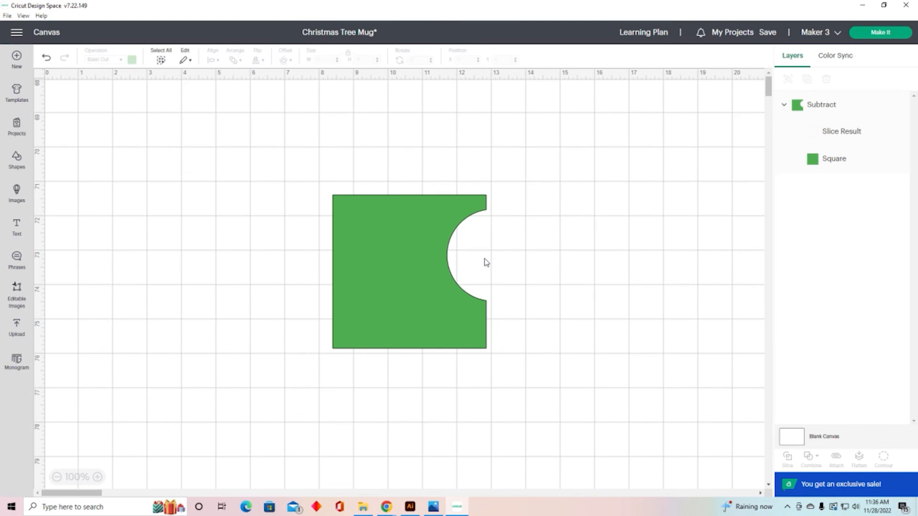
Step: Undo the Subtract operation on the square and circle
left_click_drag(286, 168, 655, 381)
left_click(819, 461)
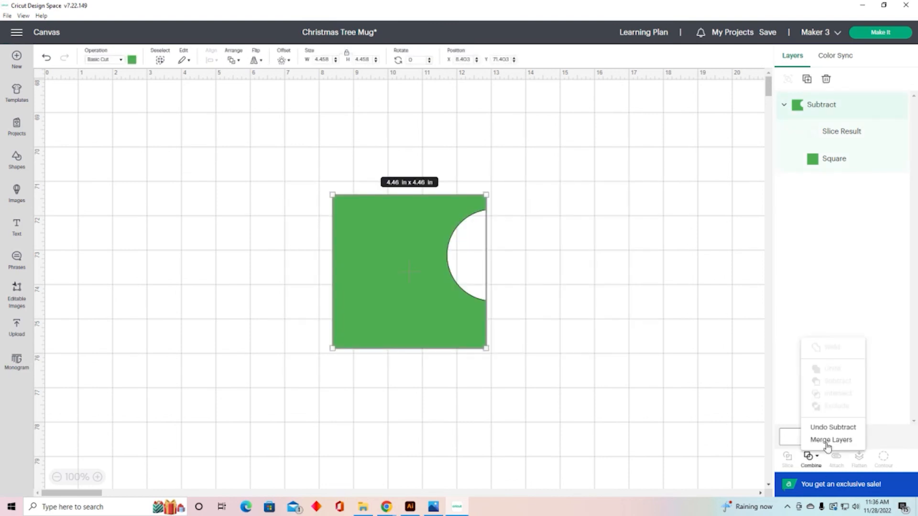
left_click(833, 427)
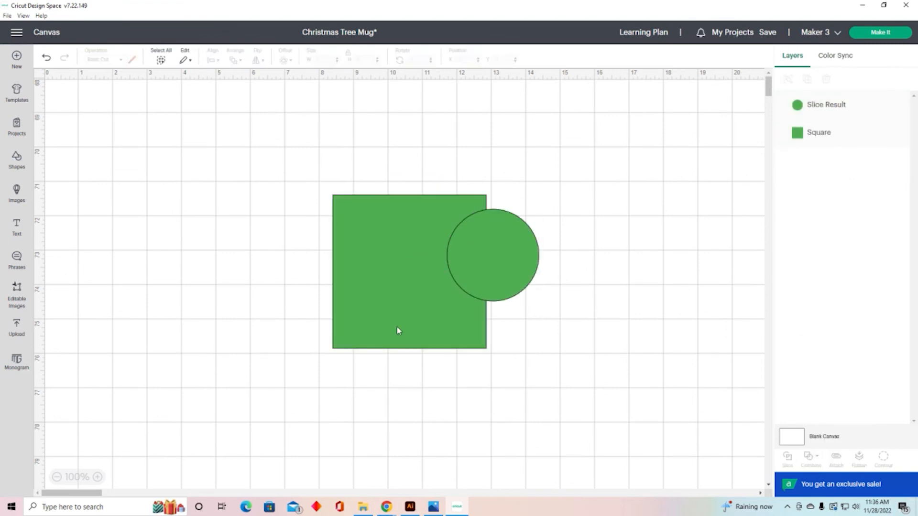
Step: Select both shapes and Intersect the square and circle
left_click_drag(279, 185, 568, 380)
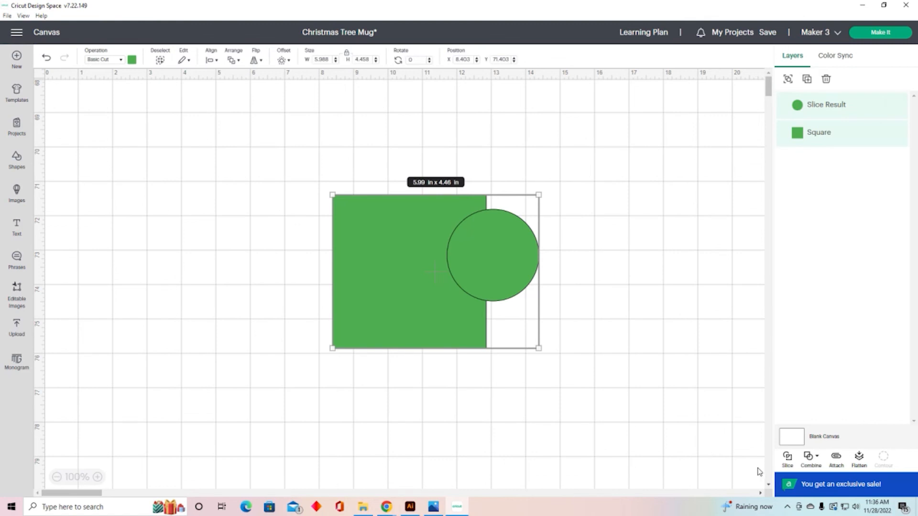
left_click(819, 460)
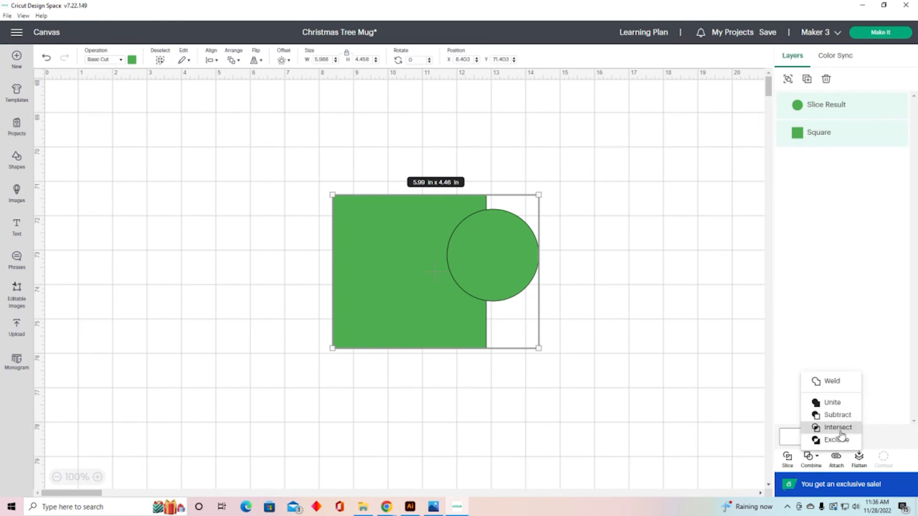
left_click(840, 430)
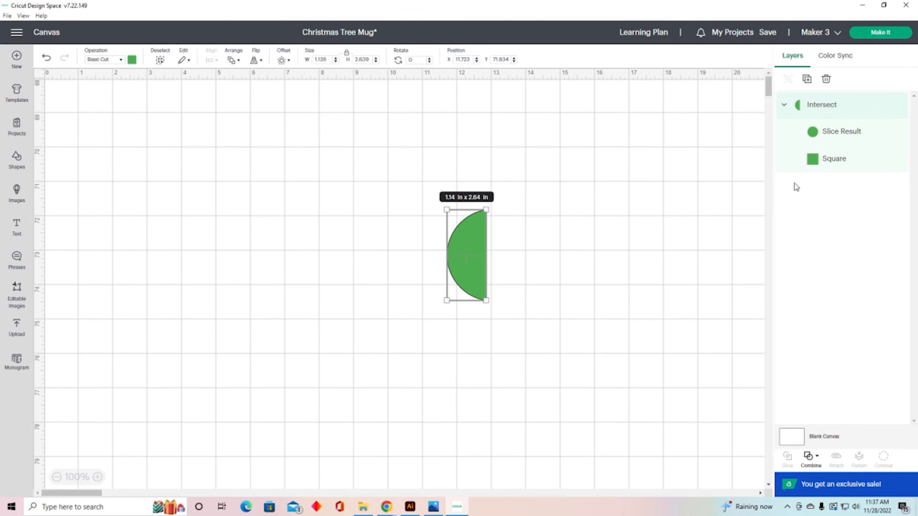
Step: Enlarge the circle and shrink the square inside the Intersect group
left_click(830, 137)
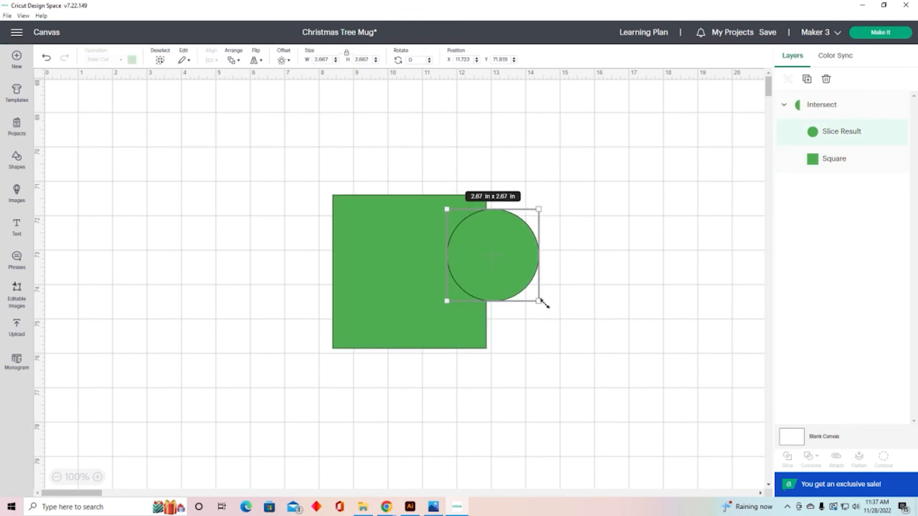
left_click_drag(543, 303, 631, 367)
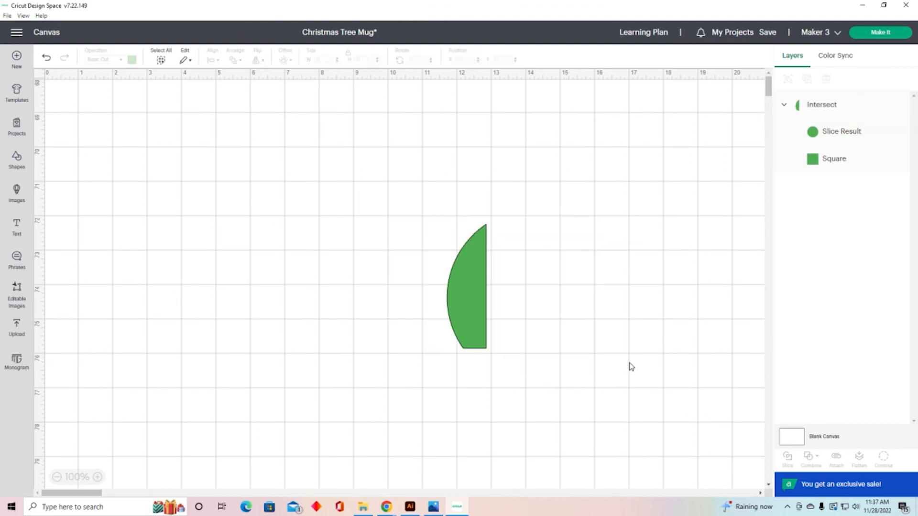
left_click(842, 160)
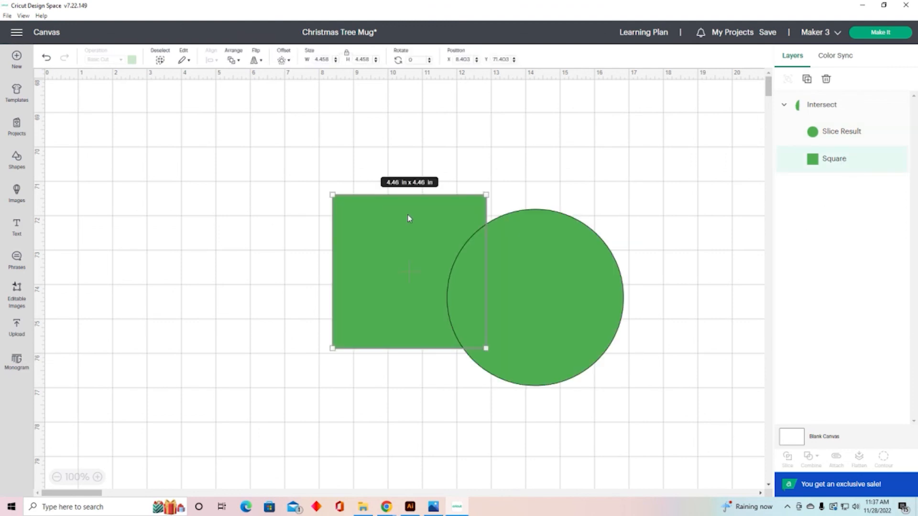
left_click_drag(335, 190, 449, 268)
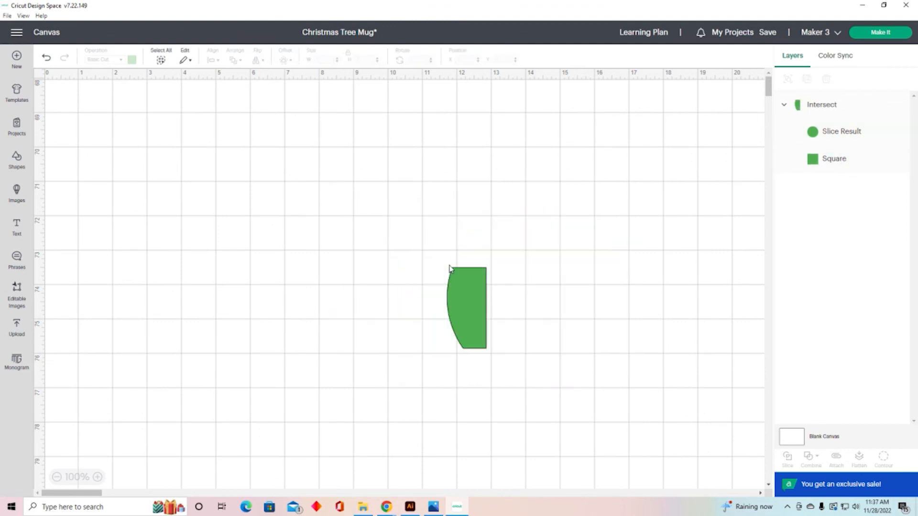
Step: Undo the Intersect operation on the square and circle
left_click_drag(269, 190, 556, 379)
left_click(809, 456)
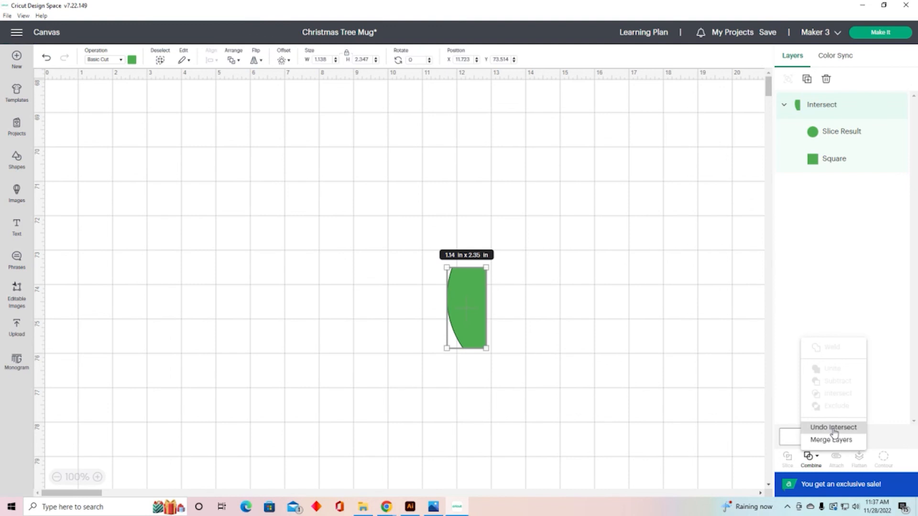
left_click(834, 428)
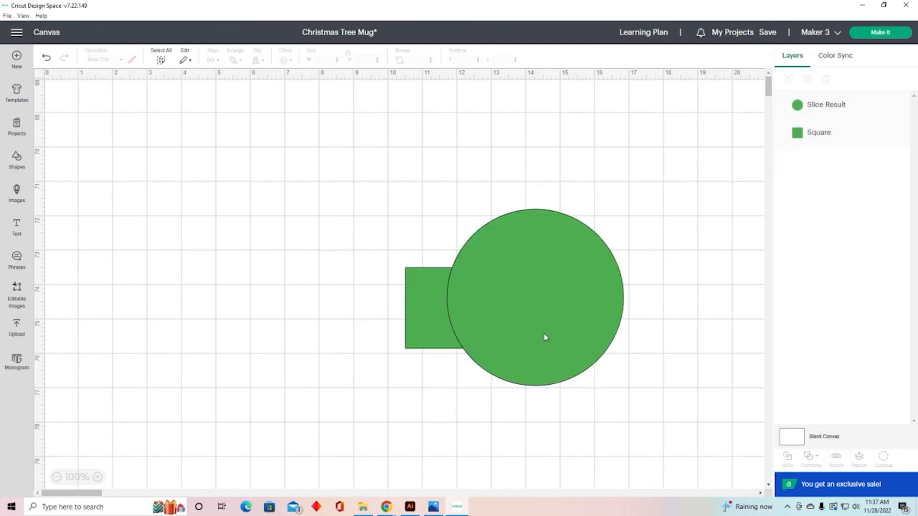
Step: Shrink the circle to about 2.07 in and place it over the square's right edge
left_click(549, 322)
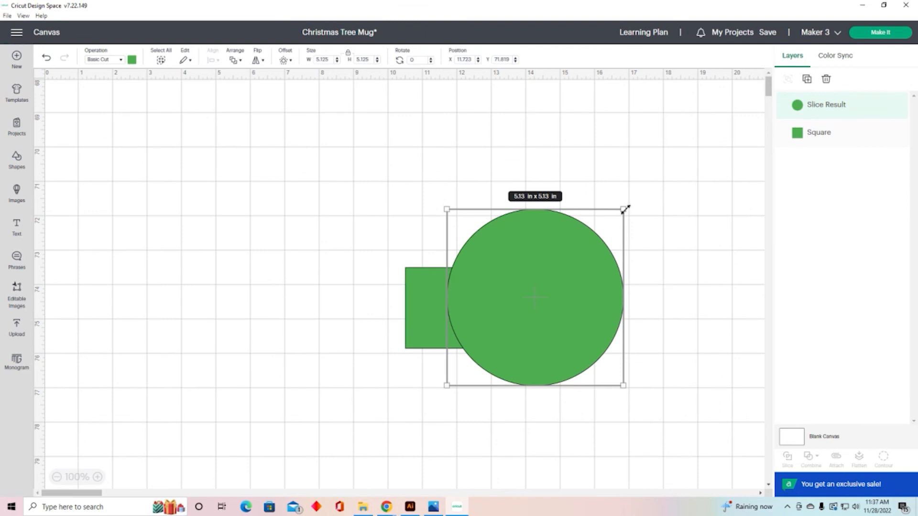
left_click_drag(624, 209, 518, 314)
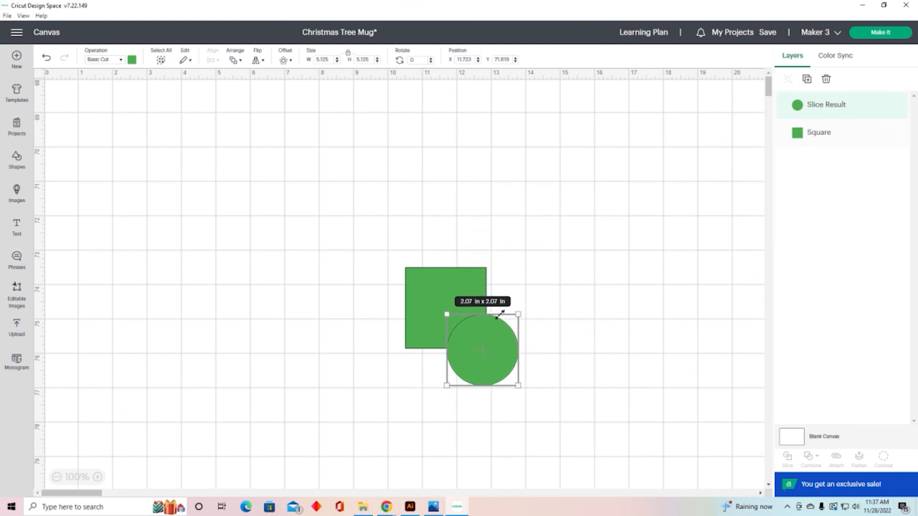
left_click_drag(502, 351, 507, 310)
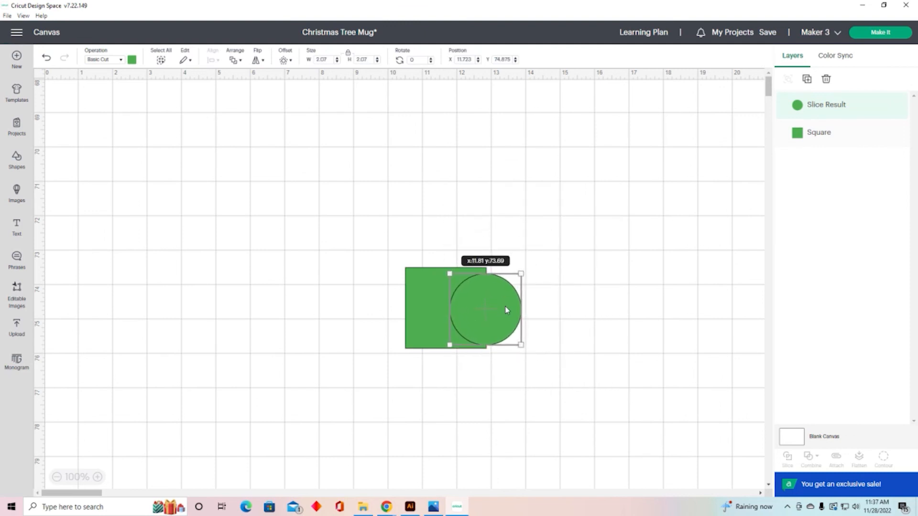
left_click(672, 296)
Step: Select both the square and the circle and apply Exclude to them
left_click_drag(297, 228, 564, 367)
left_click(814, 463)
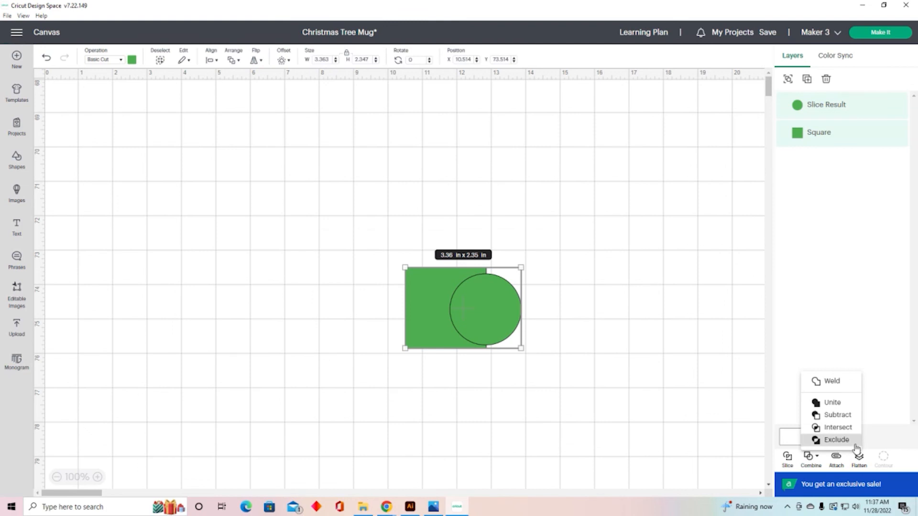
left_click(829, 442)
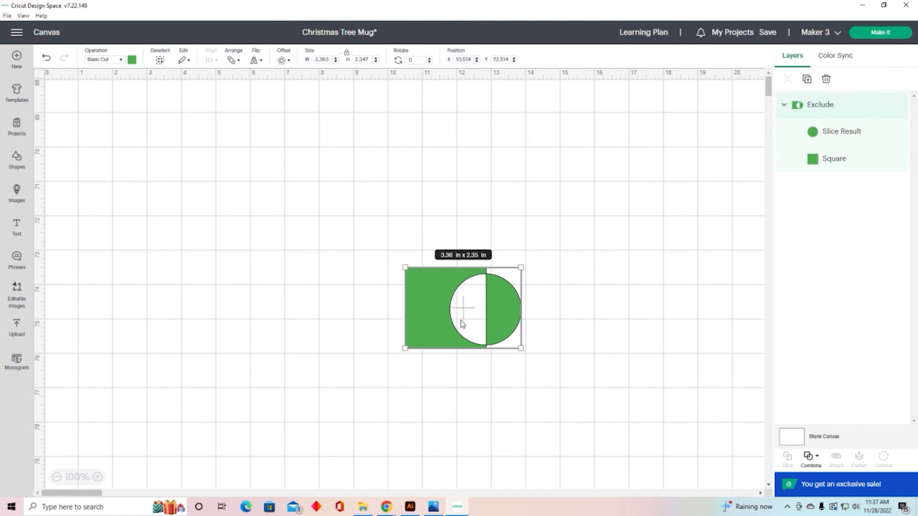
Step: Move the Exclude group up-left and stretch the square inside it to about 3.43 in tall
left_click_drag(488, 308, 404, 251)
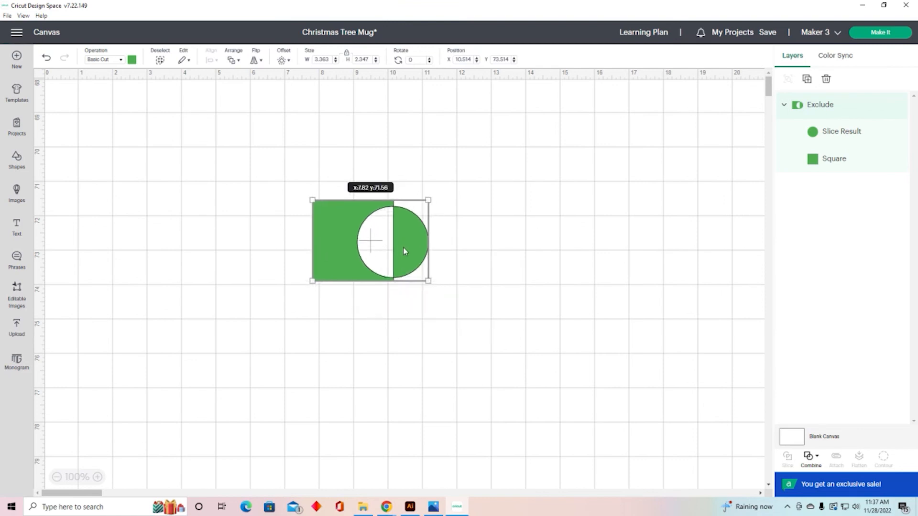
left_click(824, 163)
left_click_drag(312, 282, 309, 320)
left_click(447, 332)
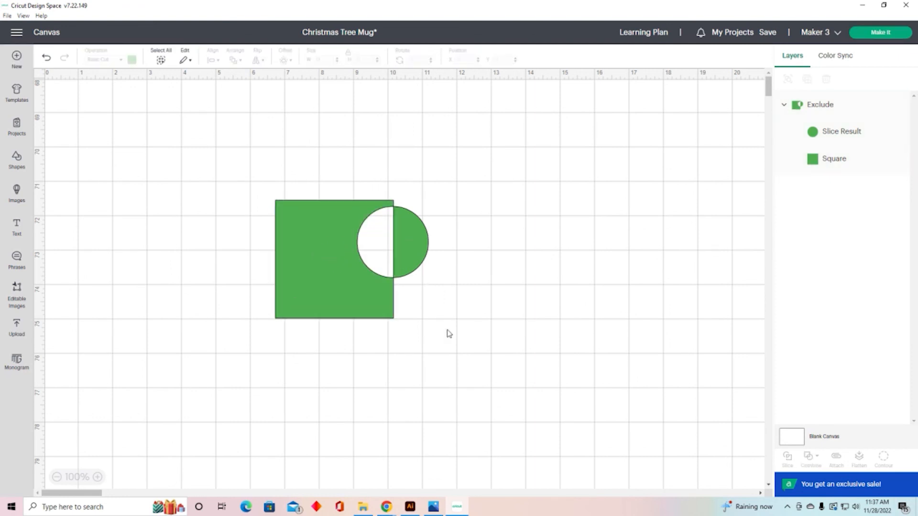
Step: Shift the square slightly right within the Exclude group so it covers the circle's left half
left_click(373, 309)
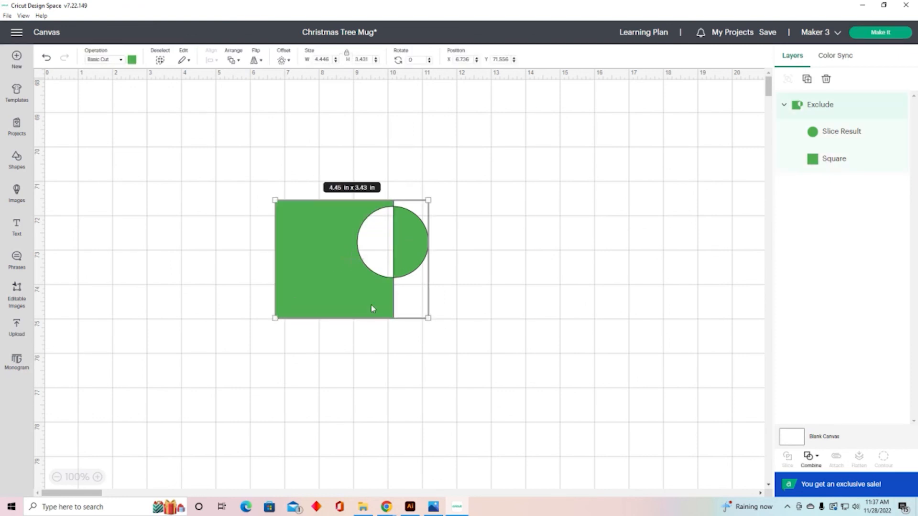
left_click(837, 160)
left_click_drag(322, 252, 340, 239)
left_click(583, 295)
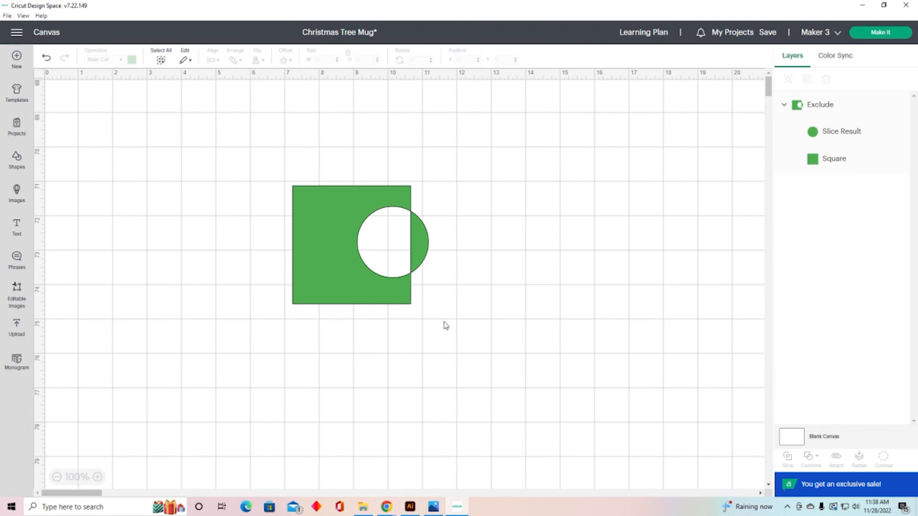
Step: Undo the Exclude operation on the square and circle
left_click_drag(480, 311, 479, 311)
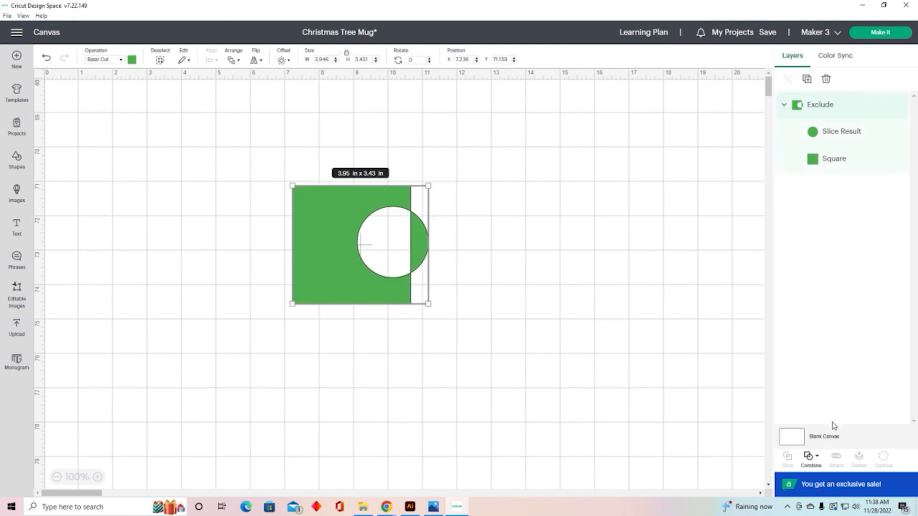
left_click(810, 457)
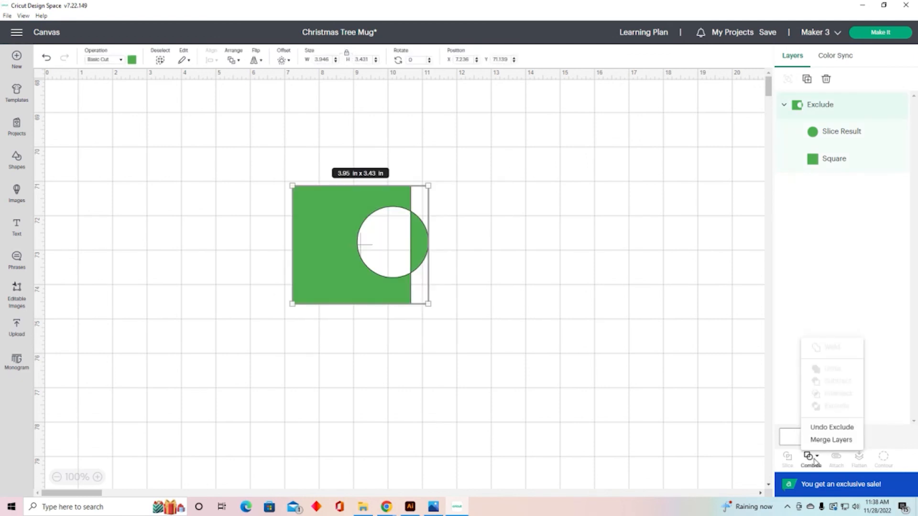
left_click(826, 430)
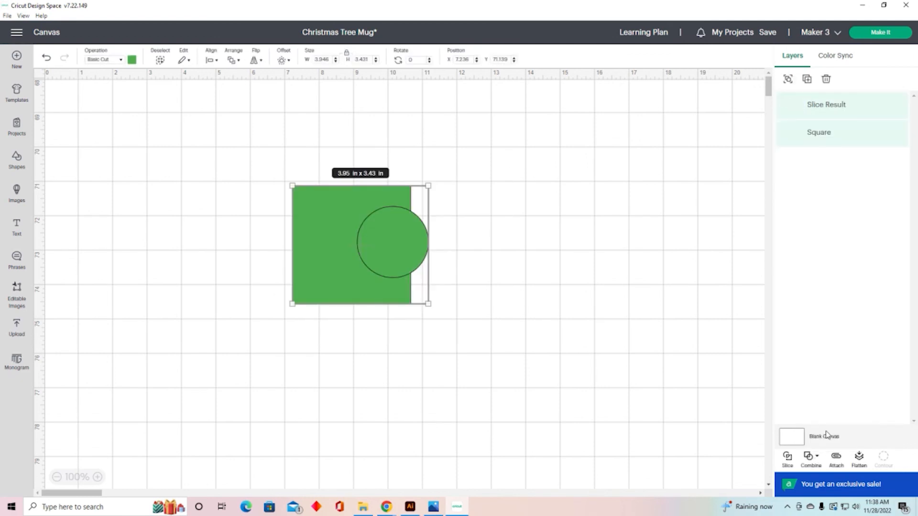
Step: Nudge the circle slightly downward over the square's right edge
left_click(645, 388)
left_click_drag(412, 257, 412, 260)
left_click(510, 273)
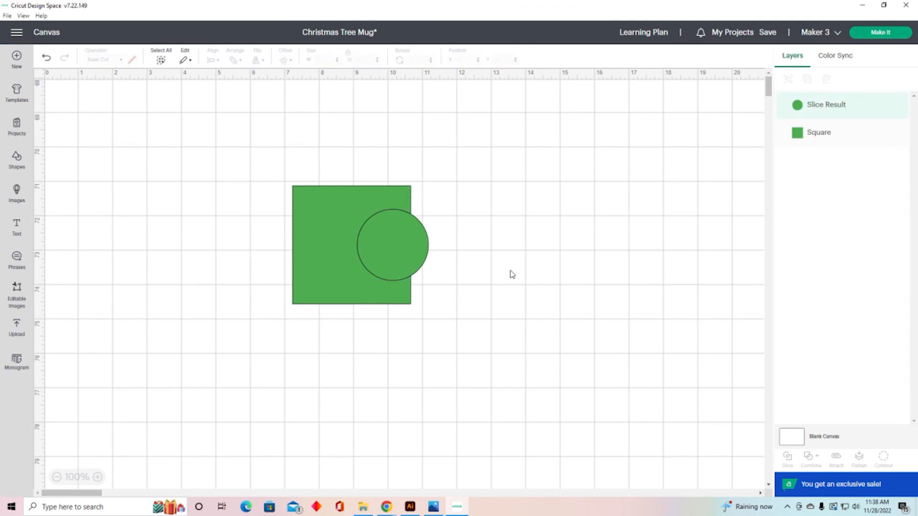
Step: Select both shapes and Subtract the circle from the square
left_click_drag(254, 164, 486, 332)
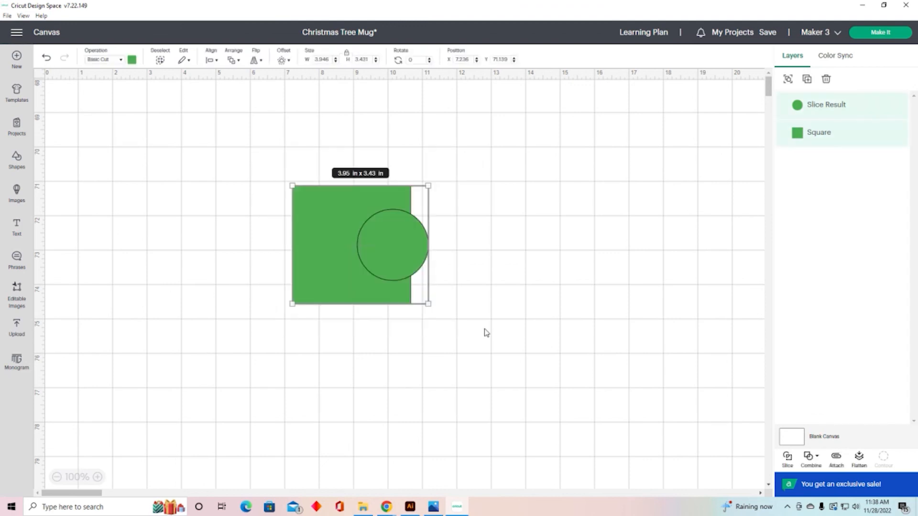
left_click(821, 463)
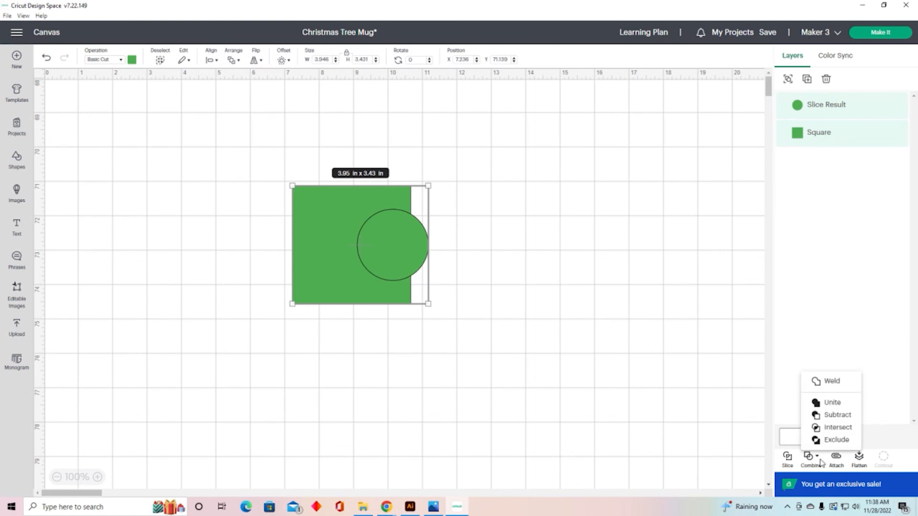
left_click(185, 182)
left_click_drag(269, 156, 504, 348)
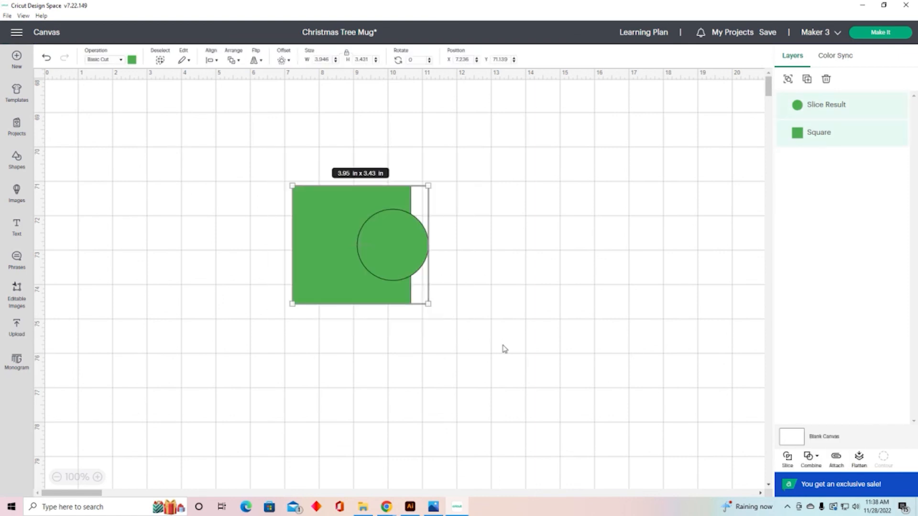
left_click(812, 463)
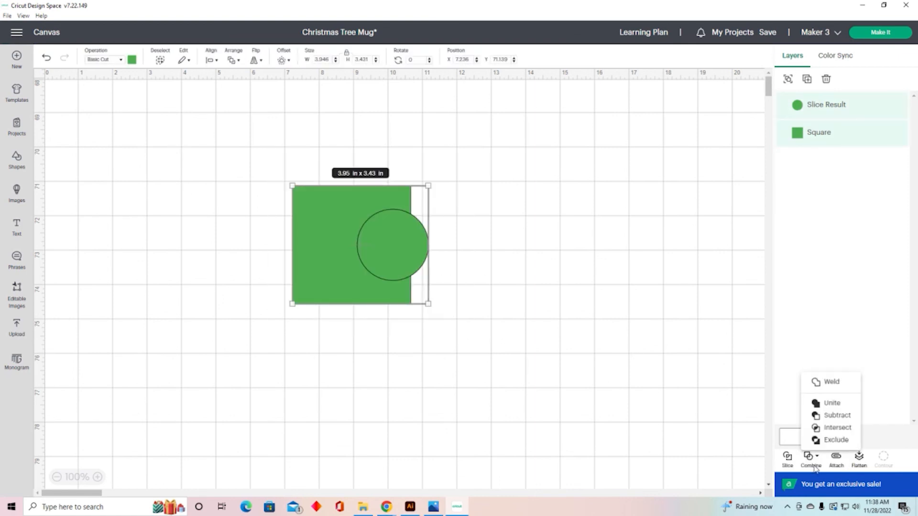
left_click(835, 416)
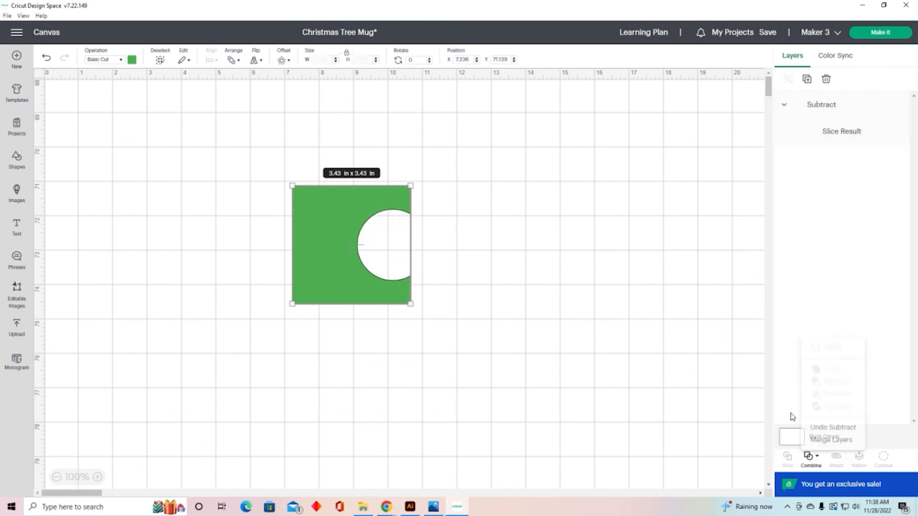
Step: Merge the Subtract group's layers into one, then undo the merge
left_click(698, 408)
left_click(320, 219)
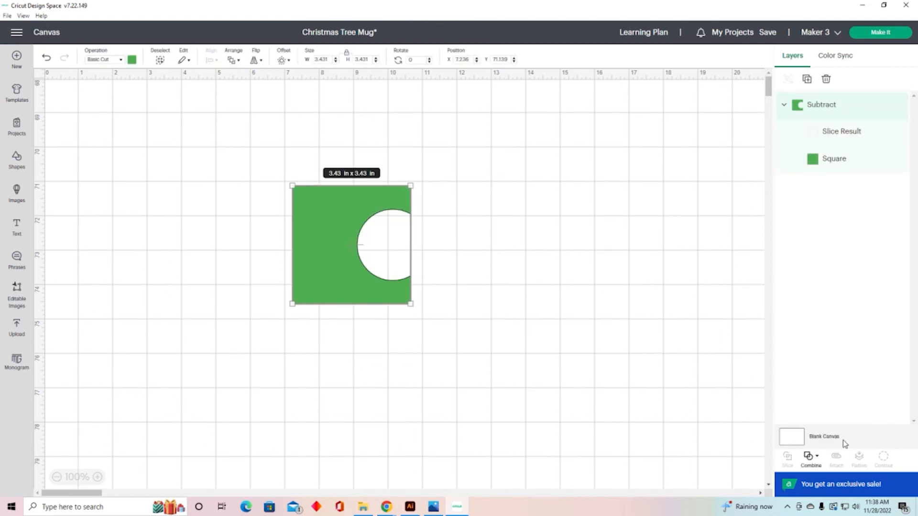
left_click(813, 458)
left_click(834, 440)
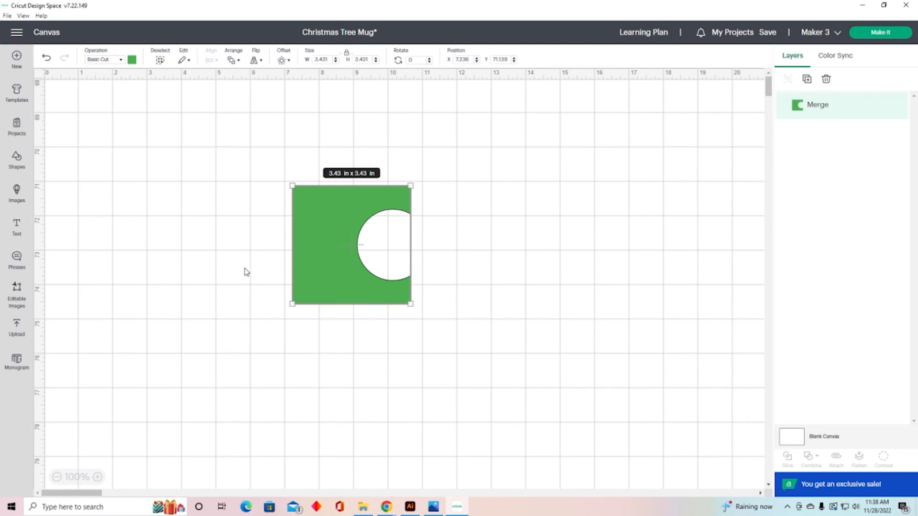
left_click(46, 59)
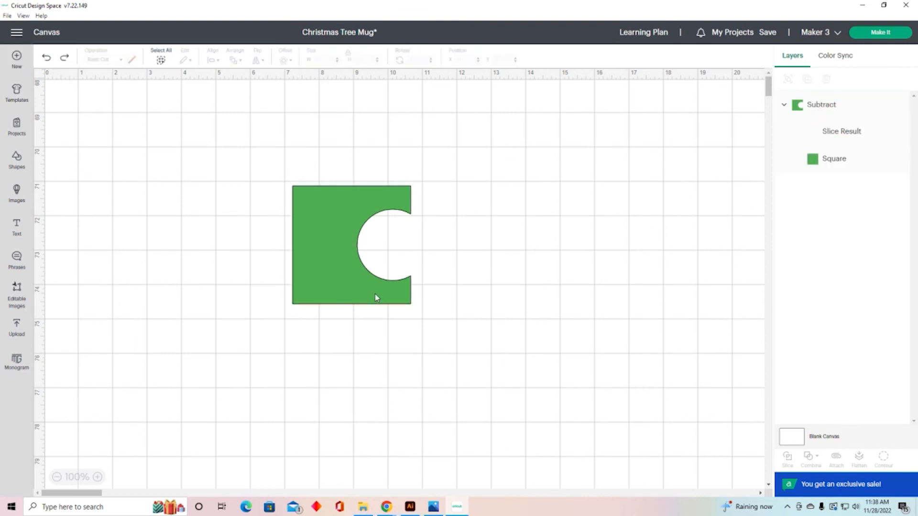
Step: Move the subtracted shape up and to the left on the canvas
left_click_drag(374, 296, 289, 285)
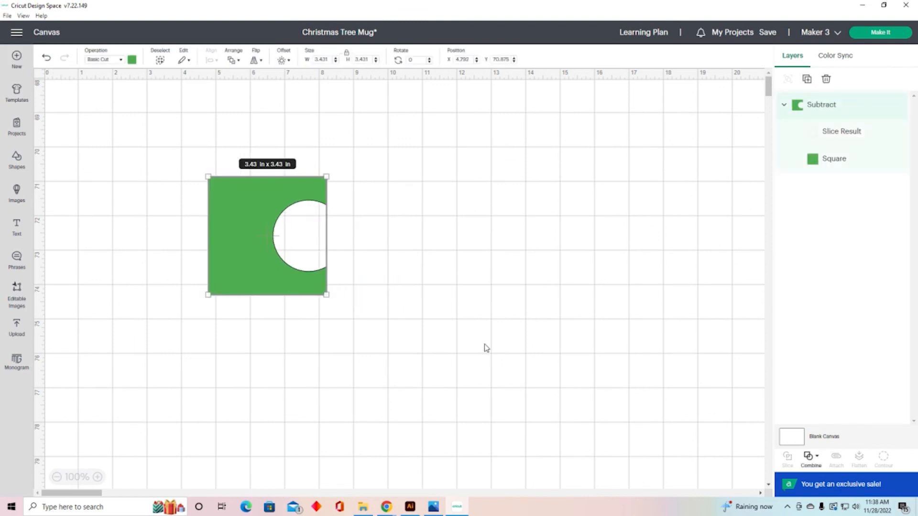